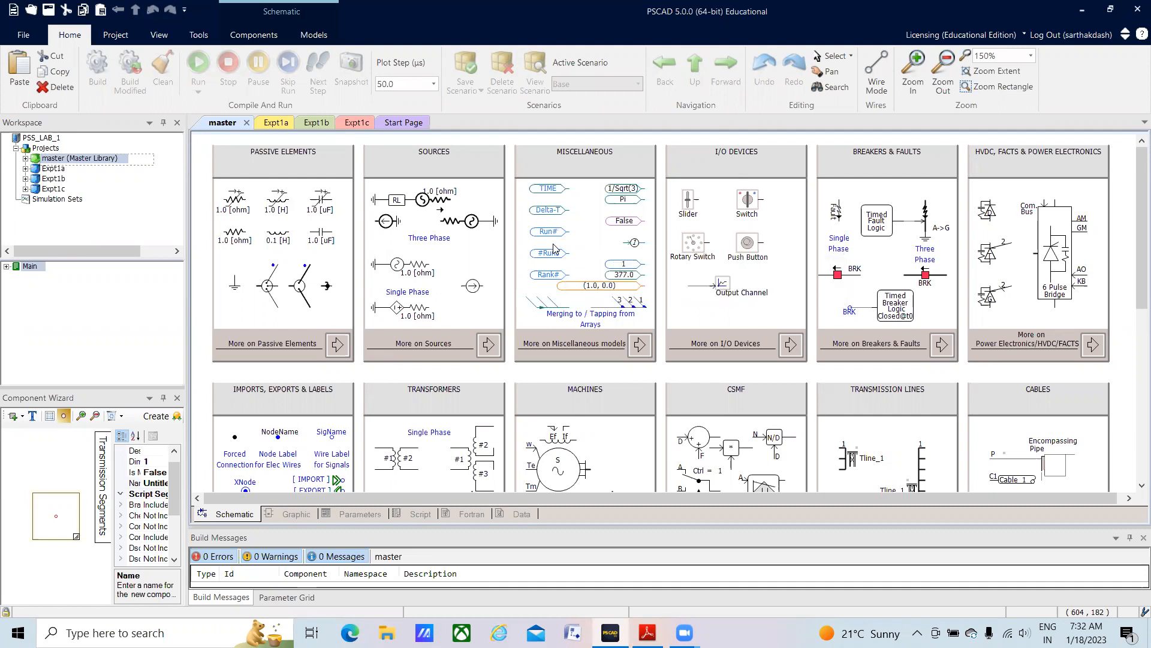
- Switch to PSS_Lab_Experiment_1.pdf in Adobe Reader and review the steps for creating a project, adding components, setting parameters and creating a plot
key(alt+Tab)
key(alt+Tab)
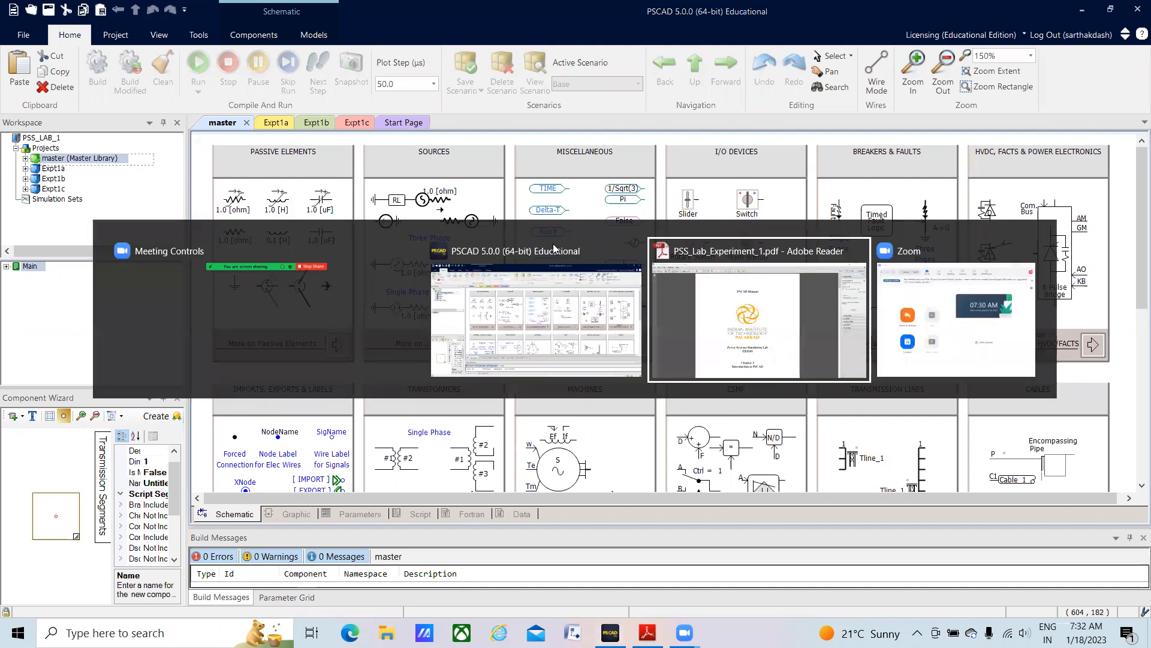
scroll(417, 250, down, 10)
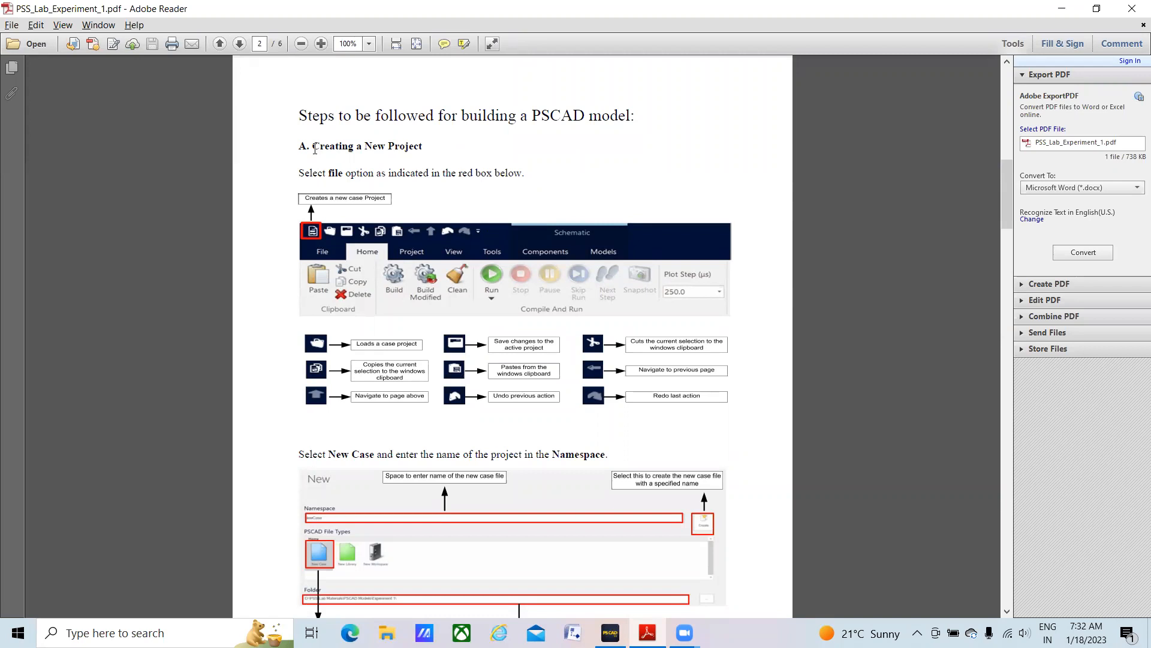
scroll(315, 149, down, 10)
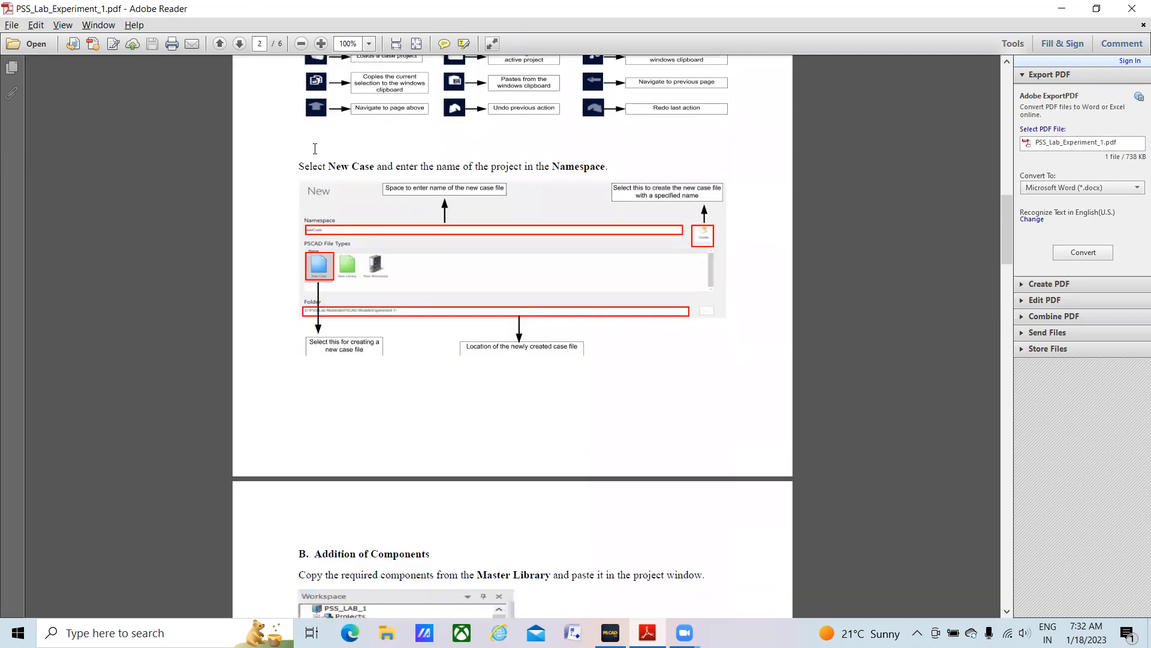
scroll(315, 149, down, 3)
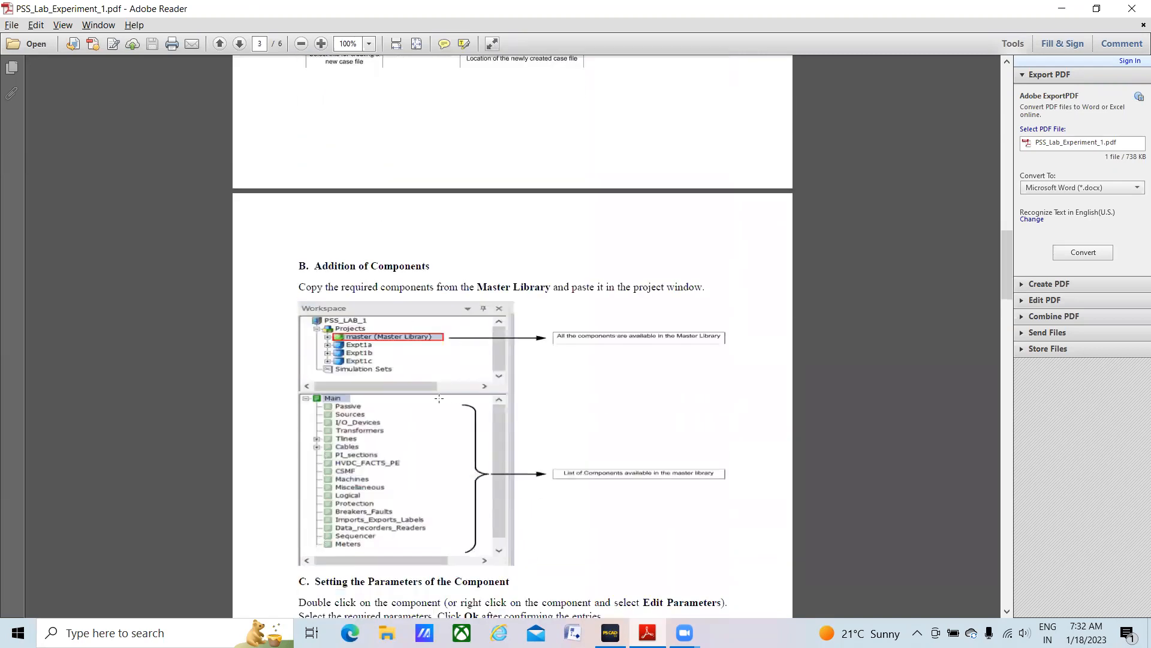
scroll(449, 398, down, 3)
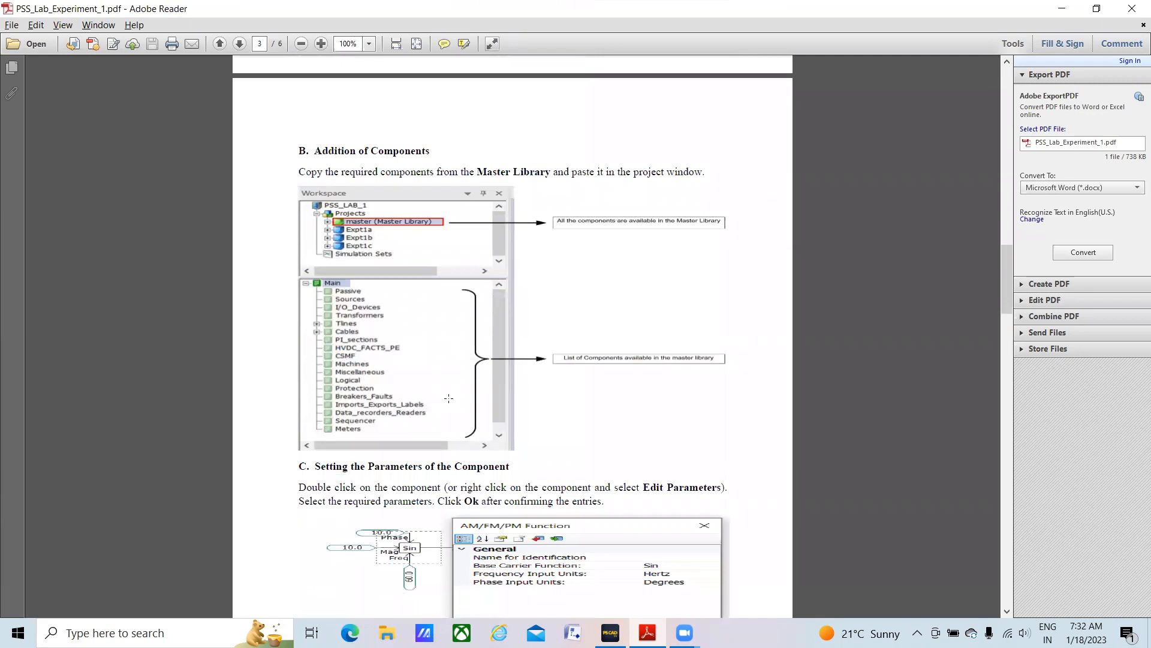
scroll(449, 398, down, 3)
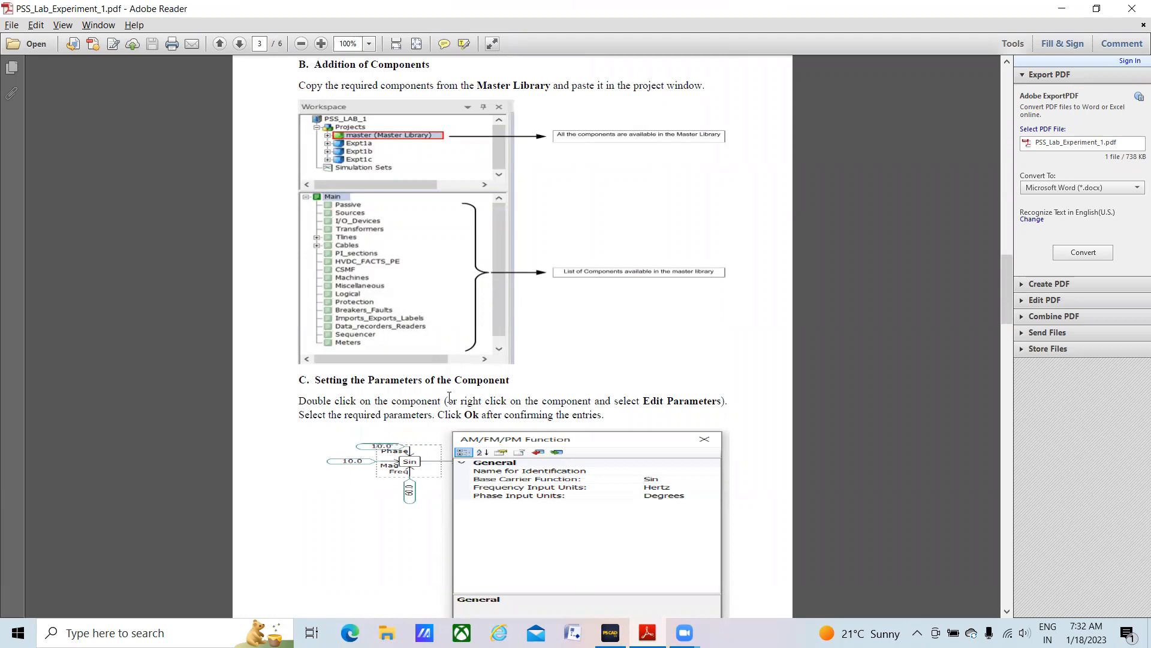
scroll(449, 397, down, 18)
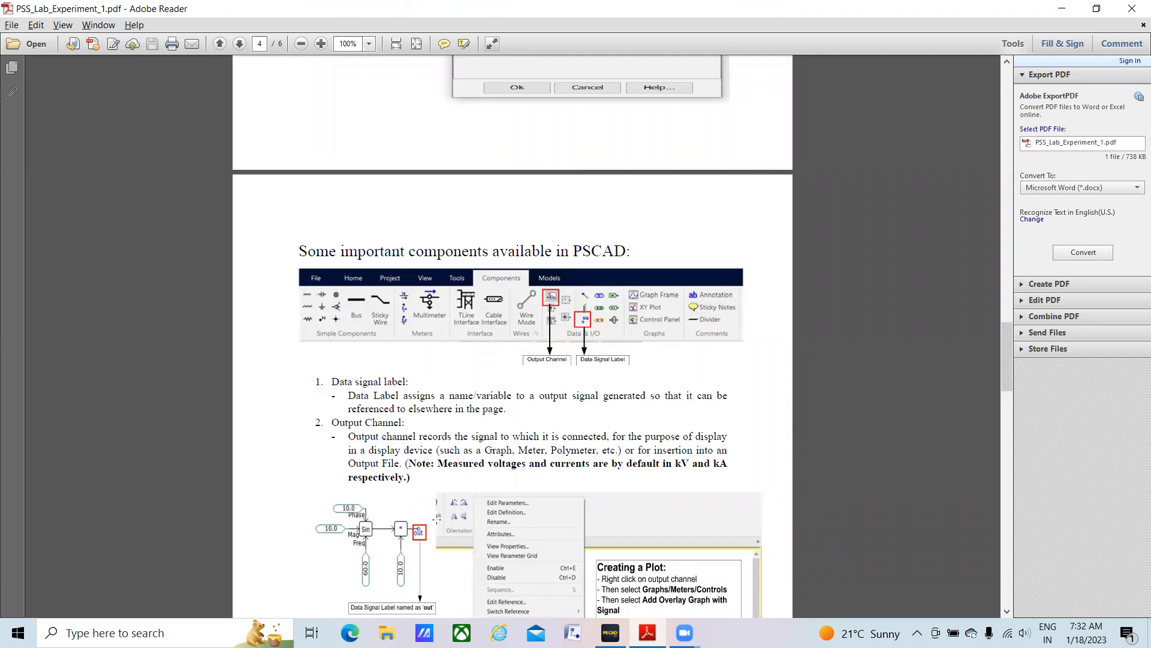
scroll(362, 462, down, 8)
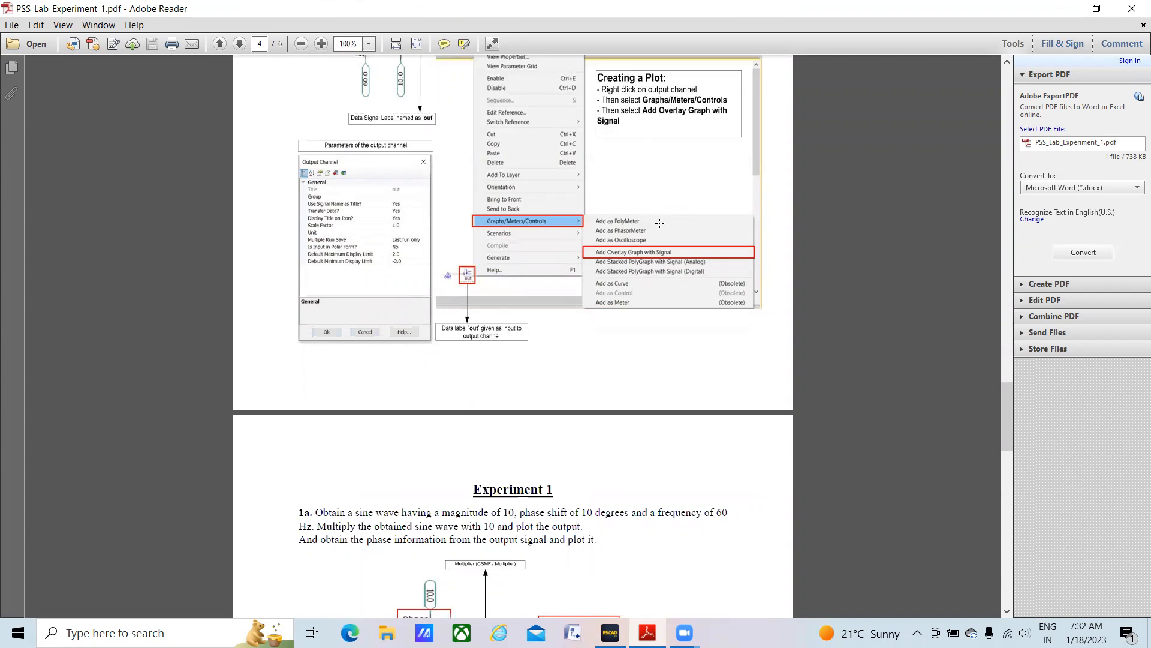
scroll(660, 223, up, 10)
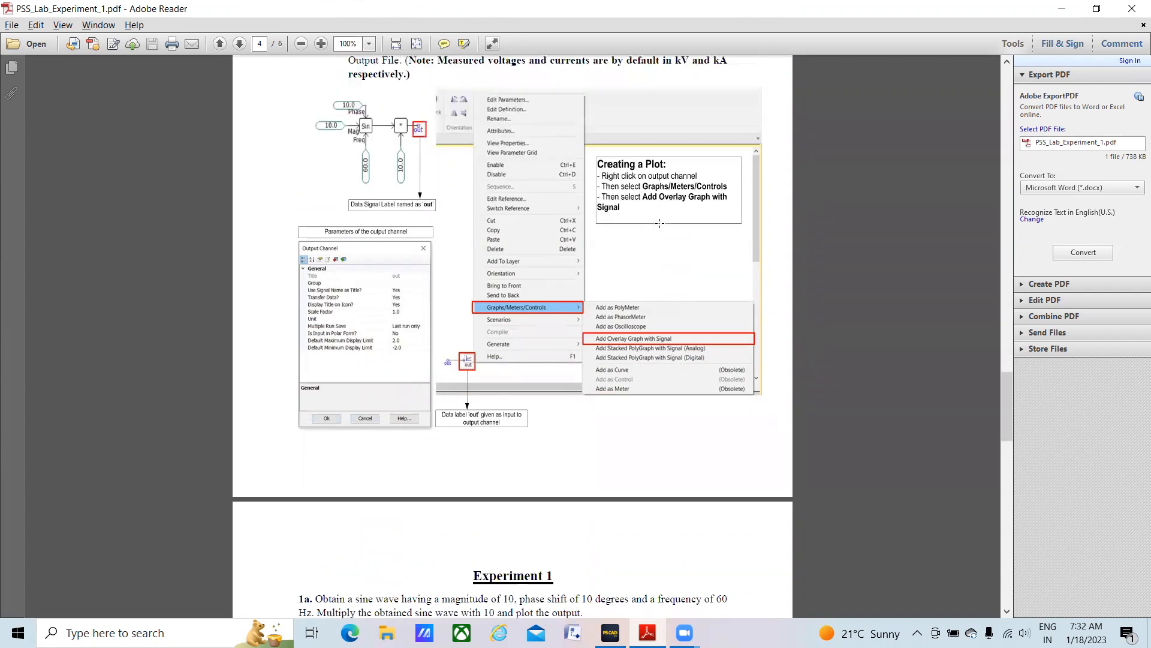
scroll(659, 223, up, 4)
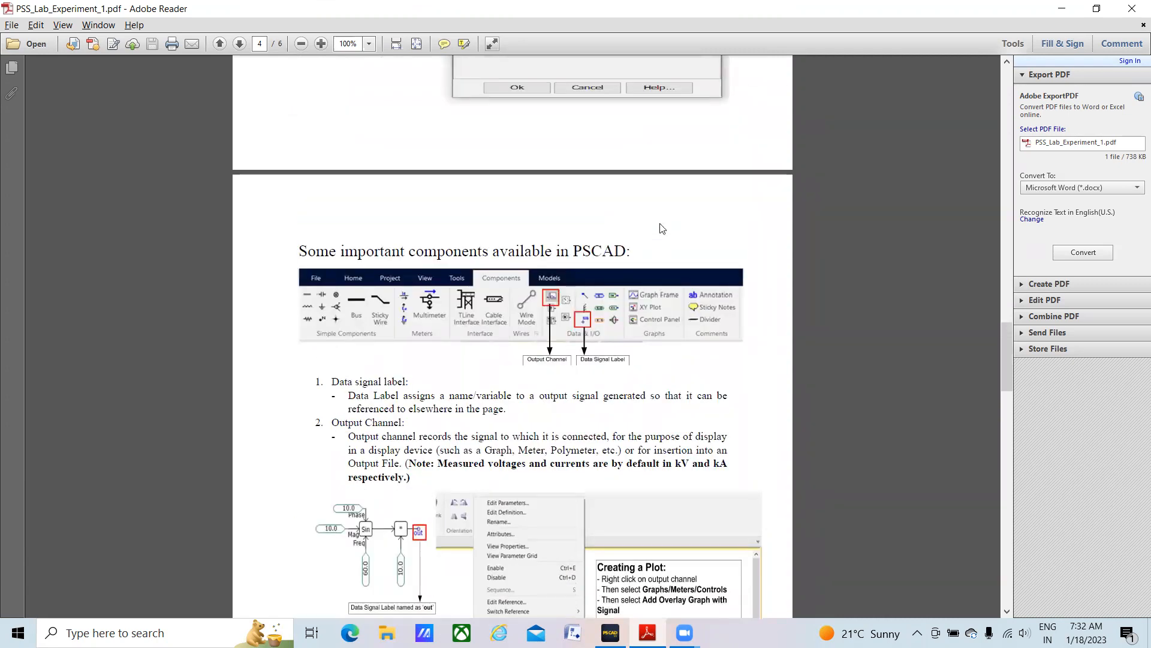
- Switch back to PSCAD and start a new case with the namespace newproject
key(alt+Tab)
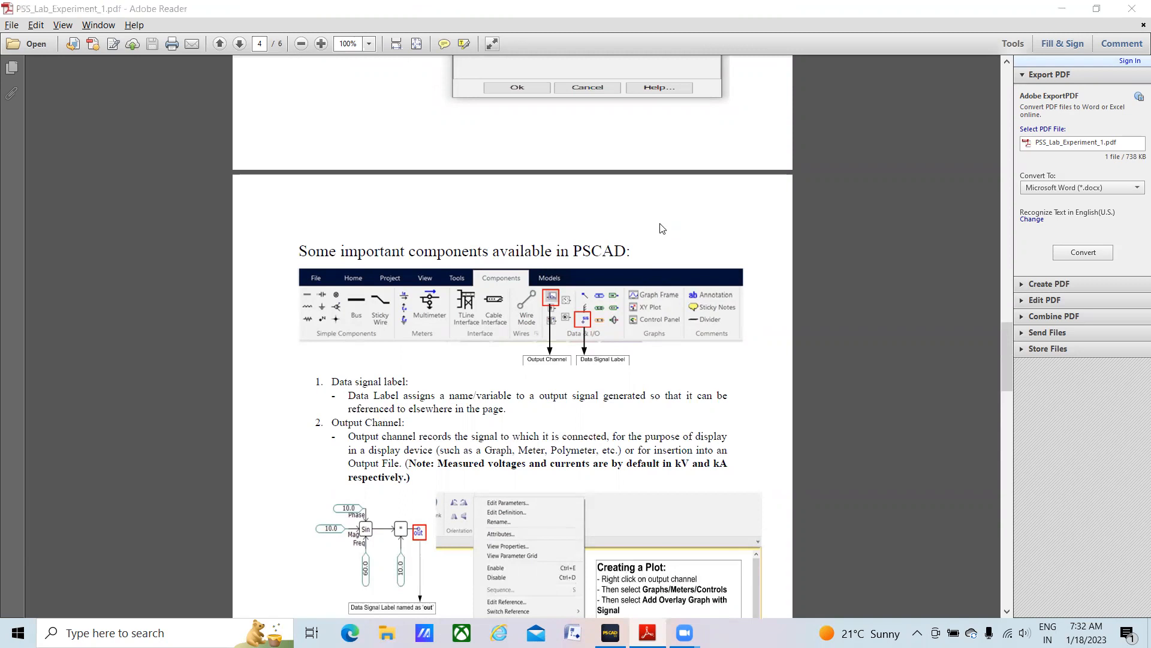
key(alt+Tab)
key(alt+Tab)
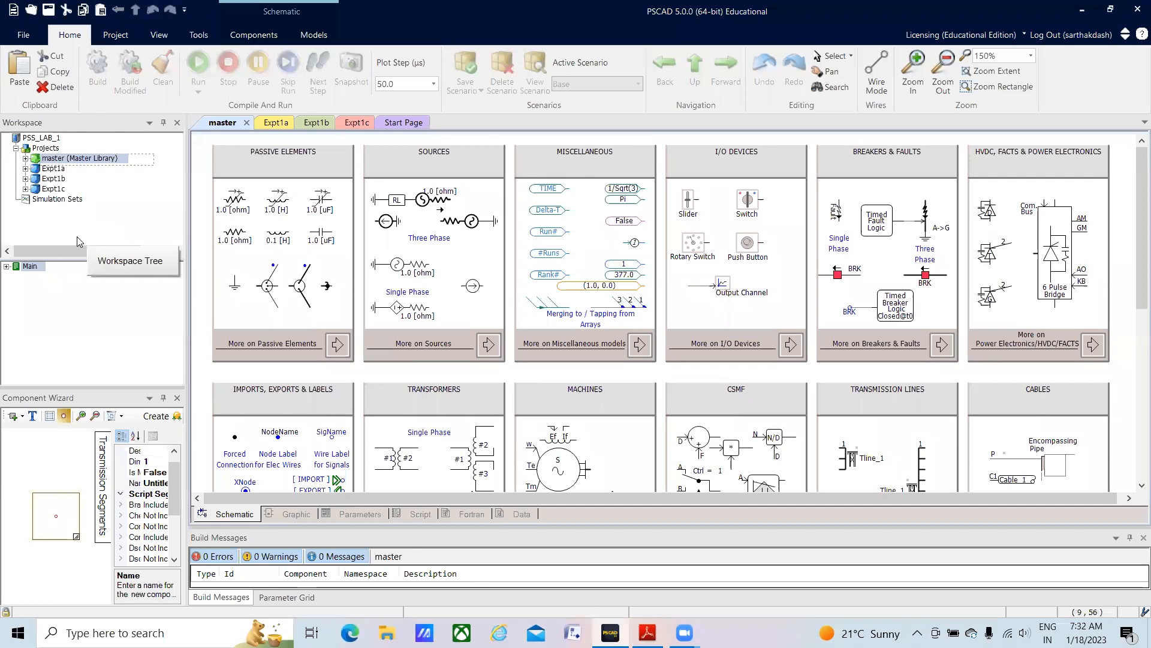
click(11, 9)
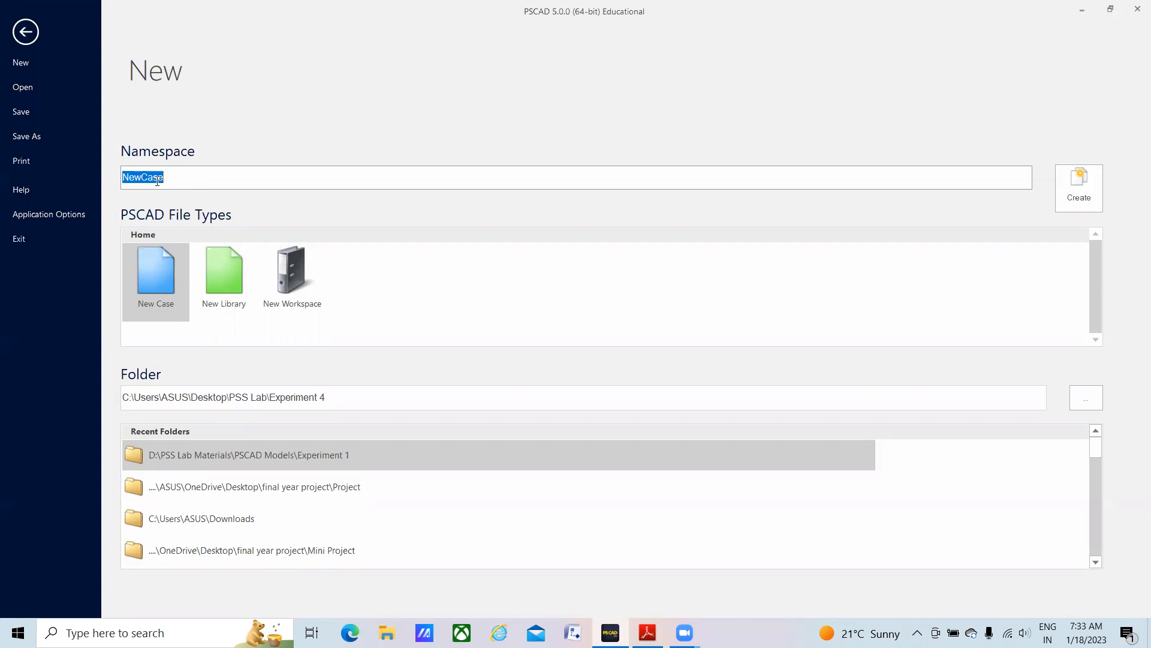
text(newproject)
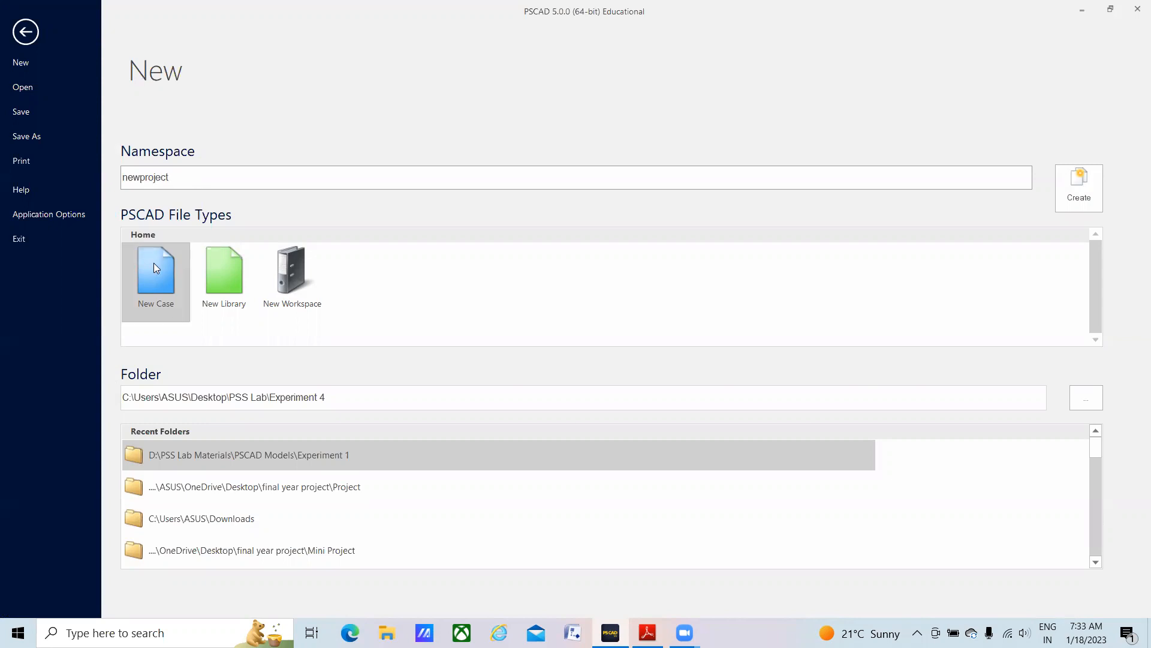
- Set the project folder to D:\PSS Lab Materials\PSCAD Models and create the case
click(1088, 400)
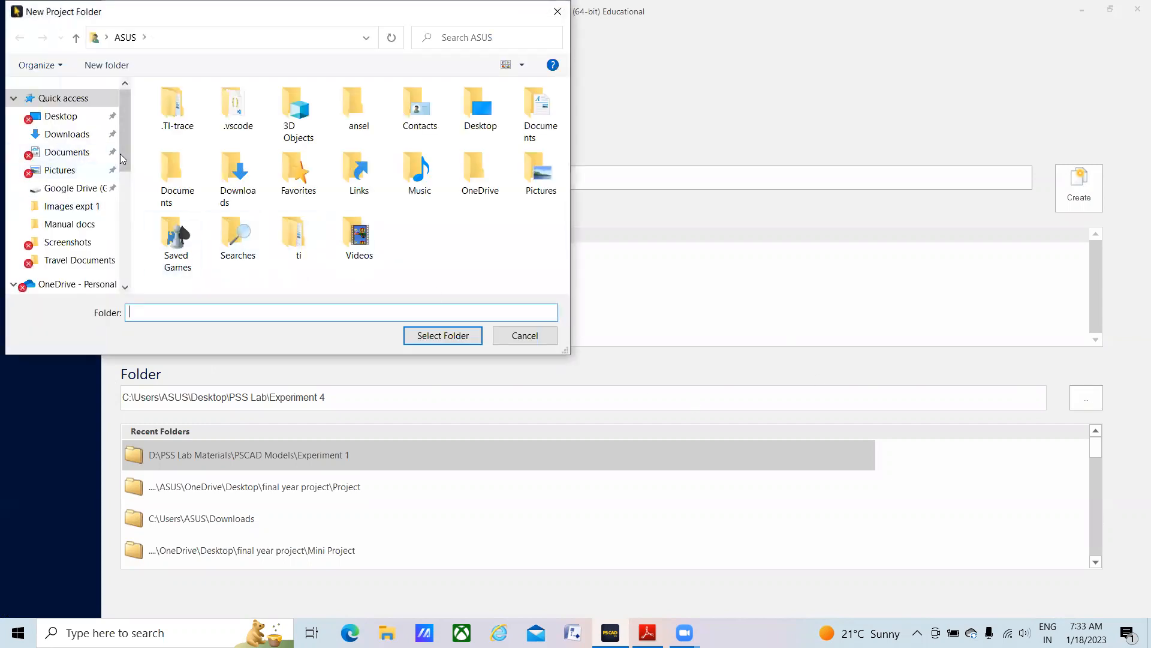
drag(122, 154, 124, 264)
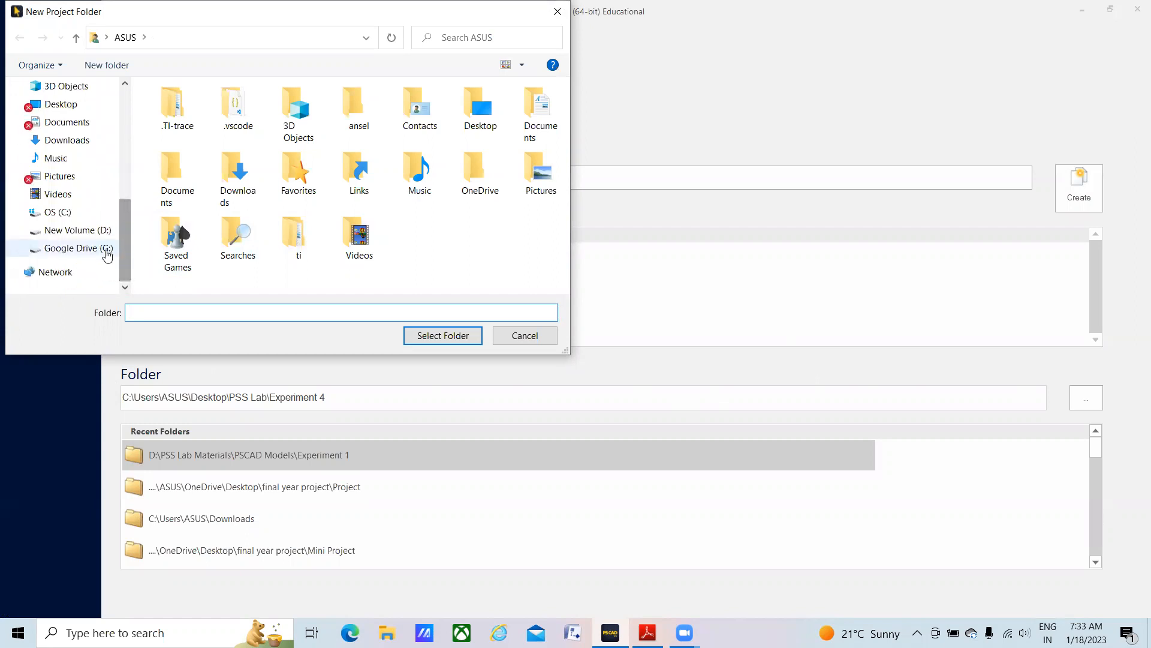
click(85, 234)
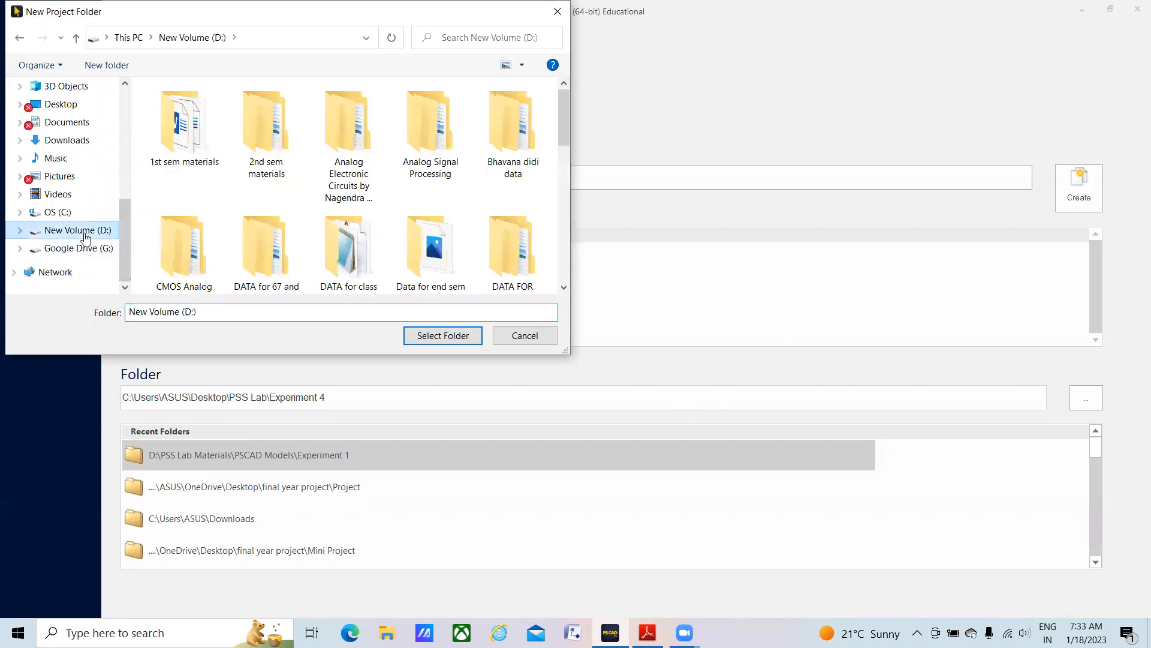
scroll(455, 222, down, 1)
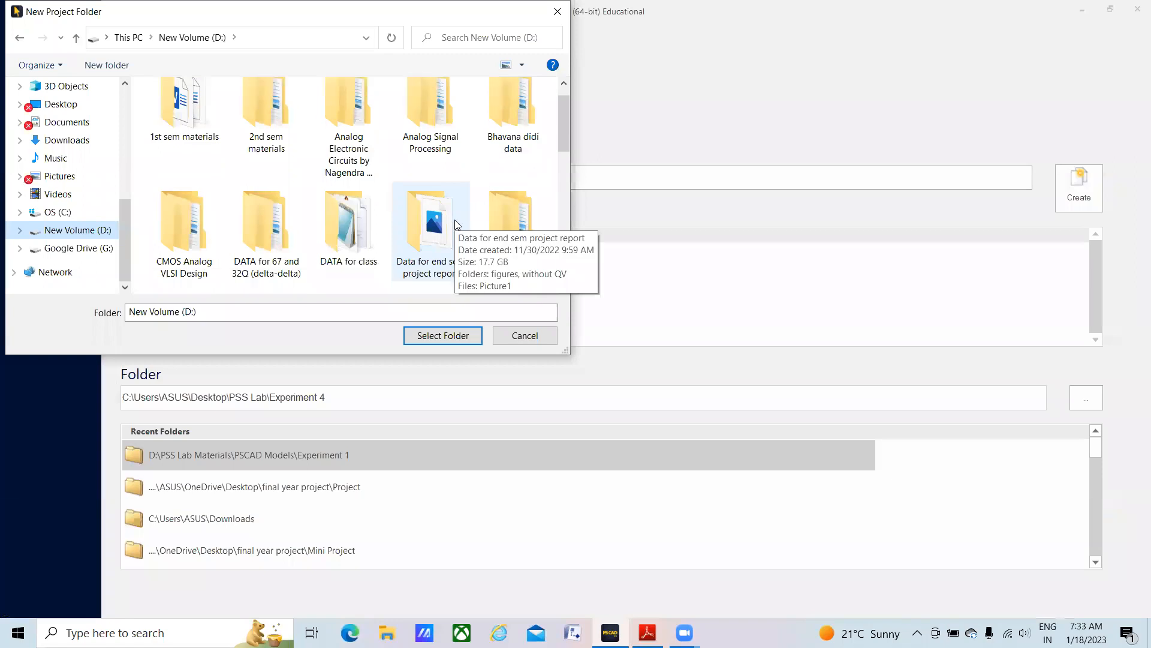
click(455, 220)
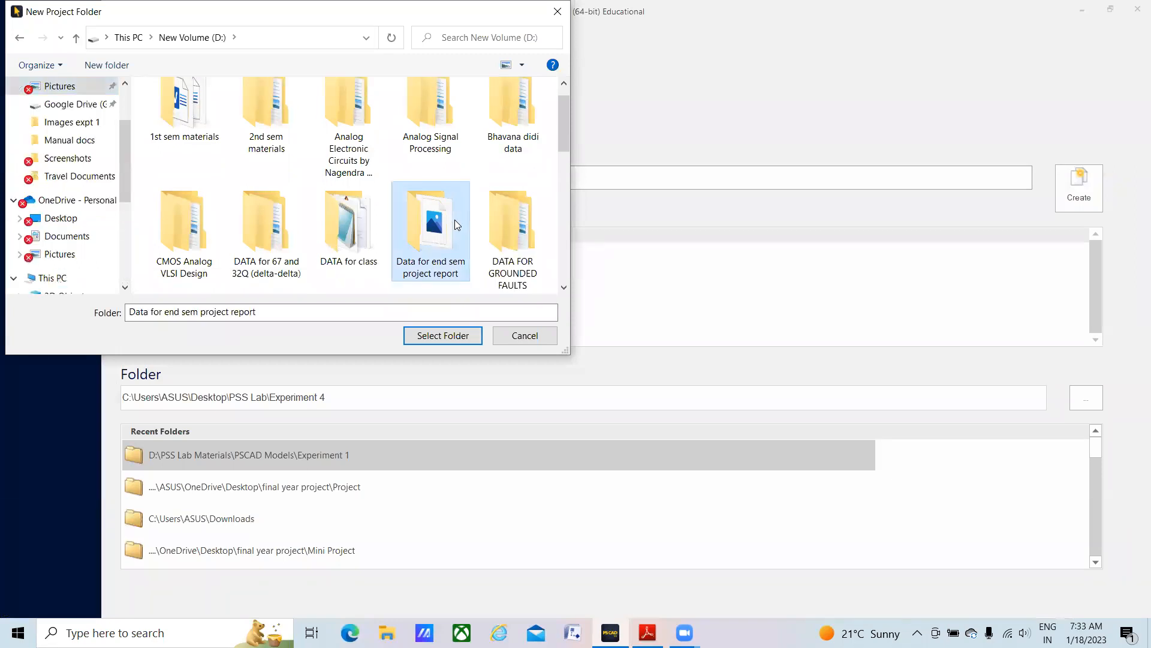
key(p)
double_click(513, 147)
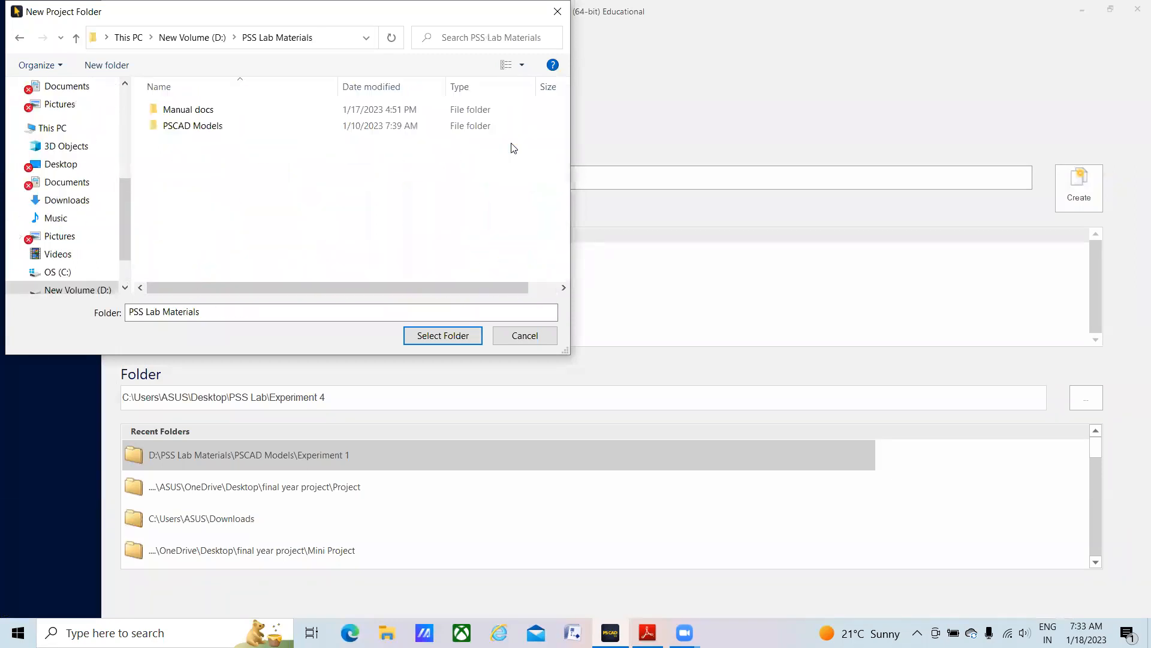
click(202, 125)
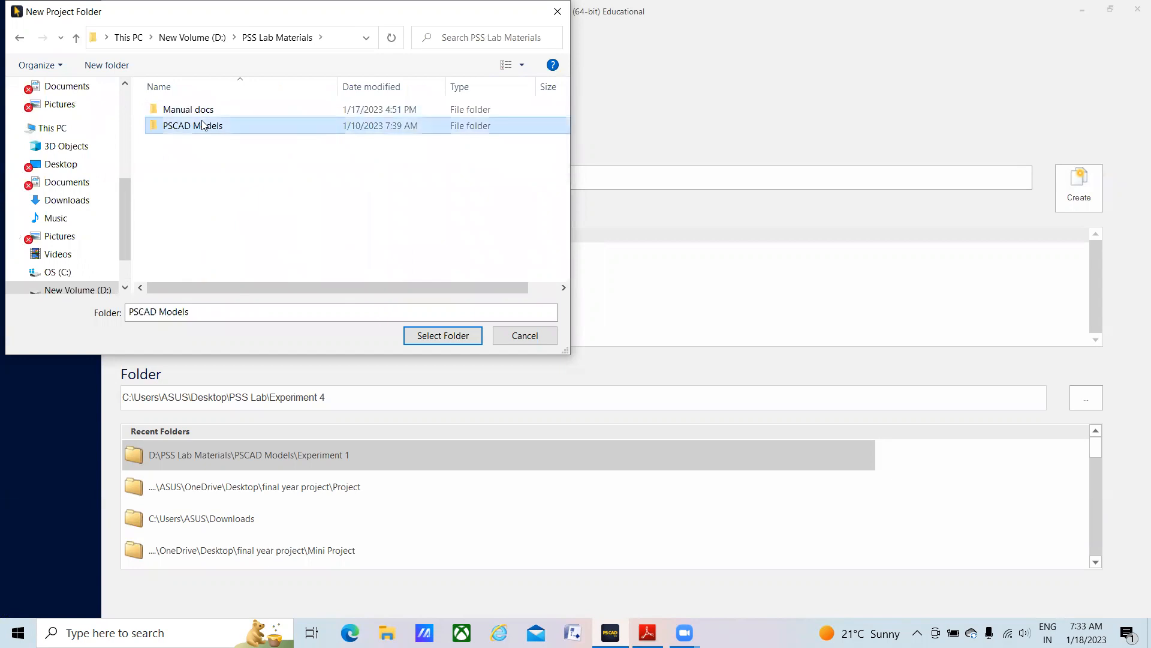
double_click(202, 125)
click(424, 336)
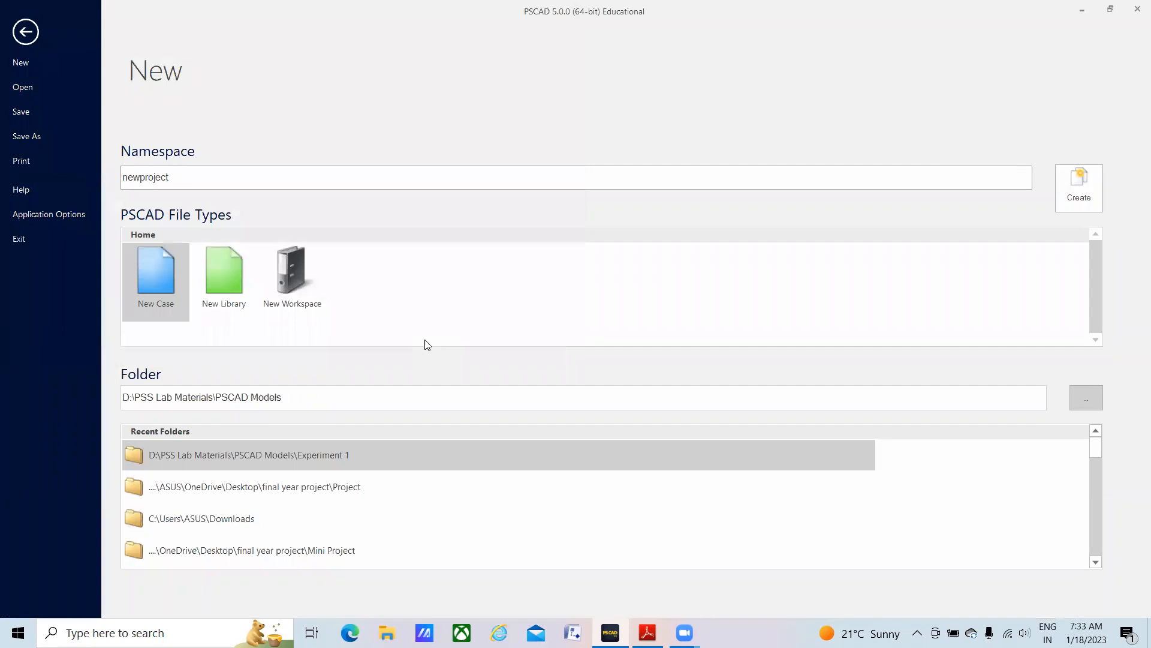
click(1077, 208)
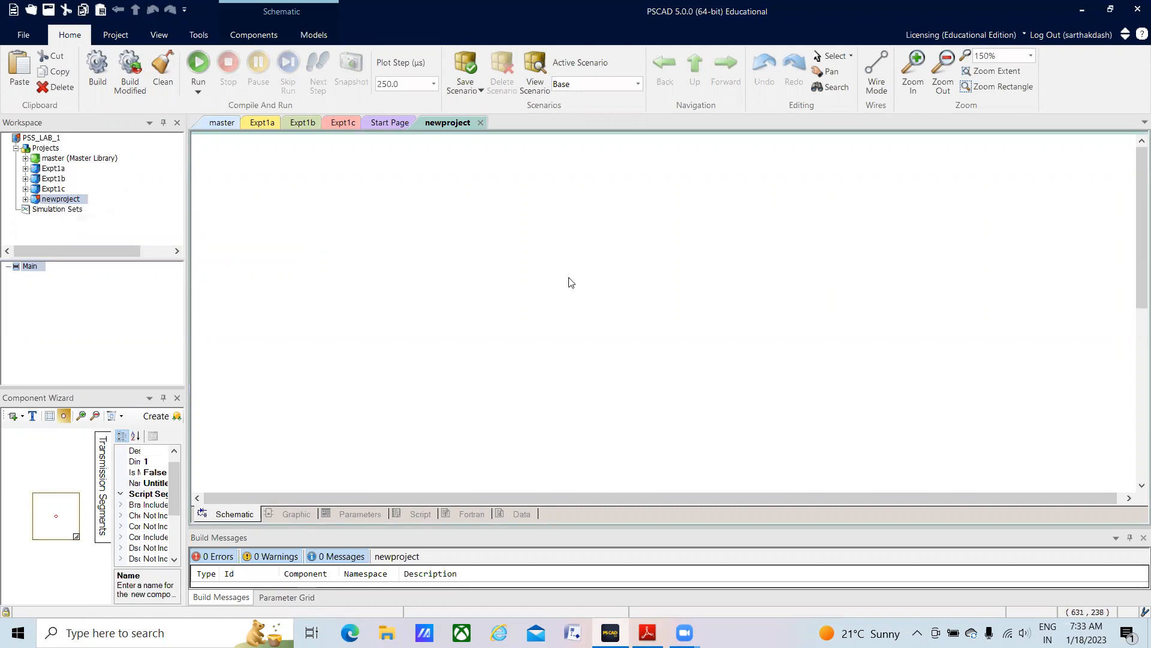
- Open the master library from the workspace and expand its Main component list
double_click(60, 159)
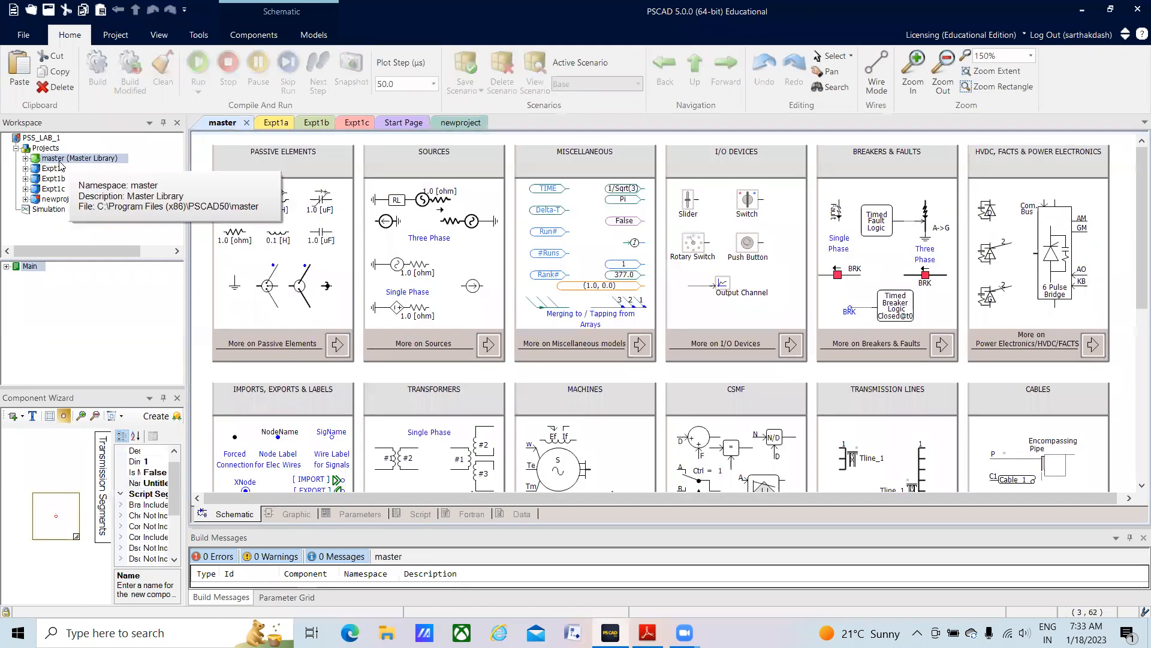
click(28, 267)
click(6, 268)
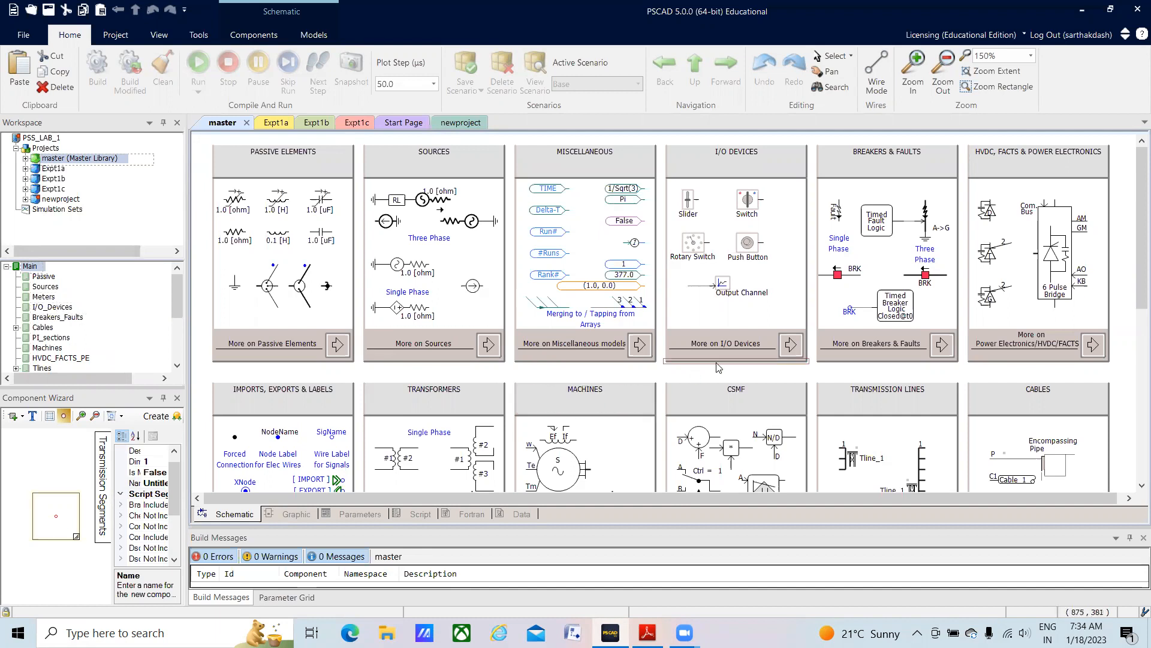
- Open the CSM Functions page of the master library and copy the A/B selector component with Ctrl = 1
scroll(718, 367, down, 1)
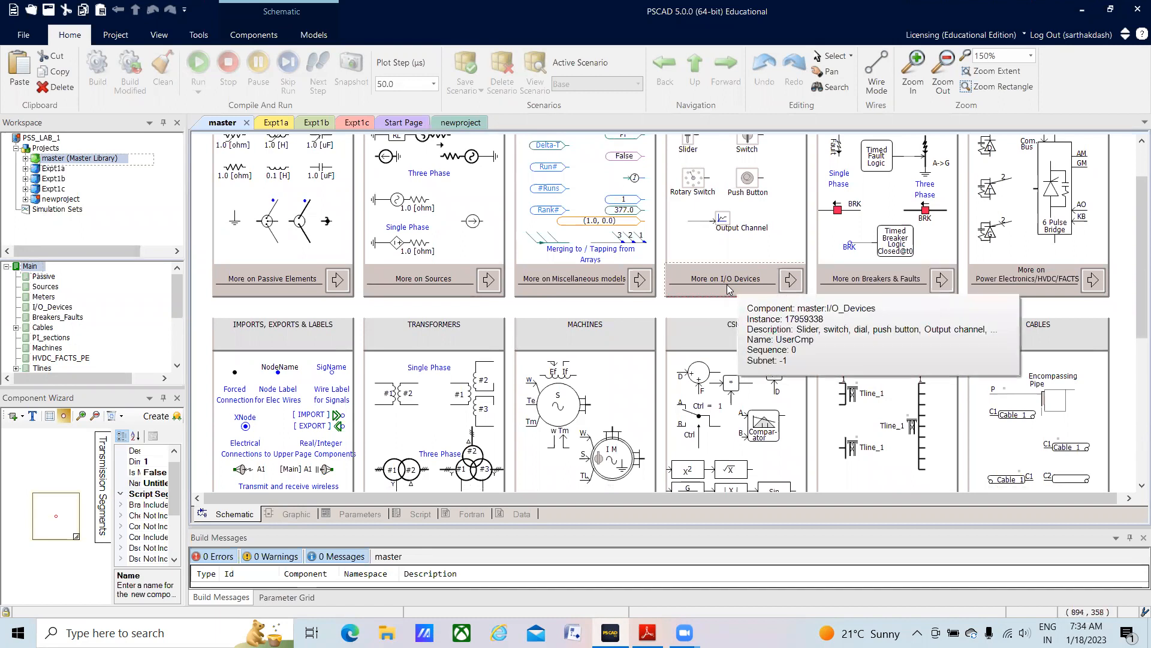
scroll(730, 290, down, 2)
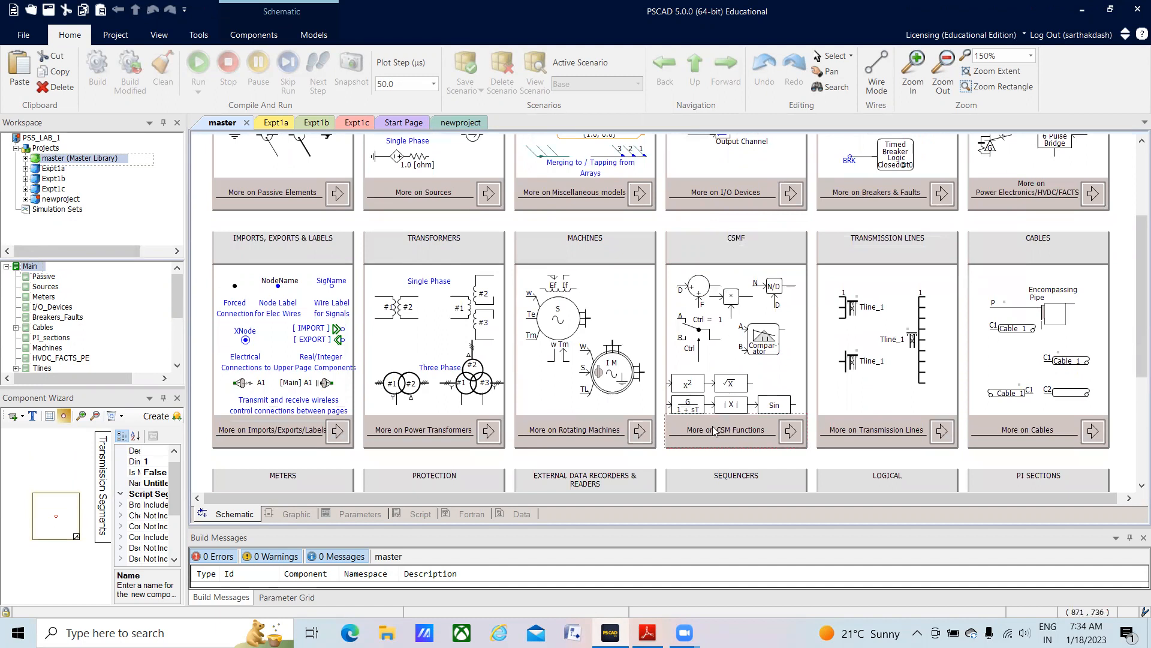
double_click(714, 416)
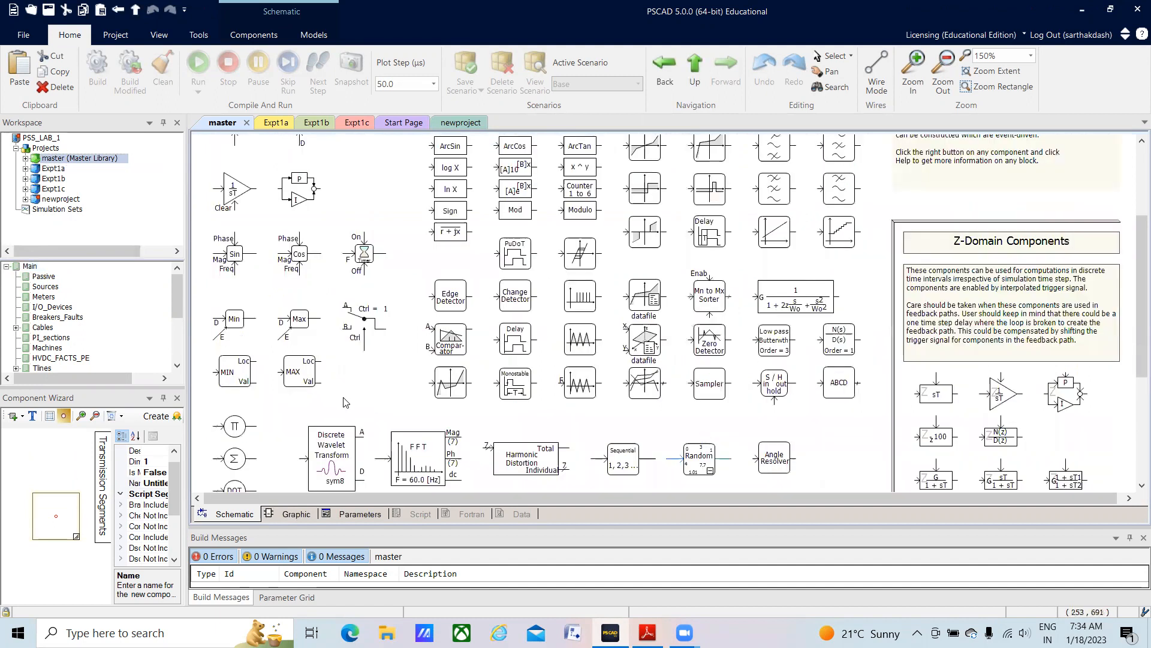
right_click(357, 340)
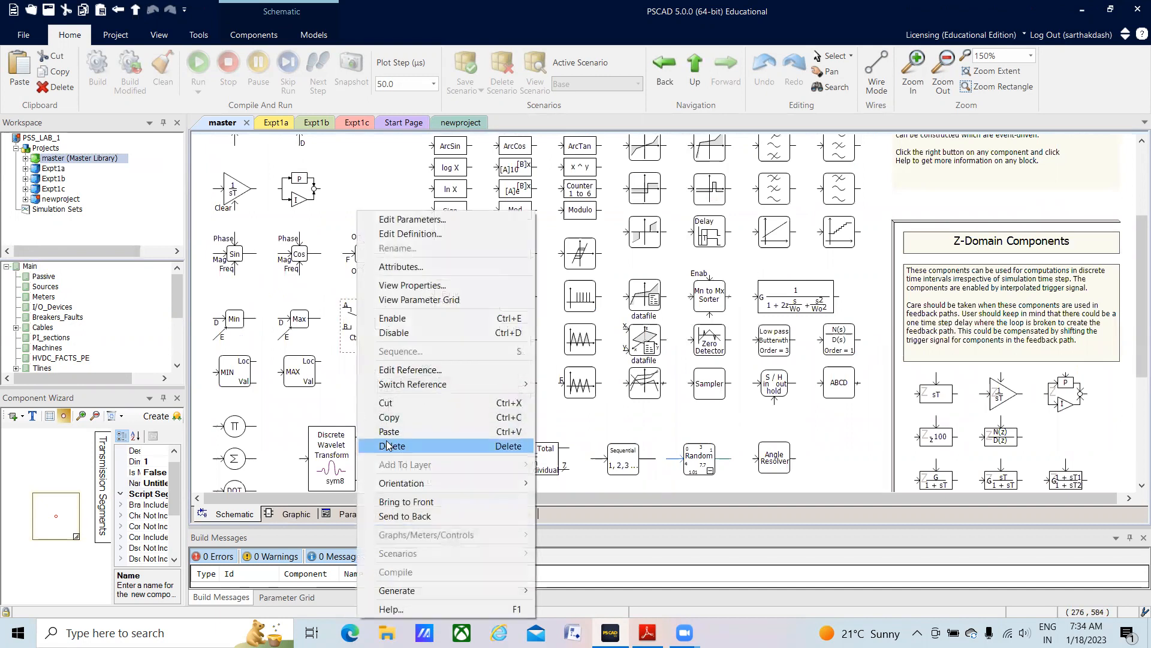
click(389, 416)
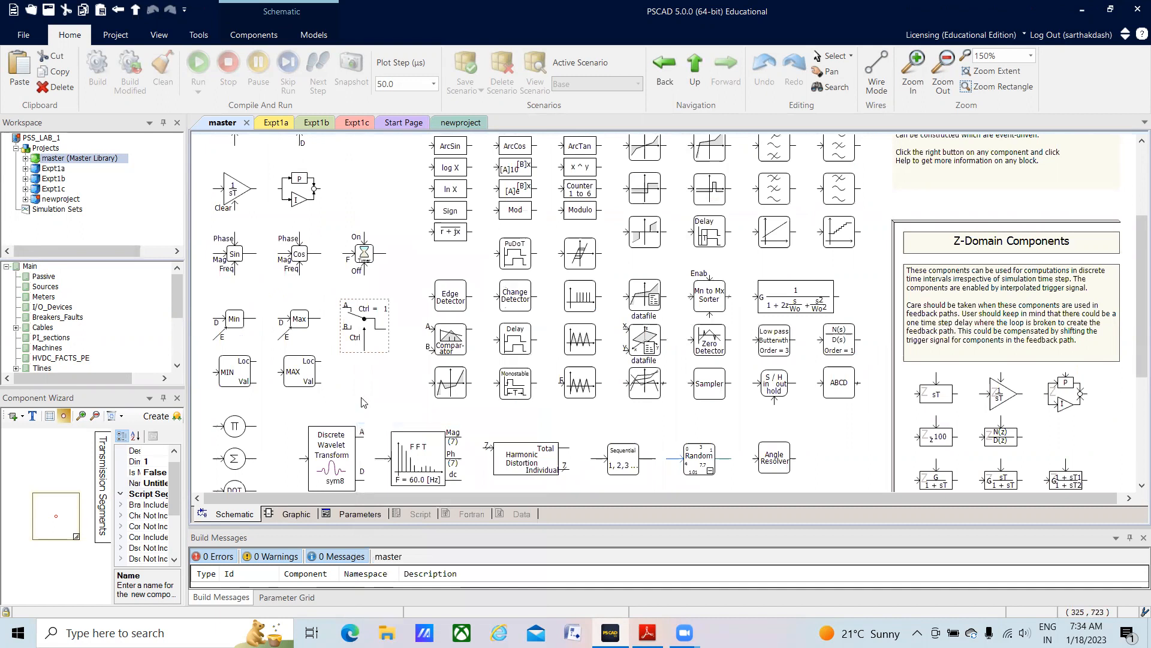
- Paste the copied A/B selector into the newproject schematic and move it slightly lower on the canvas
double_click(60, 199)
right_click(454, 181)
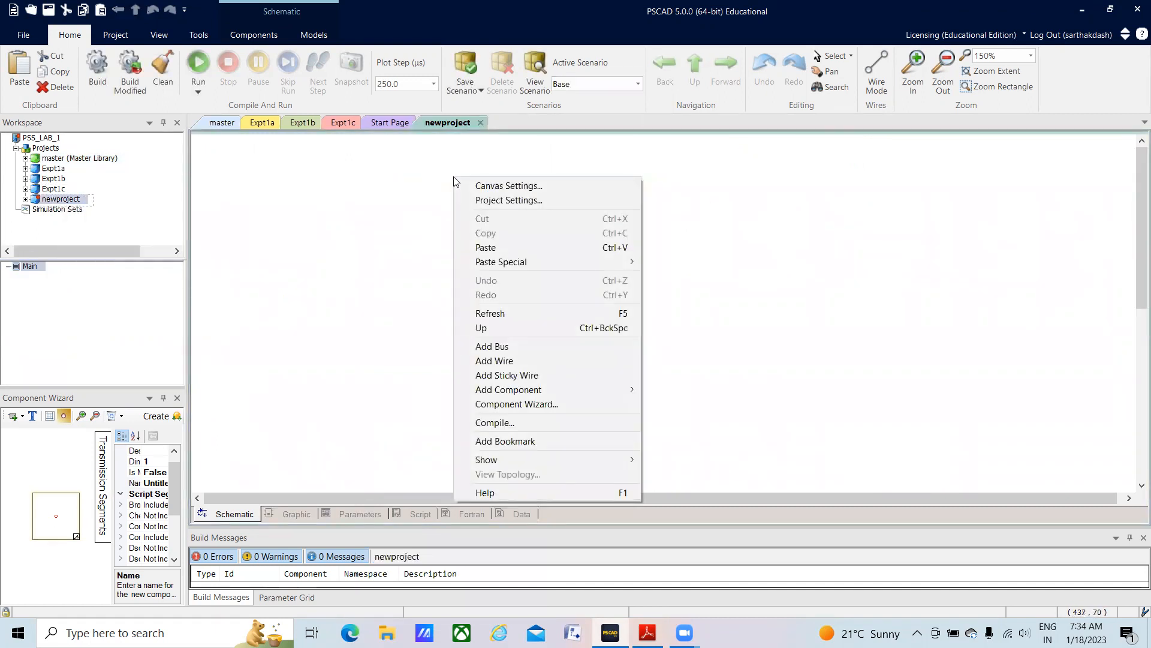
click(486, 247)
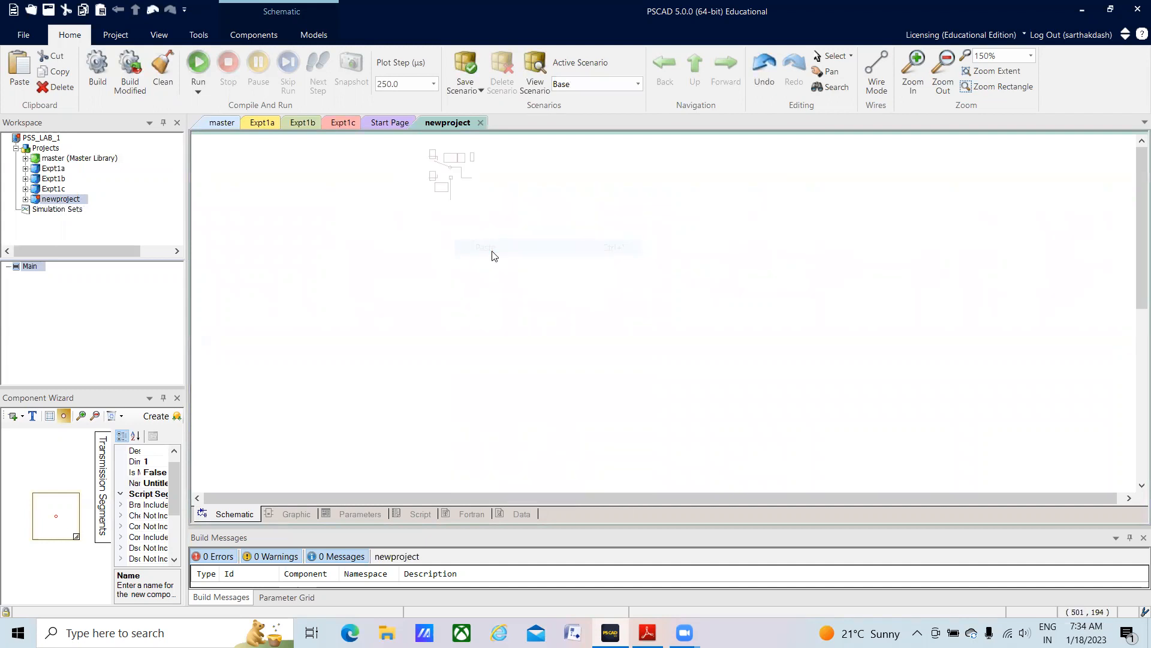
drag(456, 207, 455, 272)
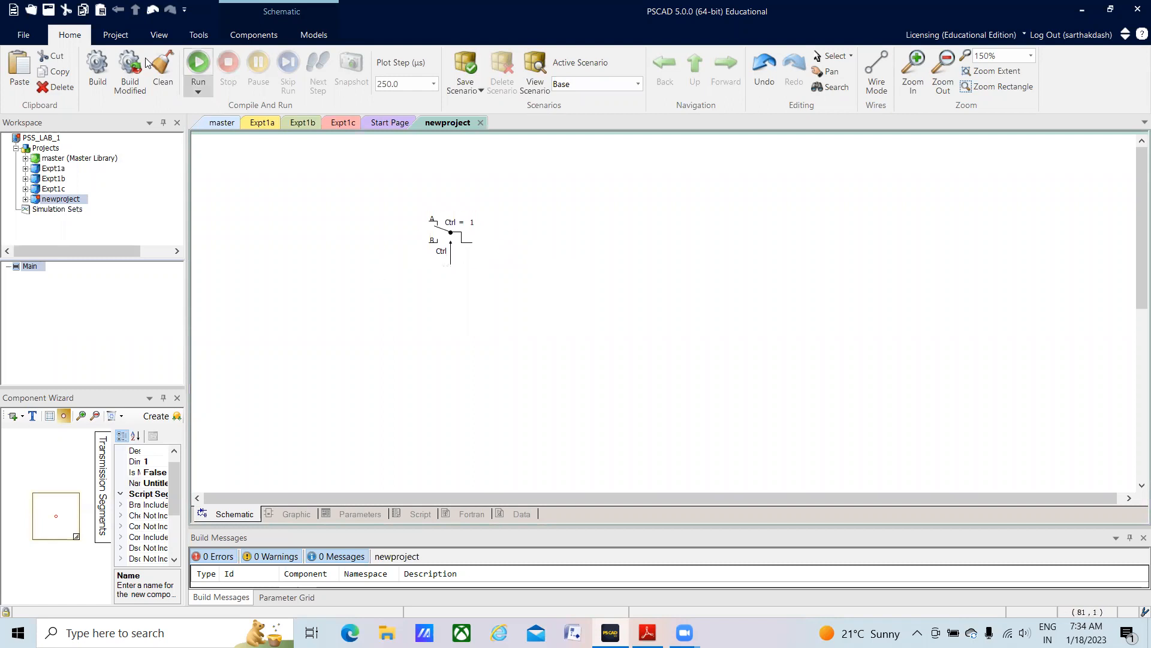
- Save the newproject case and select the PSS_LAB_1 workspace
click(48, 11)
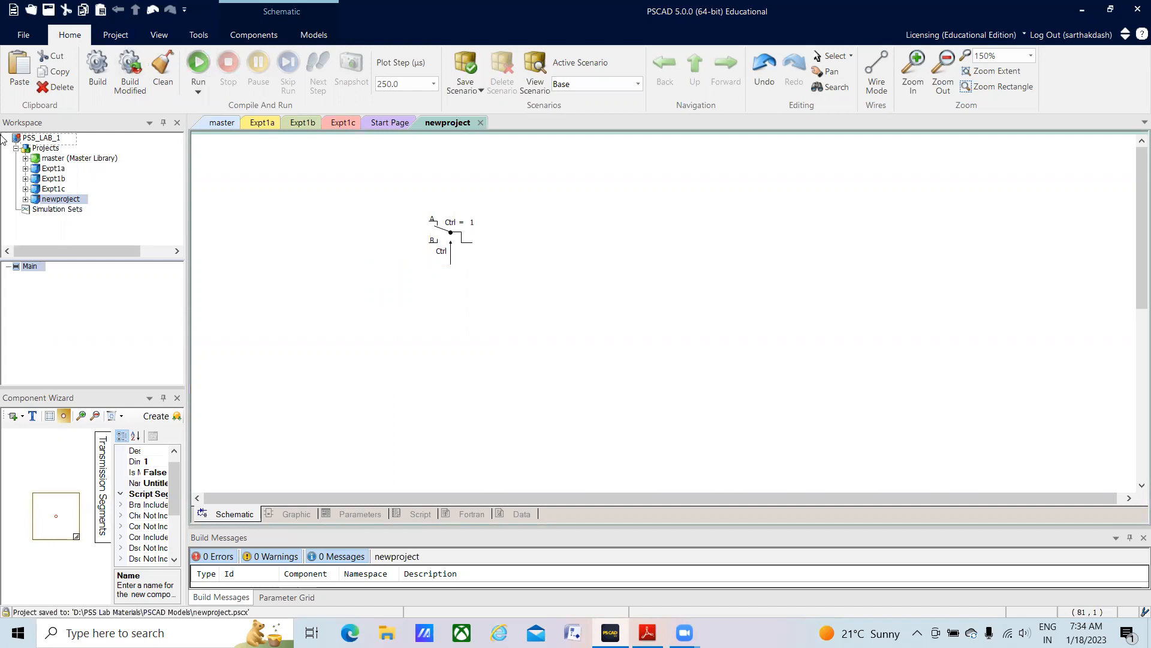
click(53, 139)
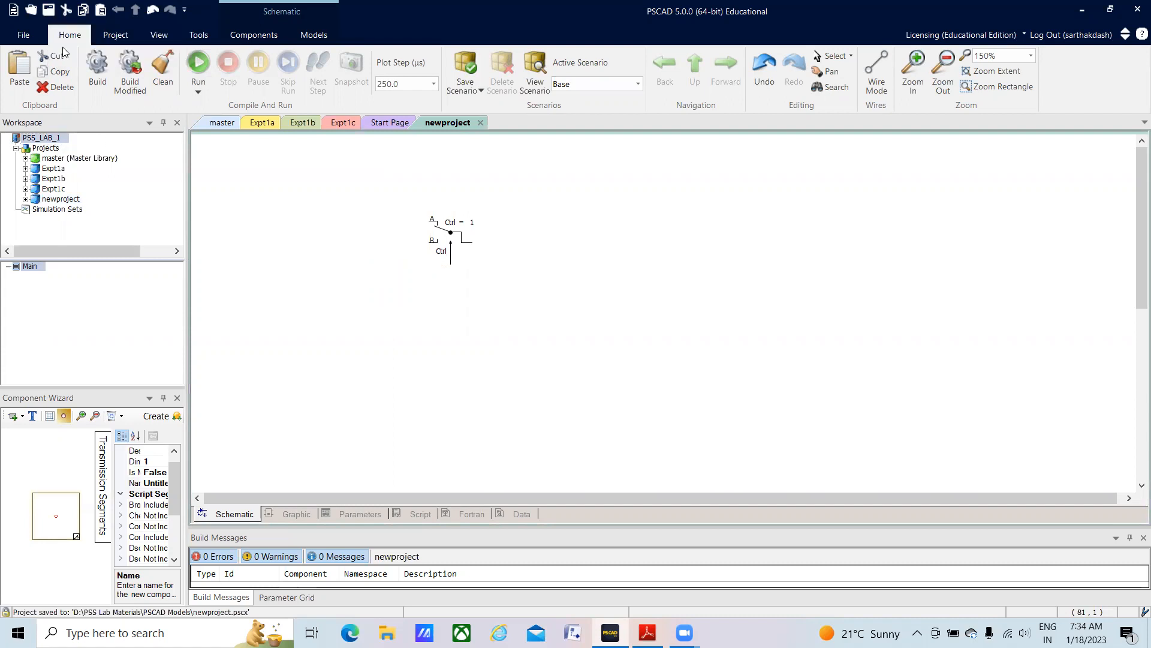
- Open the Expt1a case and review the Experiment 1a task in PSS_Lab_Experiment_1.pdf in Adobe Reader
click(66, 199)
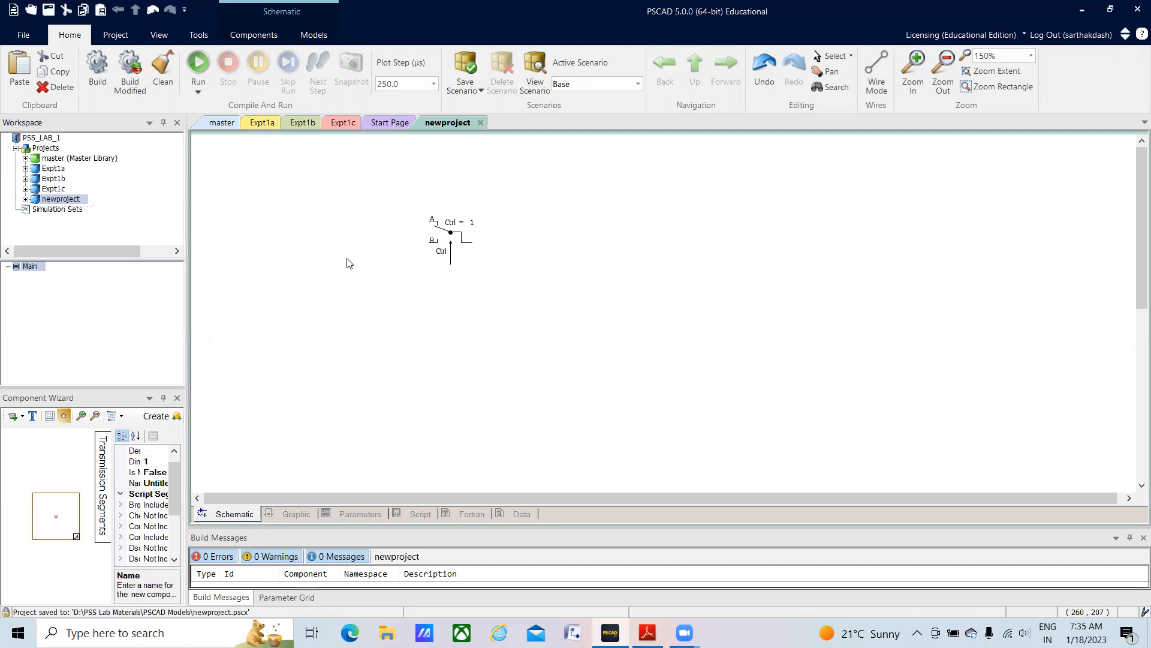
double_click(54, 169)
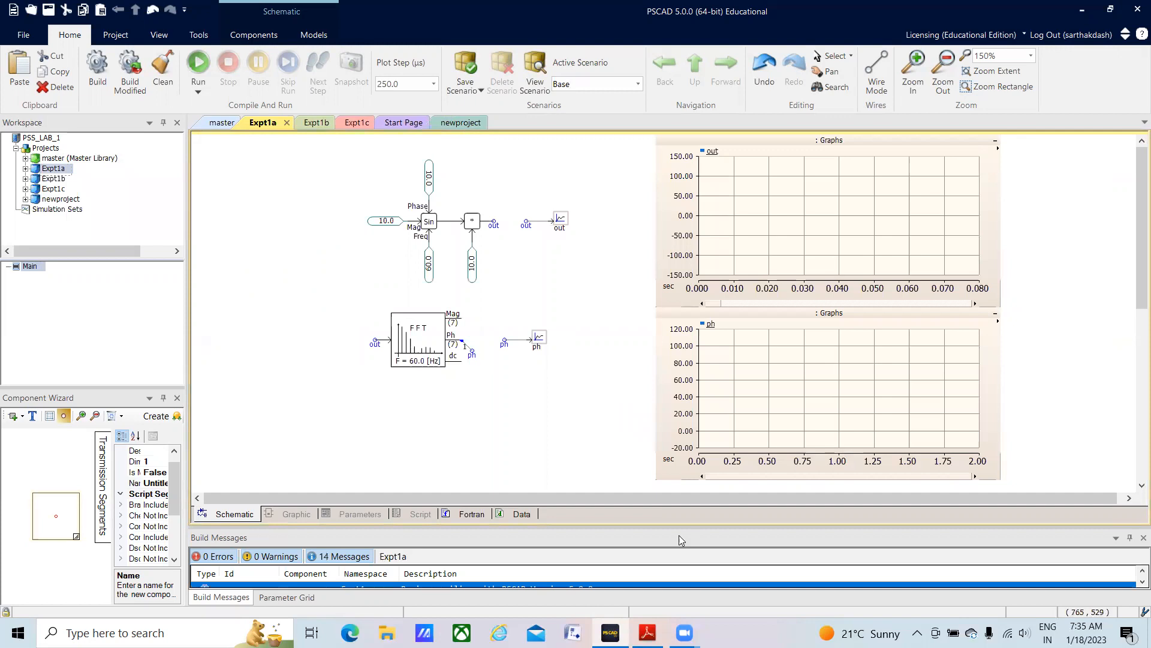
click(647, 633)
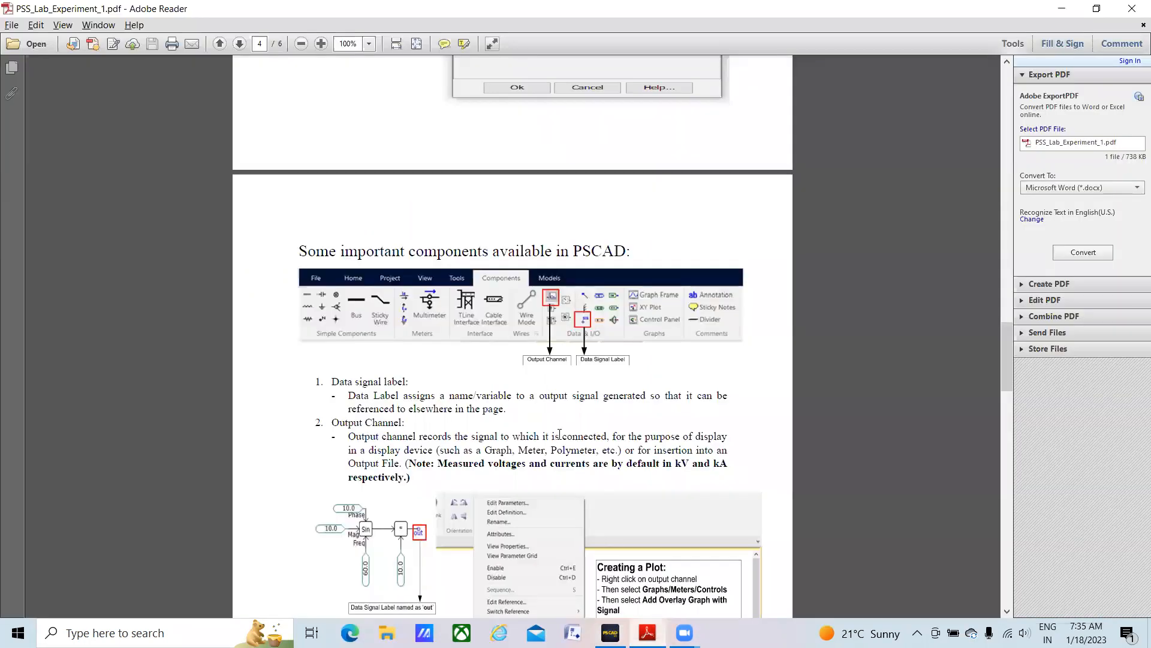
scroll(558, 435, down, 5)
scroll(559, 435, down, 10)
scroll(558, 435, up, 5)
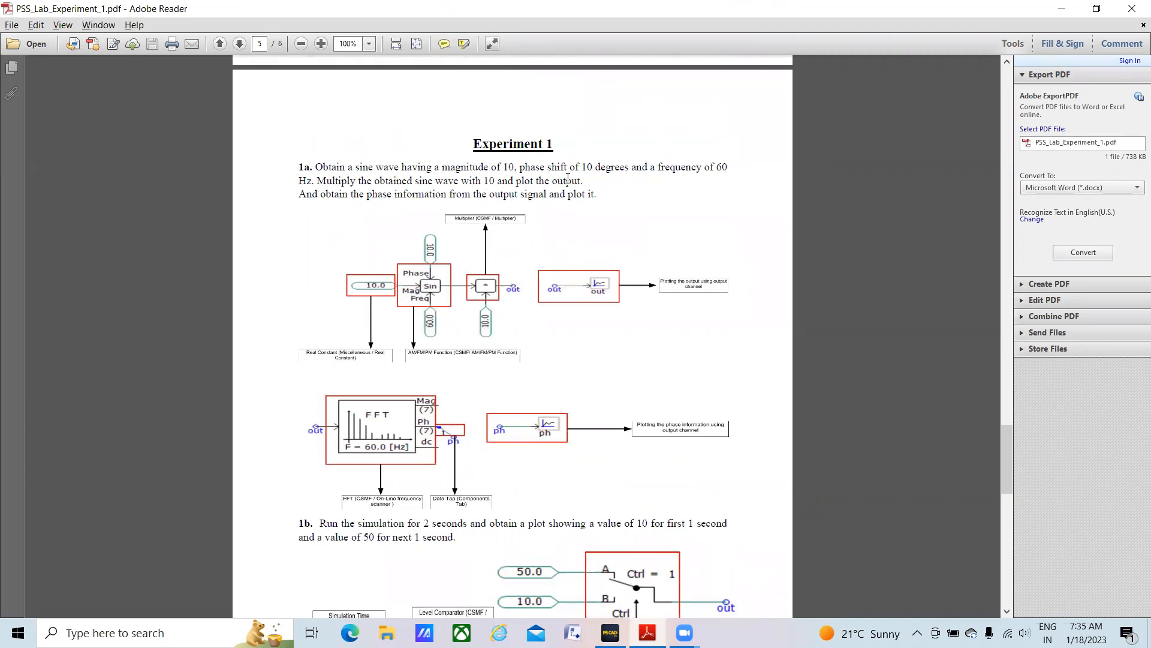
- Switch back to PSCAD and inspect the parameters of the AM/FM/PM Function block in Expt1a
click(610, 633)
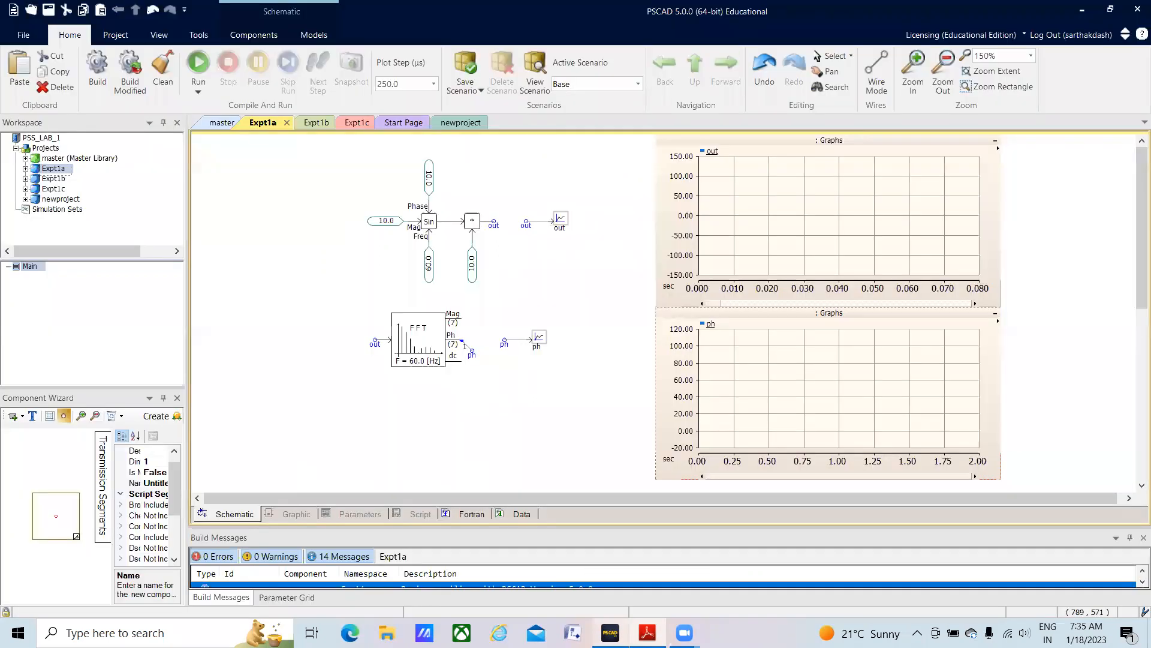
click(440, 233)
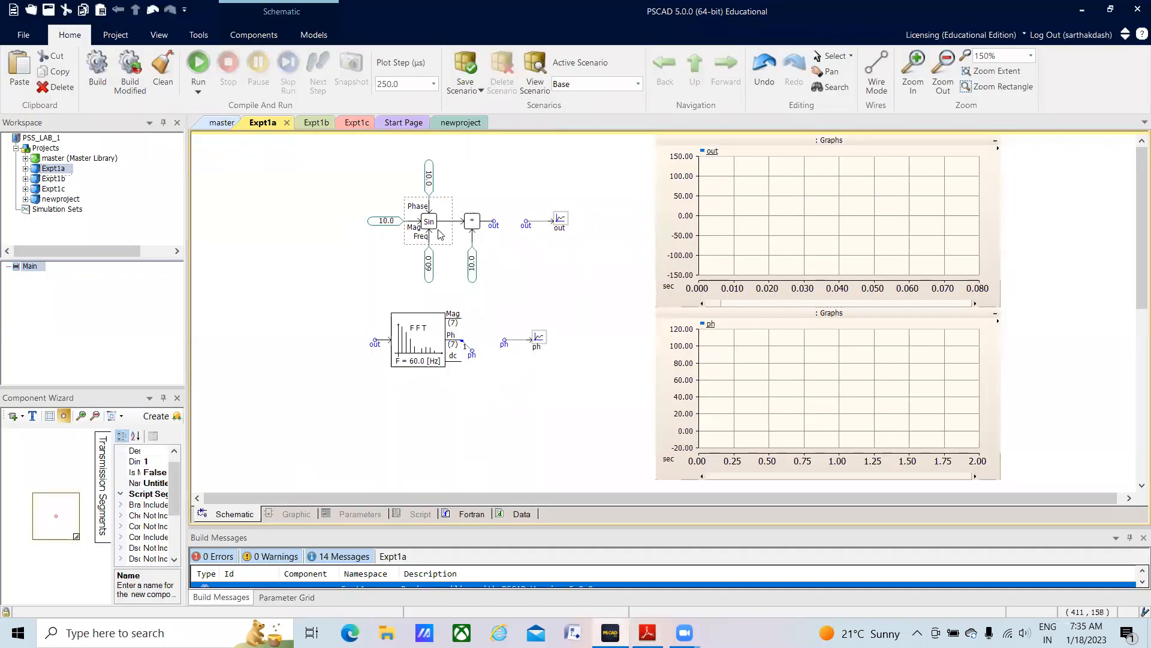
double_click(440, 234)
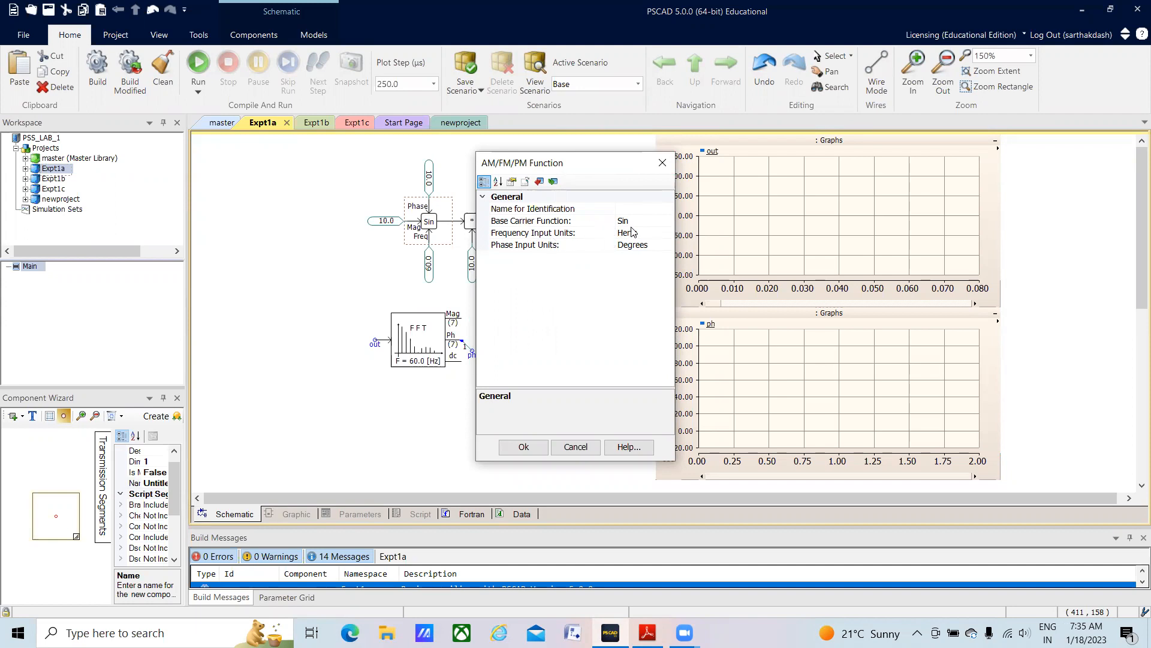
click(662, 162)
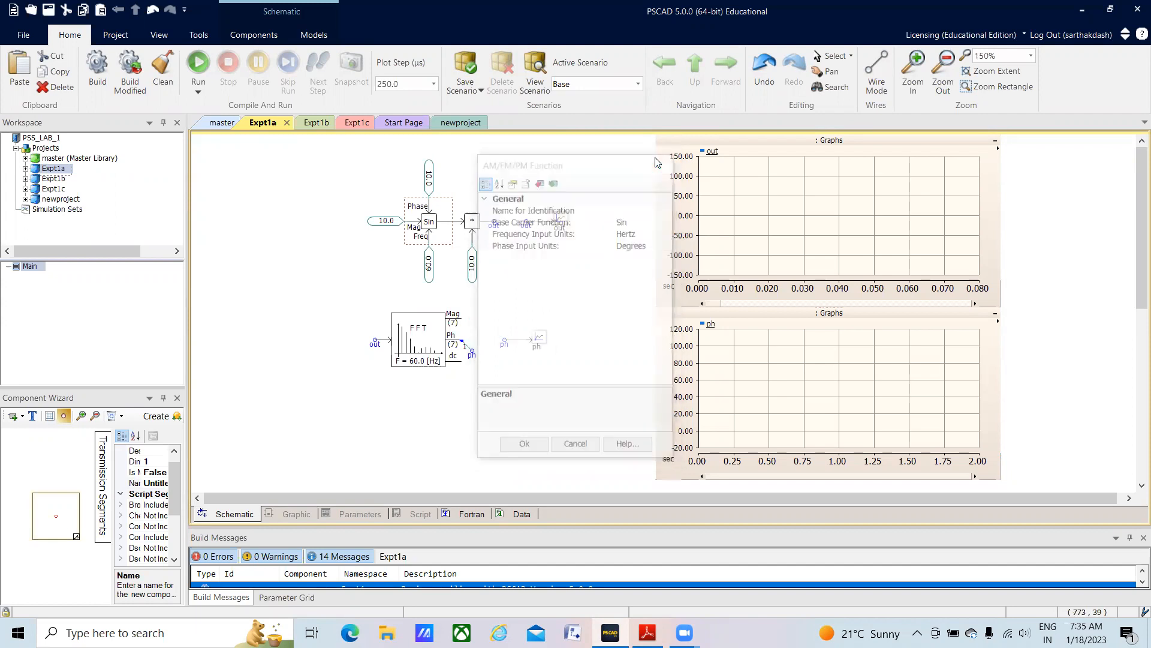
click(581, 277)
click(373, 222)
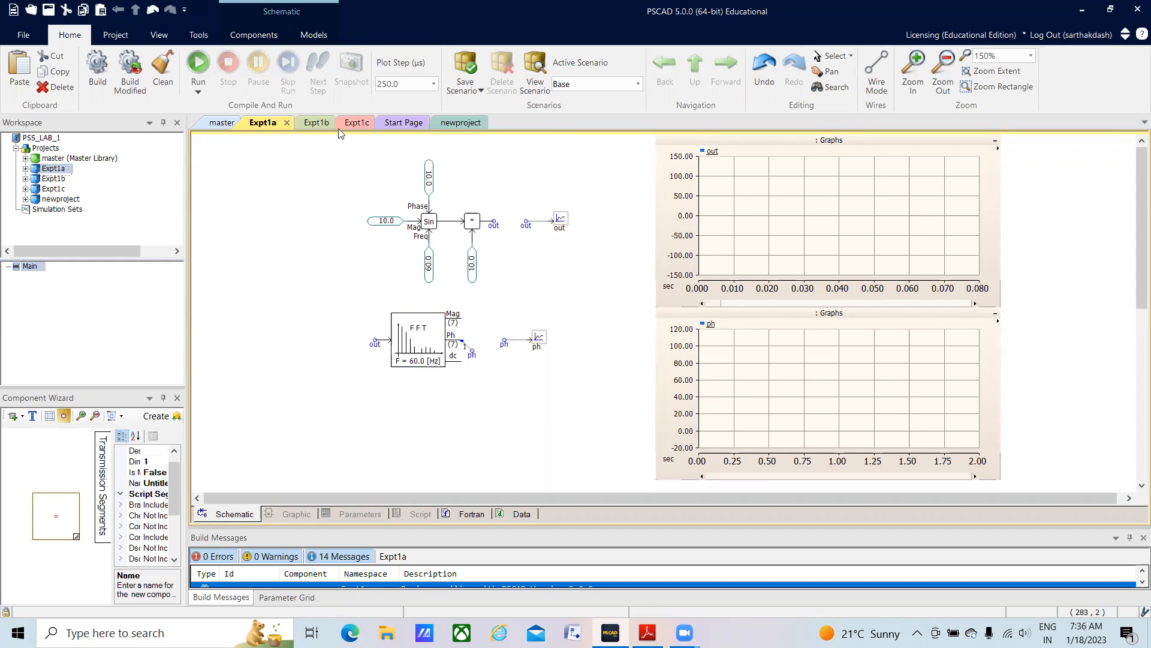
- Place a data signal label named out above the multiplier in Expt1a, and delete it again
click(255, 35)
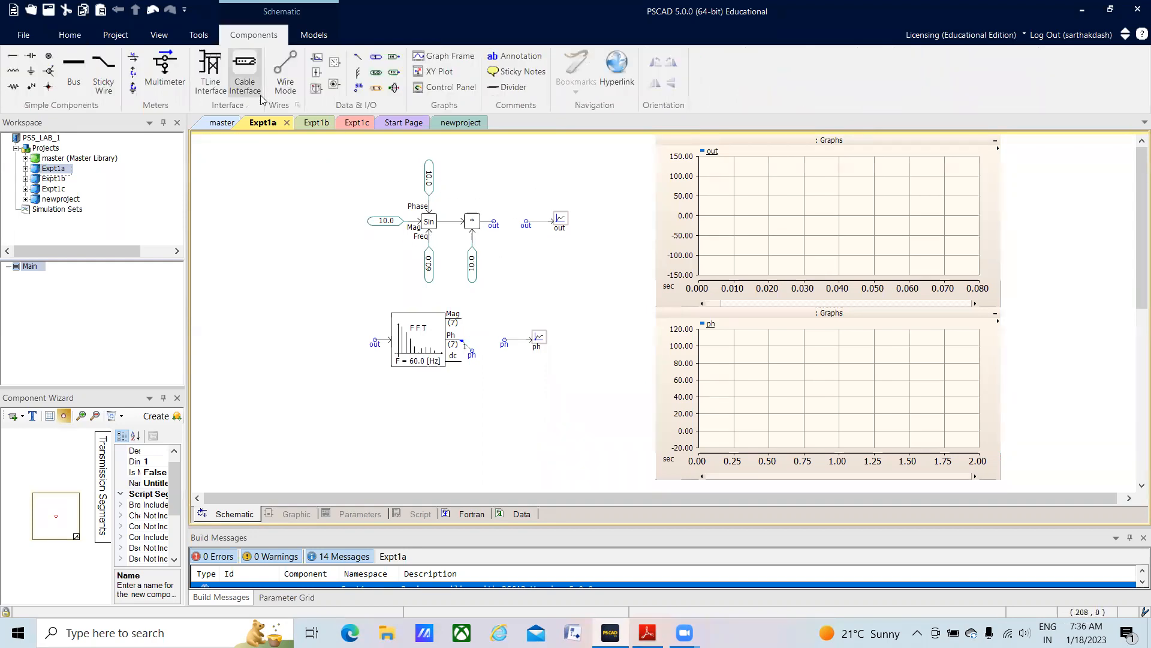
click(358, 89)
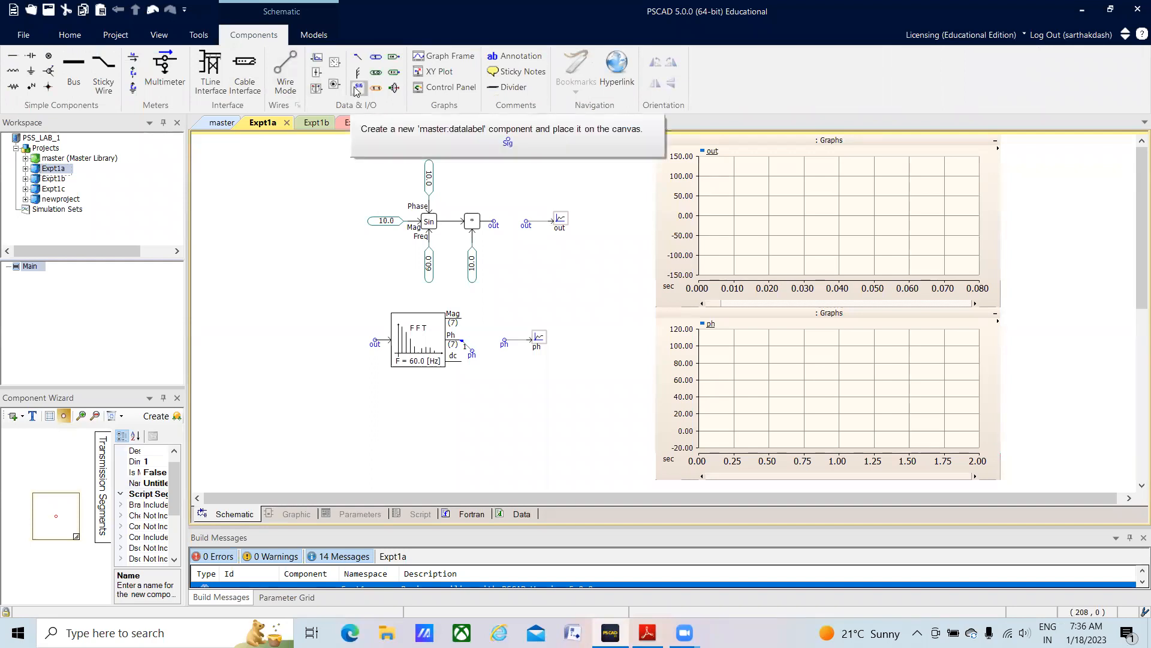
click(483, 191)
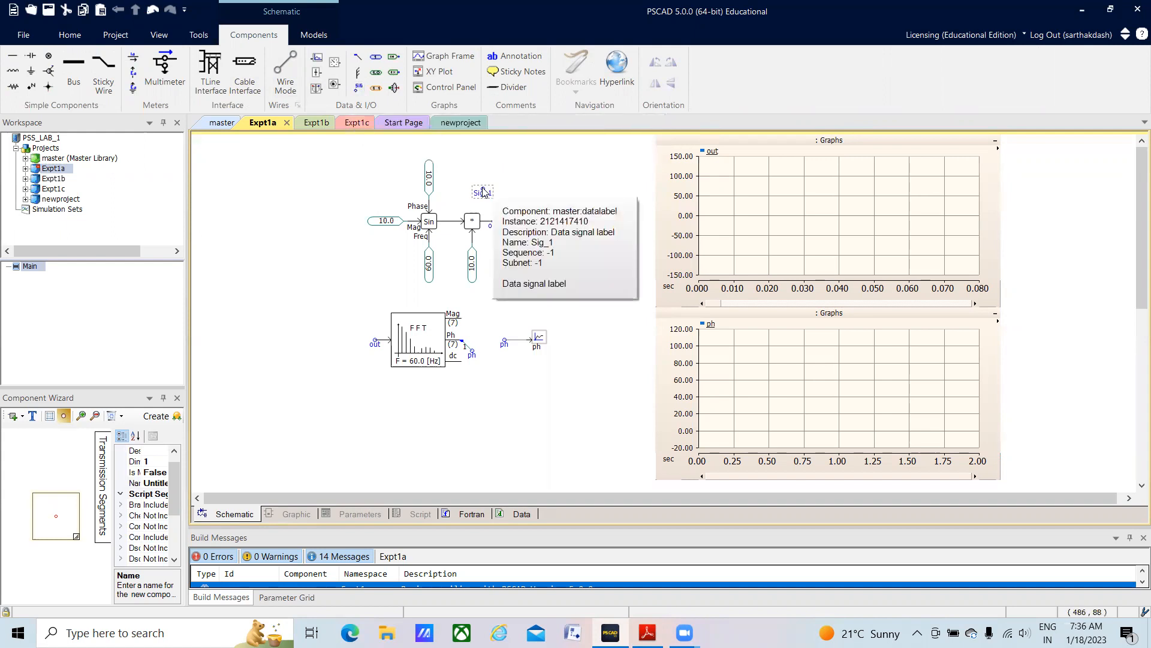
double_click(484, 191)
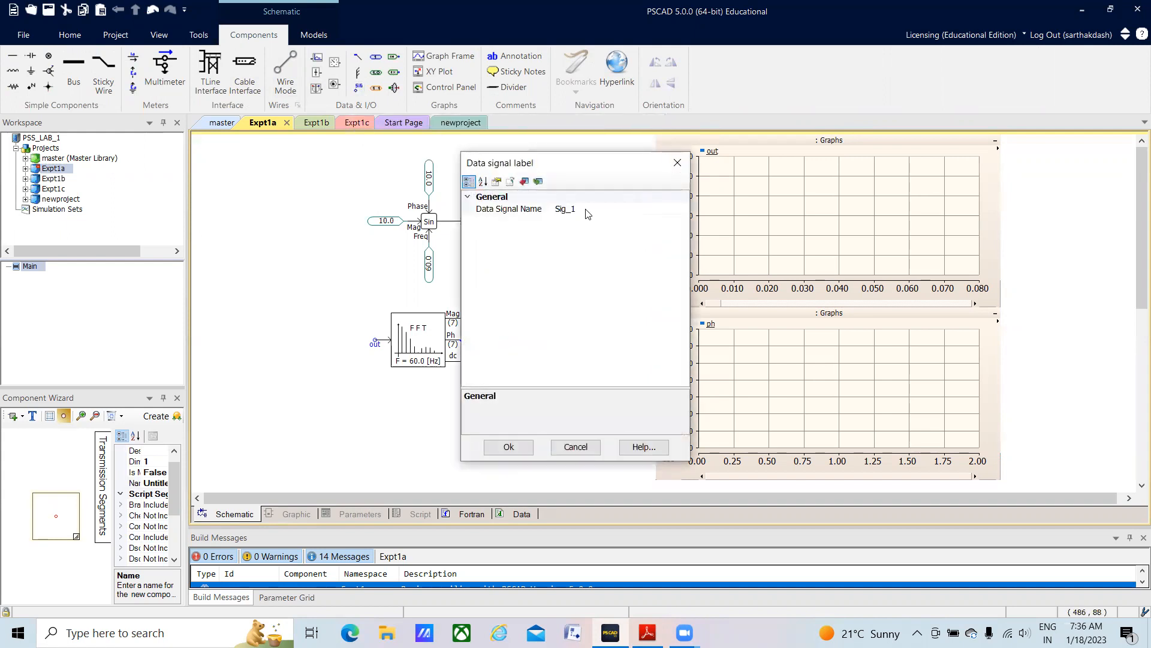
click(587, 214)
text(out)
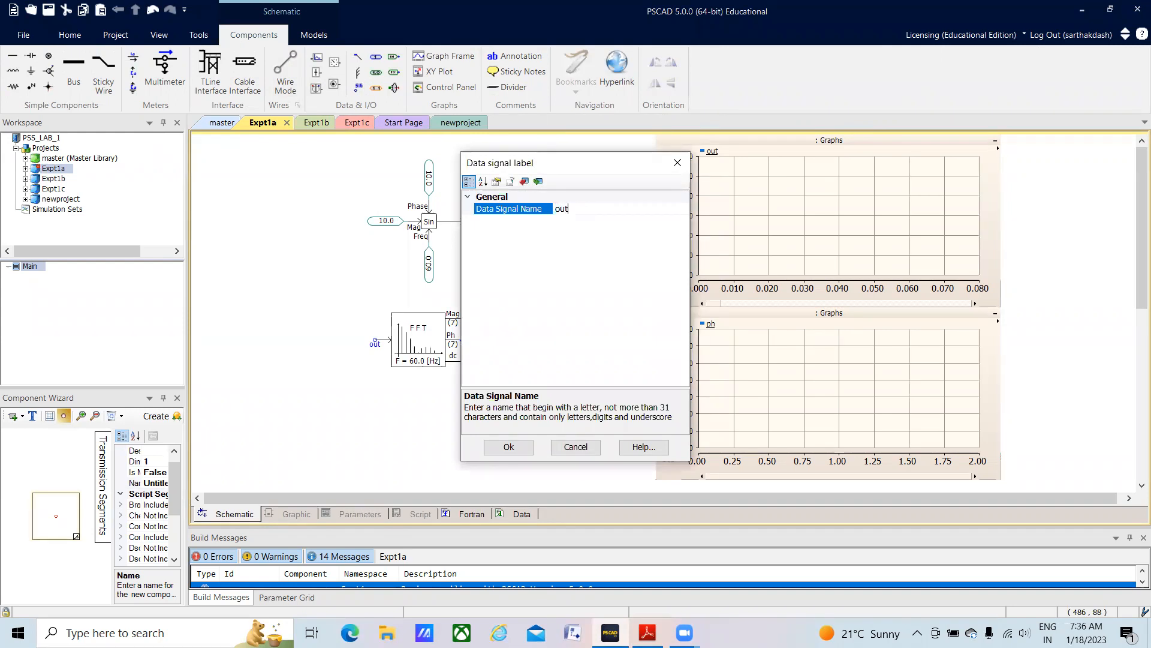
key(Return)
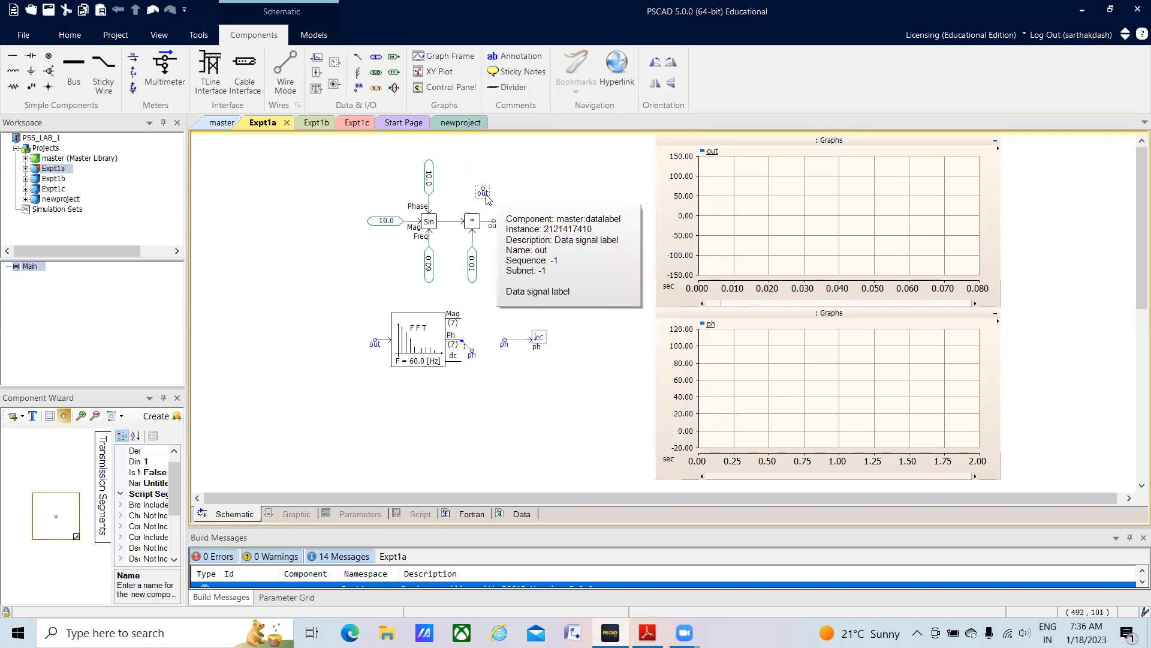
key(Delete)
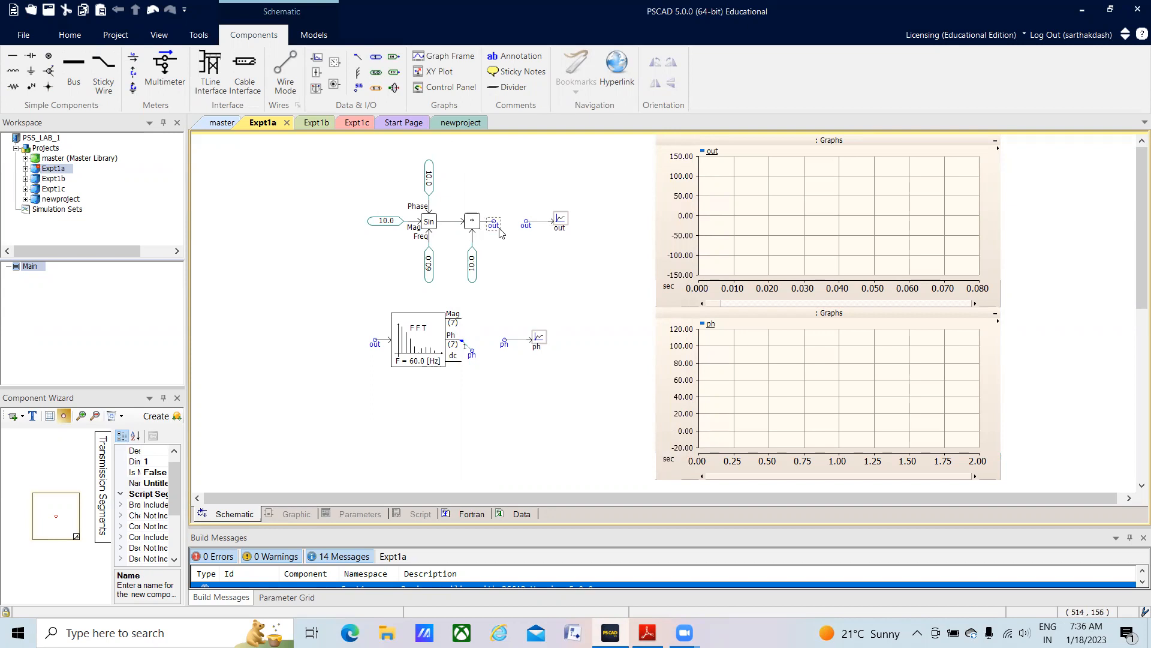
- Place an output channel above the existing out channel, view its parameters without changes, and delete it
mouse_move(501, 234)
click(319, 60)
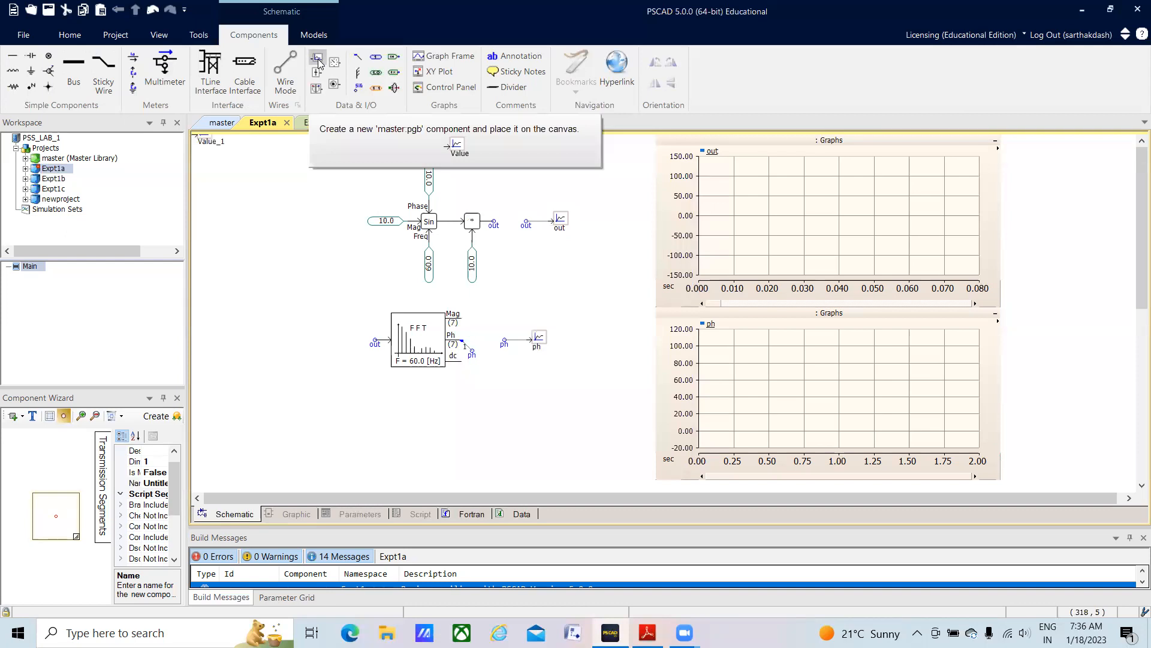
click(546, 196)
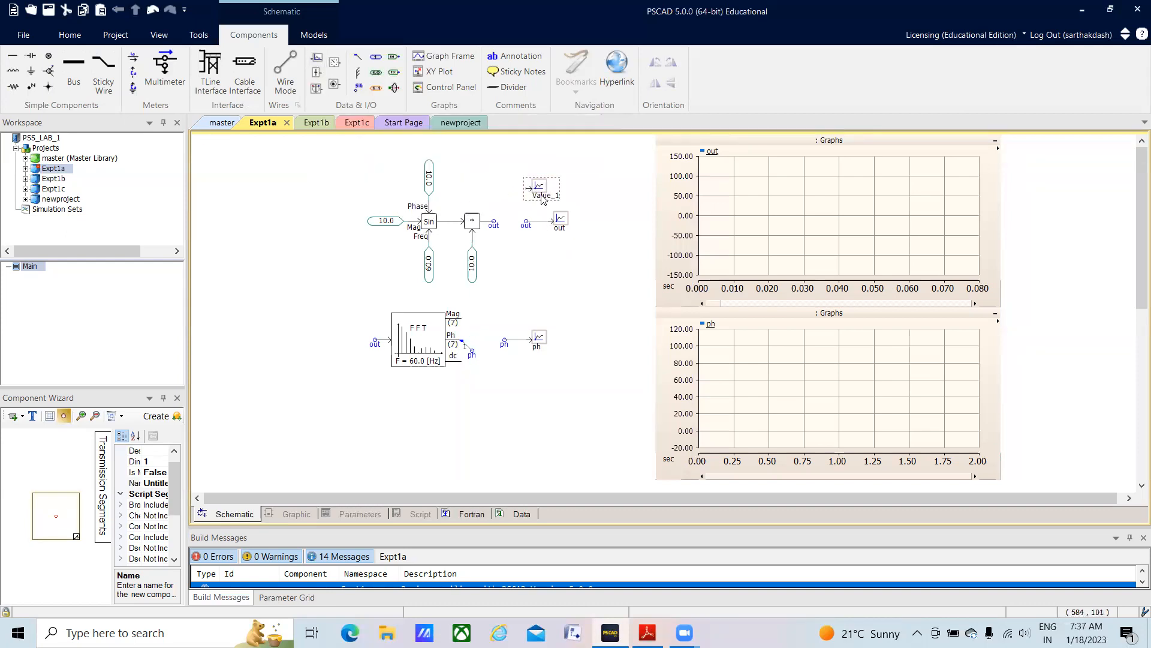
double_click(542, 197)
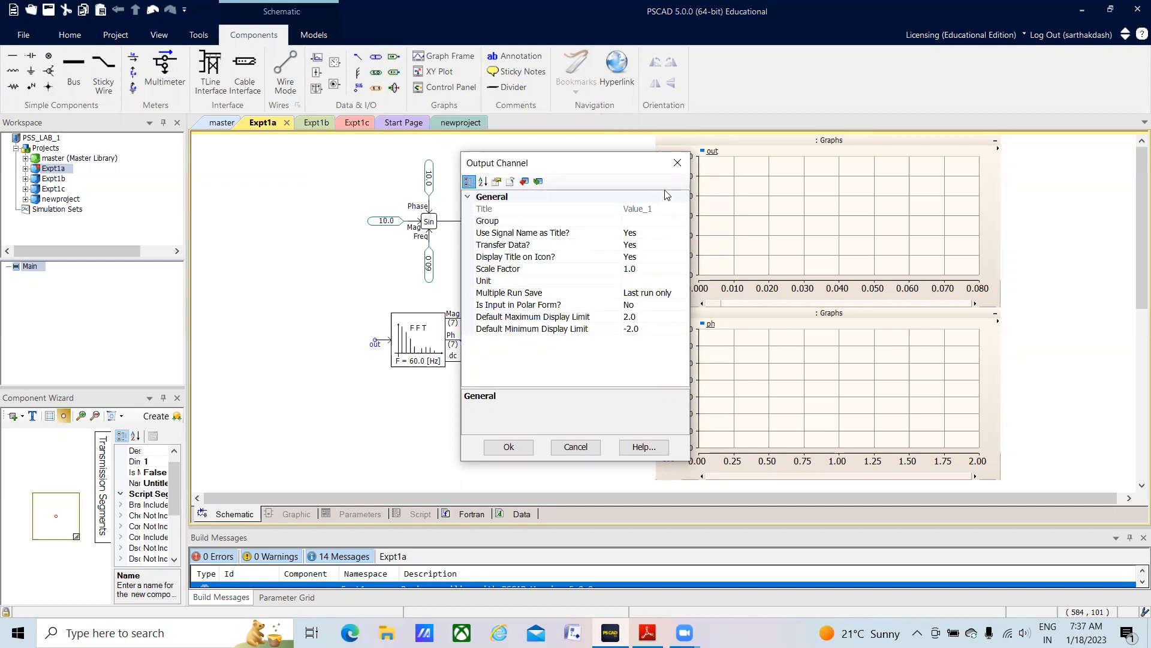
click(677, 169)
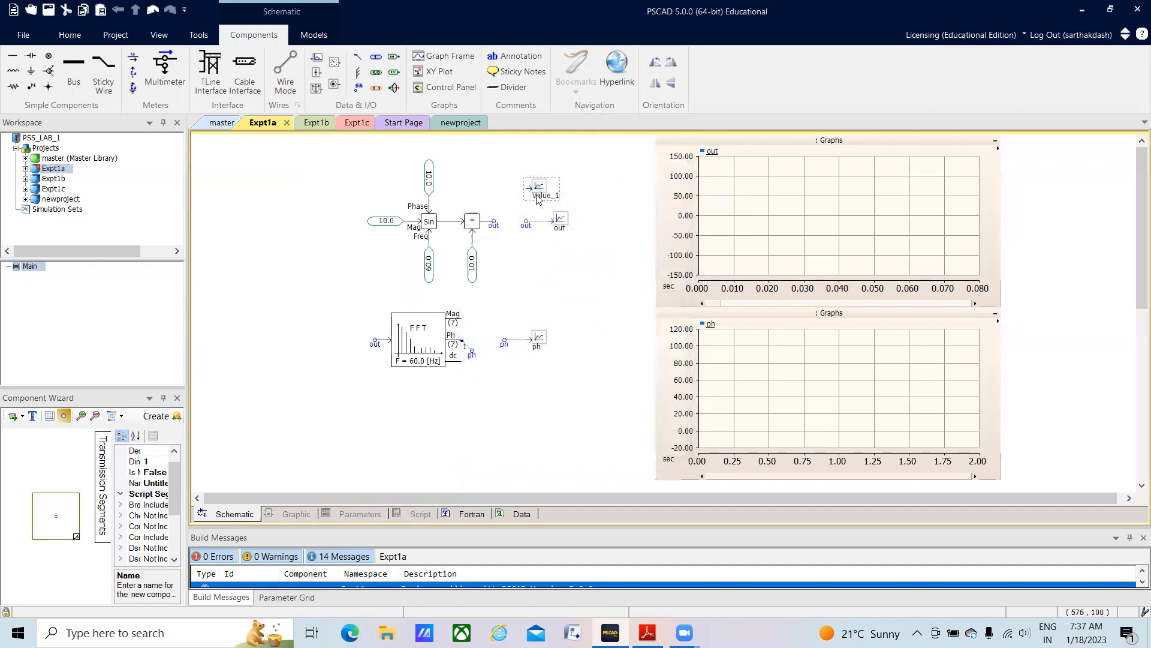
key(Delete)
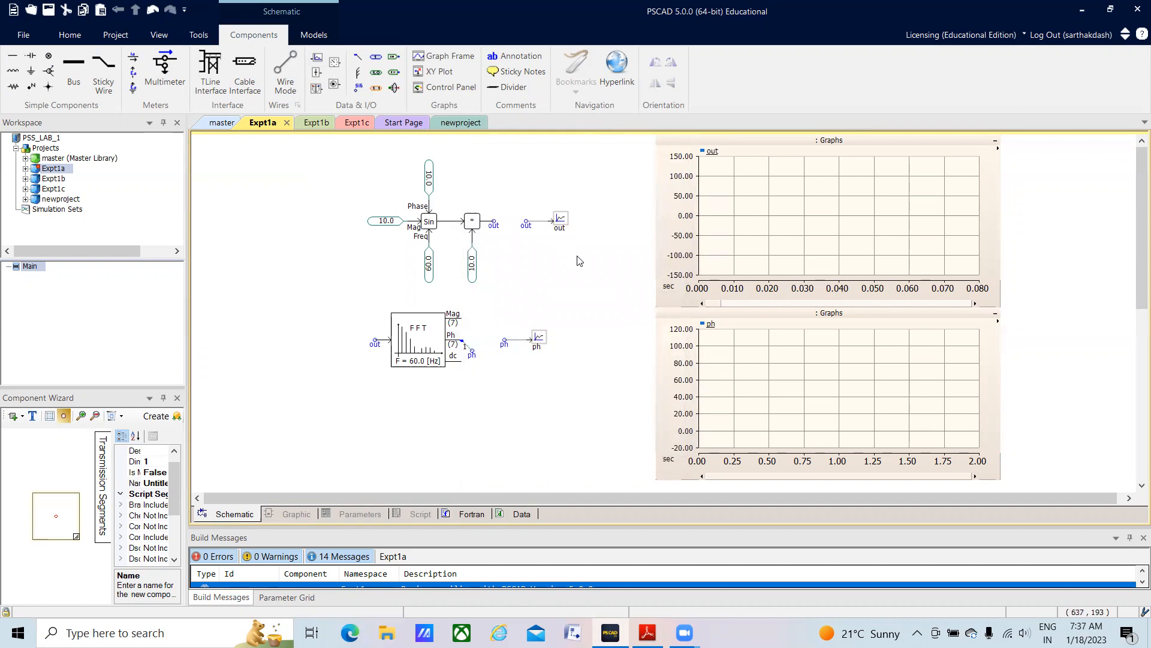
- Add an overlay graph for the out channel's signal, position it below the FFT block, and delete it
right_click(565, 229)
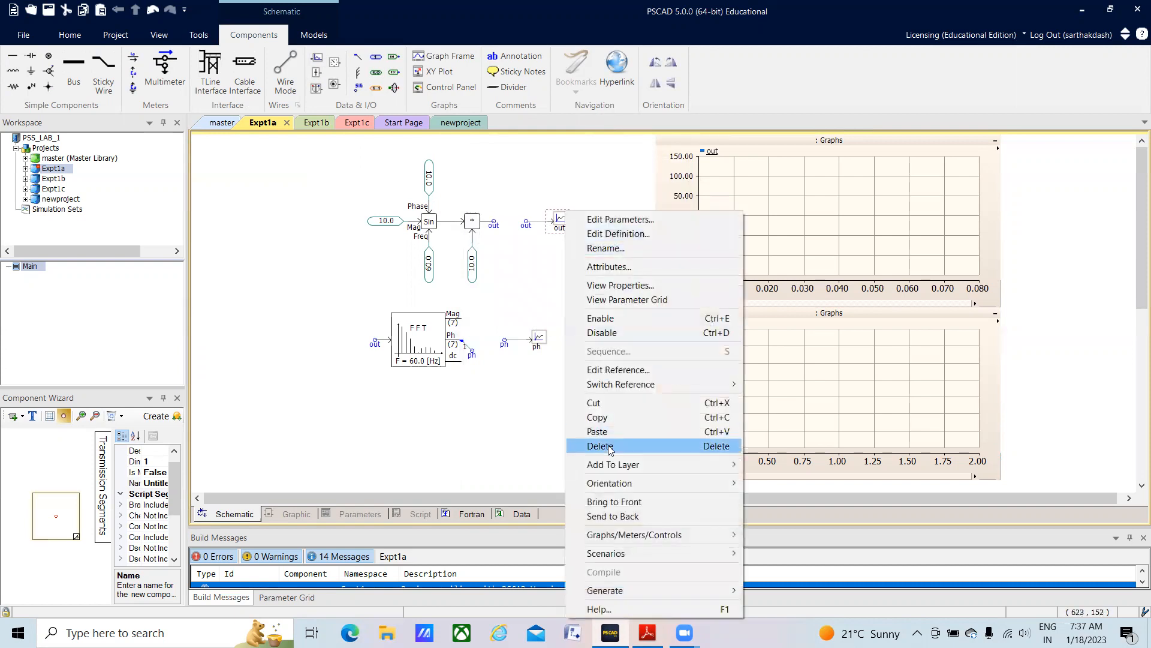
mouse_move(621, 536)
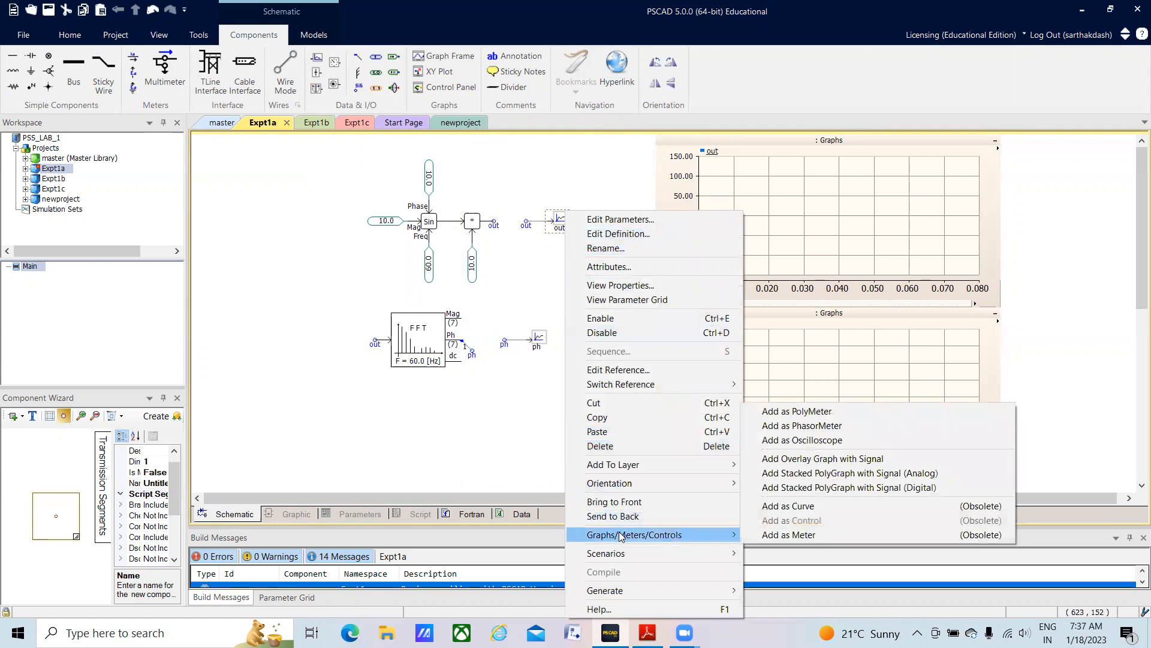
click(782, 458)
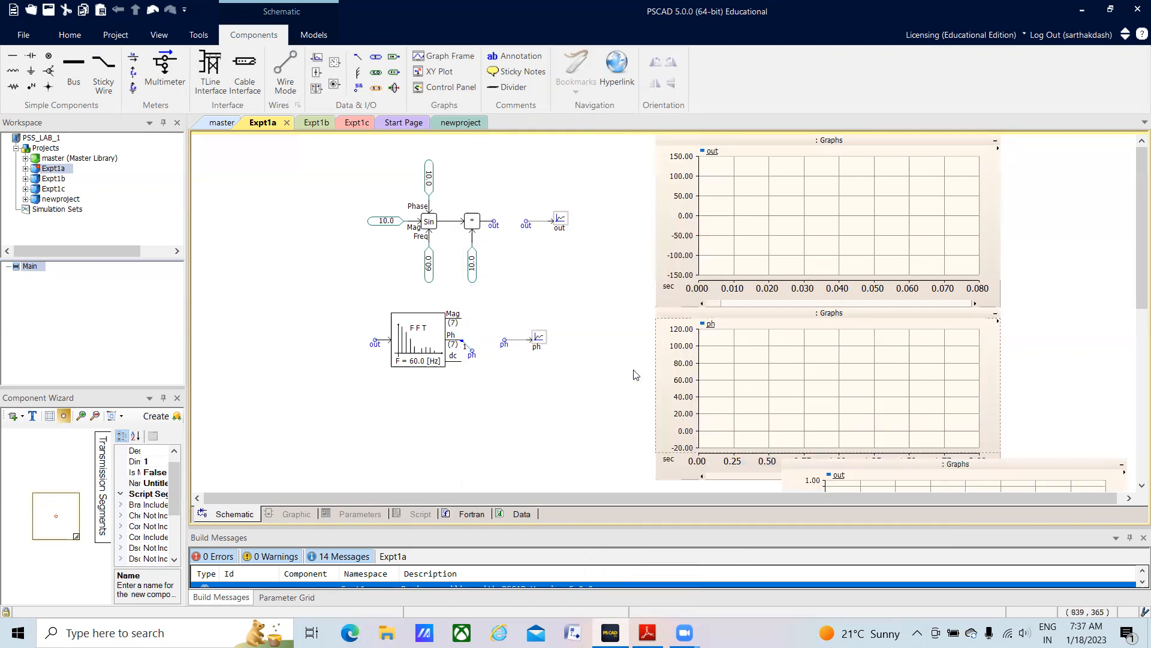
drag(519, 417, 245, 376)
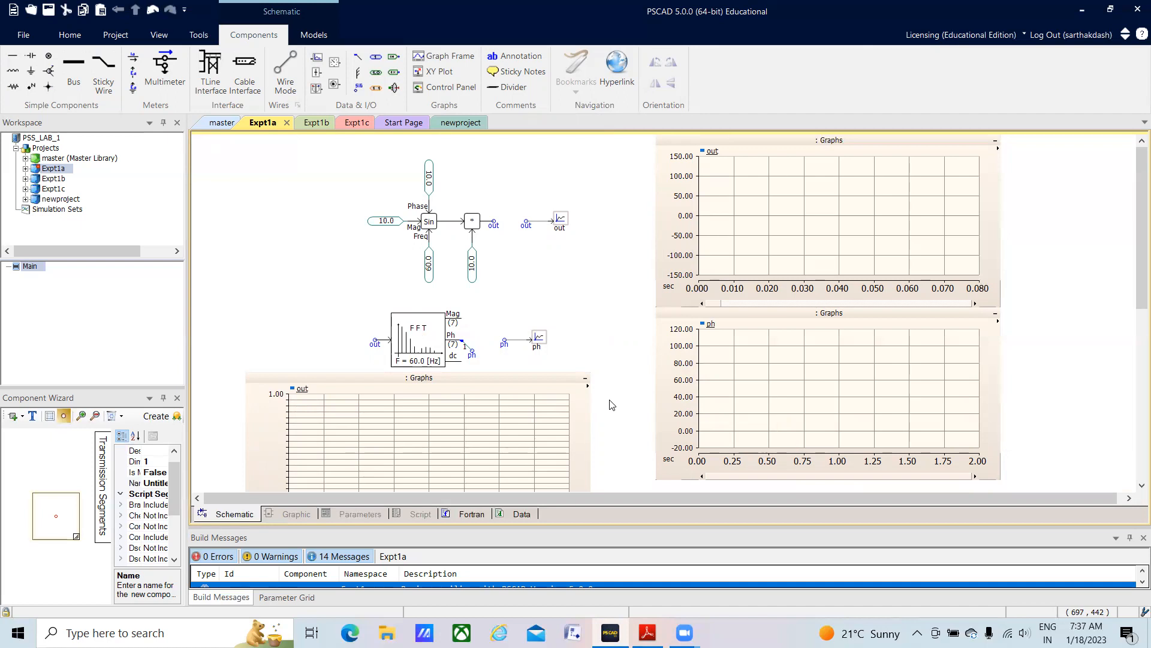
click(526, 383)
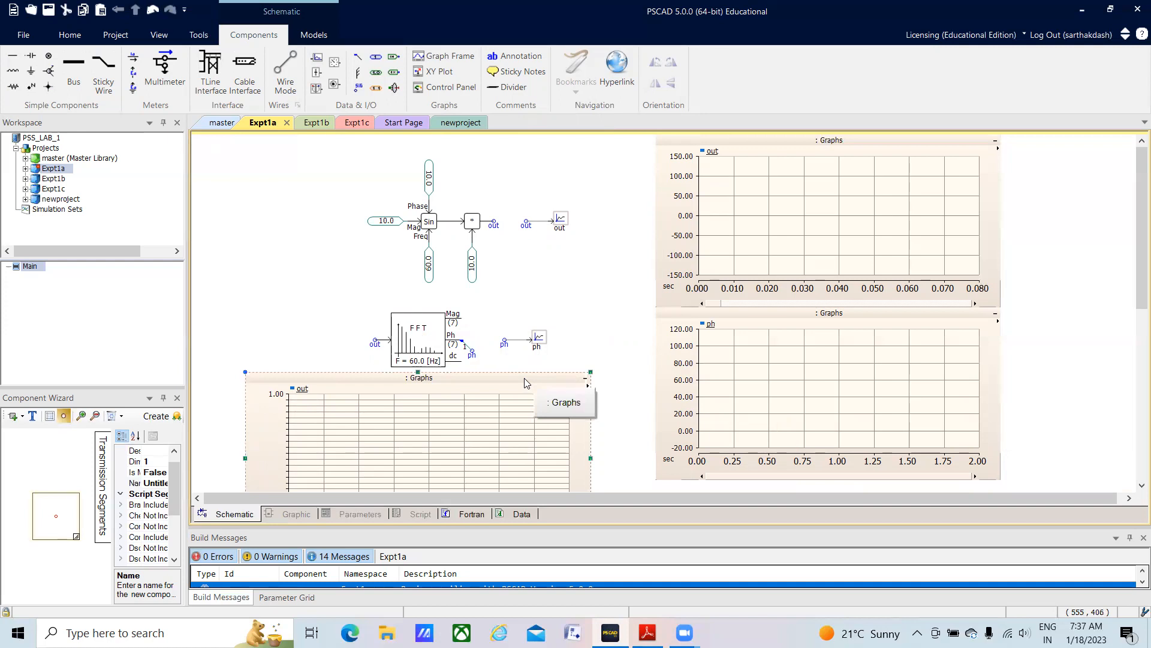
key(Delete)
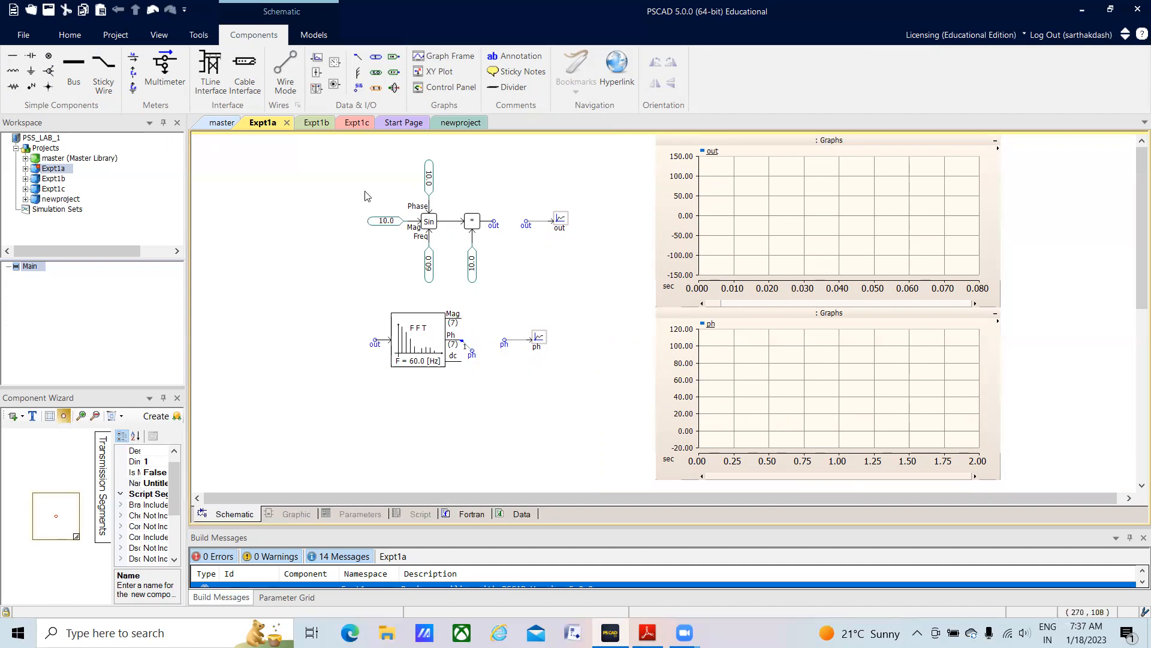
- Recheck the Experiment 1a diagram in the lab PDF and view the description of the FFT block in PSCAD
click(539, 343)
click(647, 633)
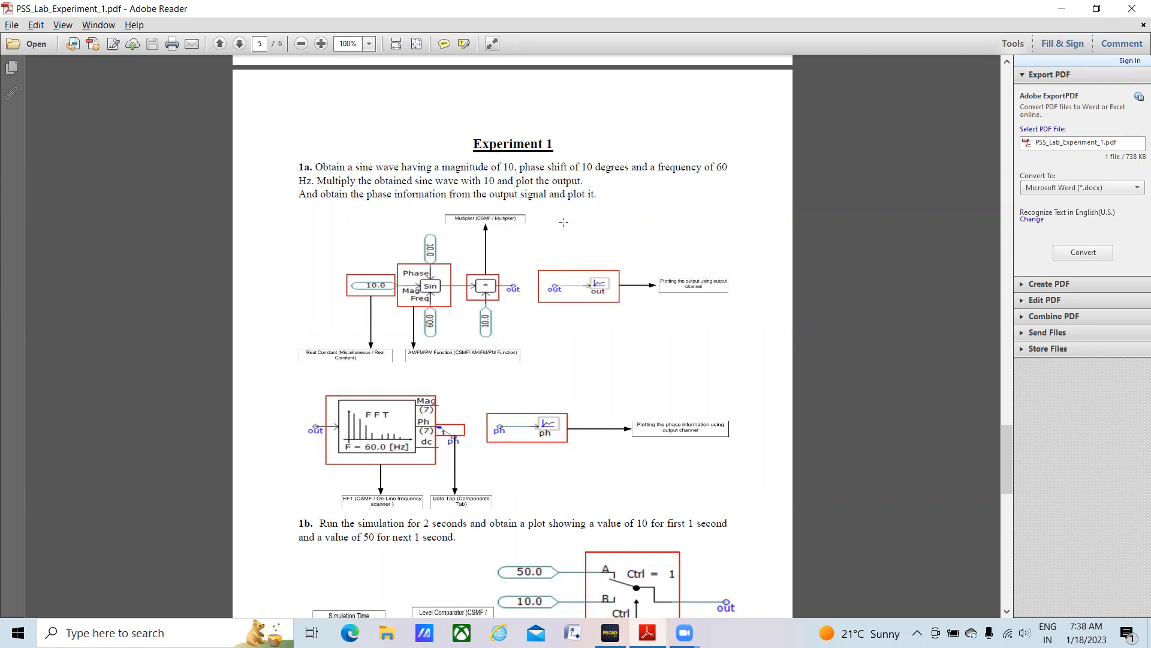
key(alt+Tab)
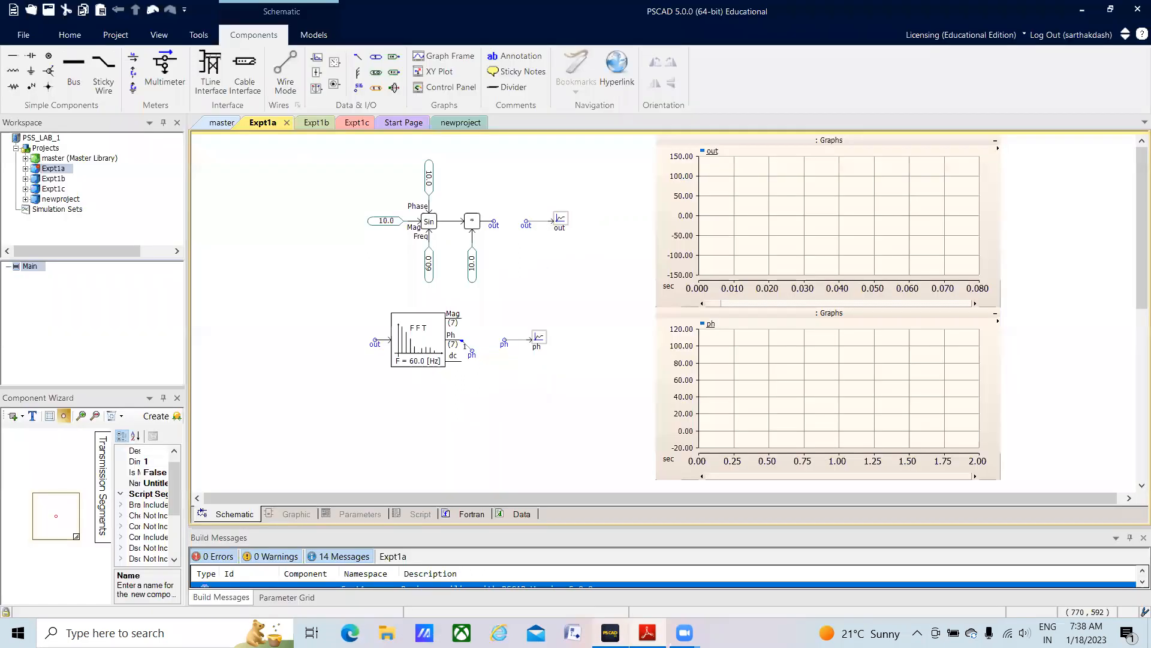
click(412, 362)
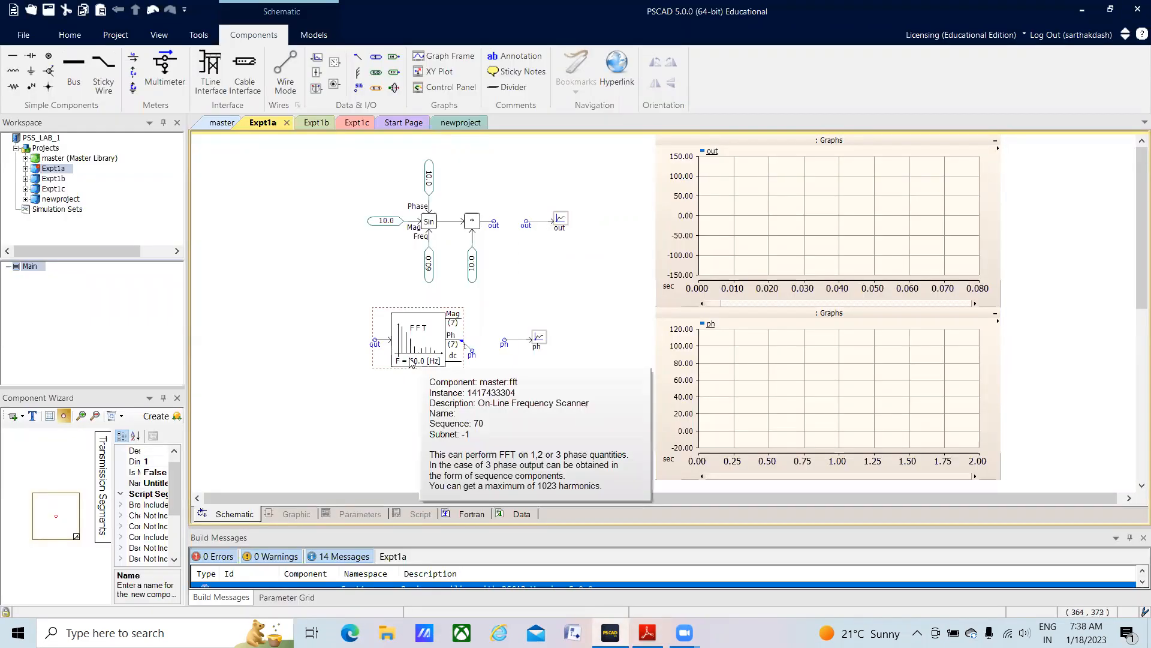
click(410, 396)
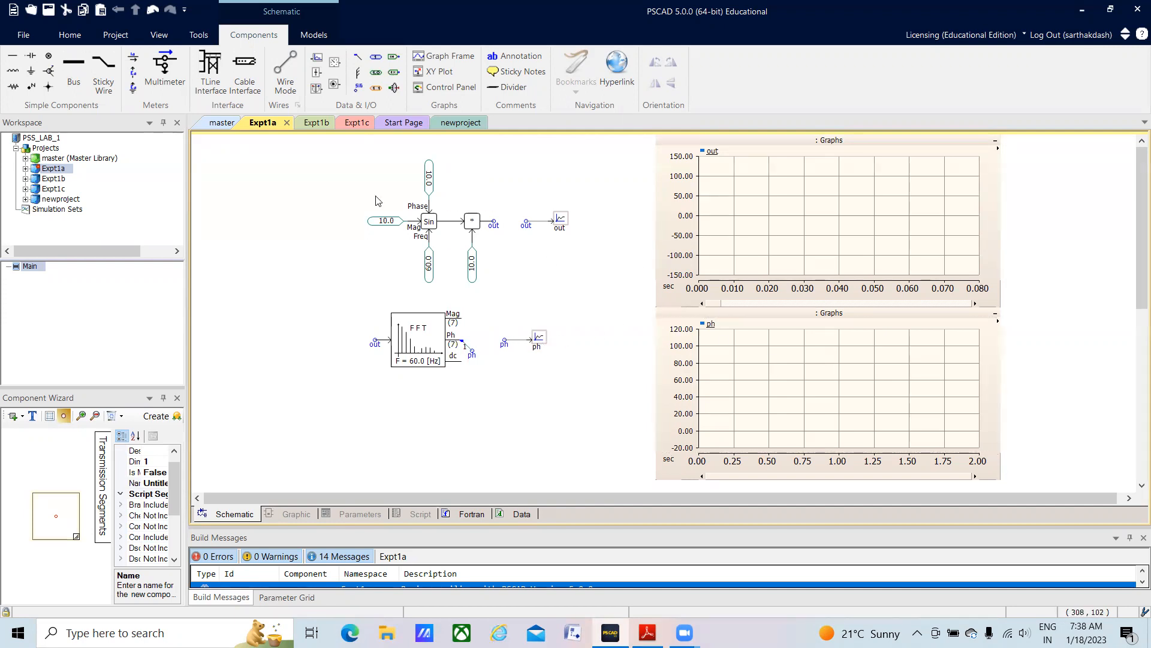
- Run the Expt1a simulation and examine the plotted out waveform
click(70, 35)
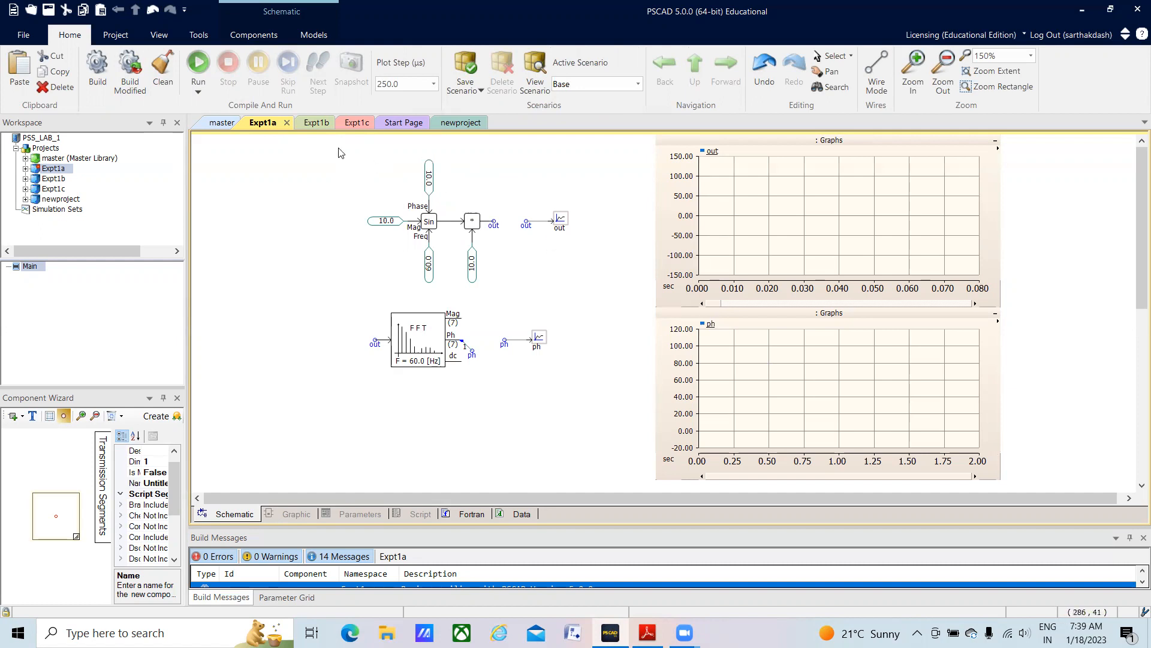
click(198, 65)
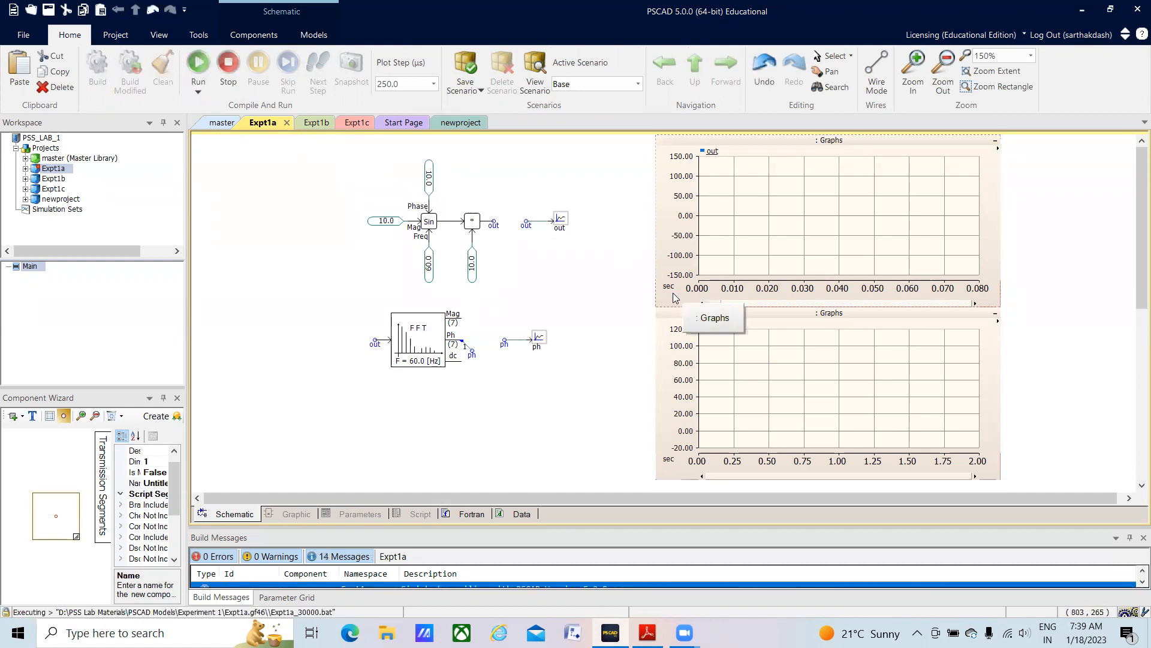
click(849, 458)
click(778, 256)
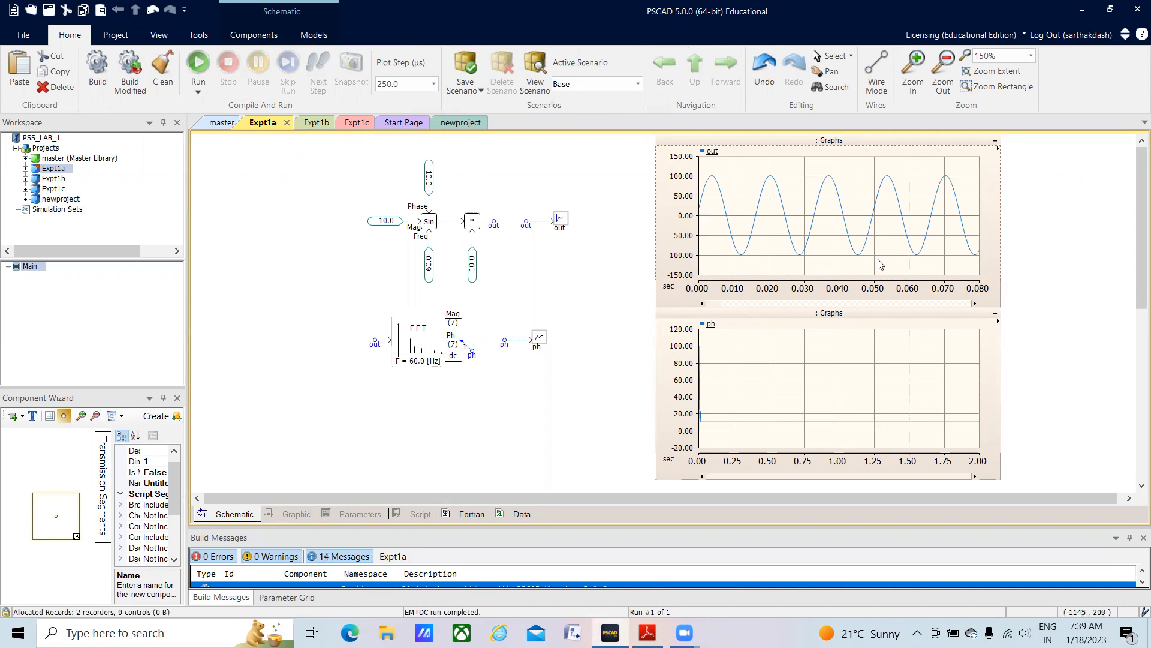
mouse_move(880, 264)
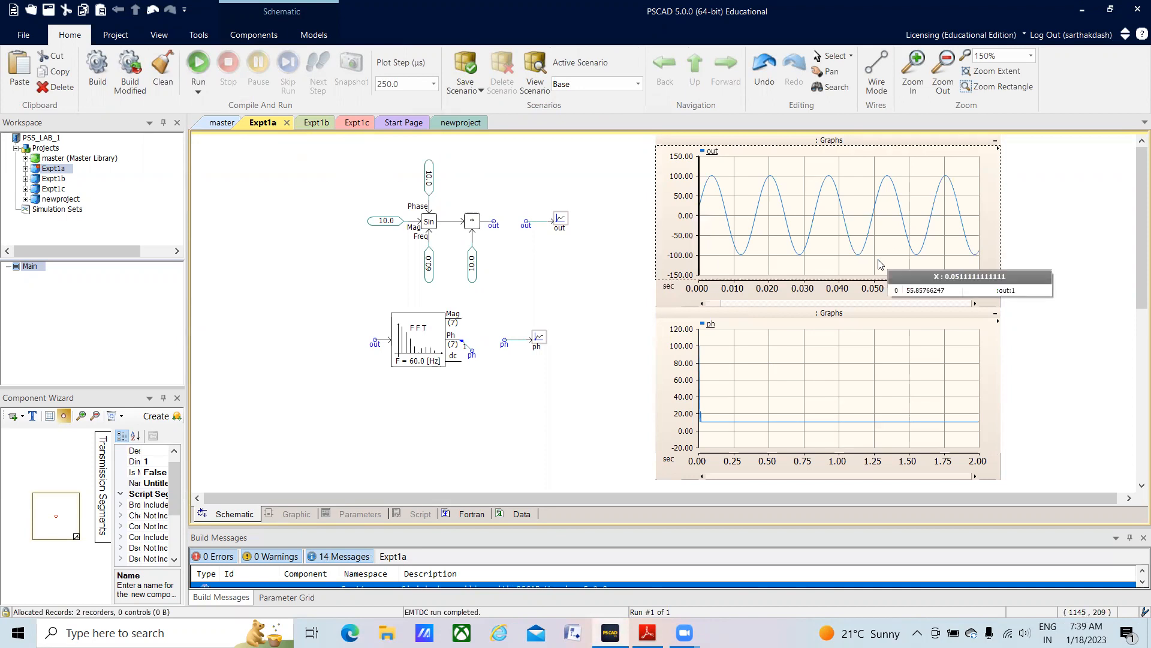
- Fit the out graph's time axis to the full run, zoom in on its first cycles, and save Expt1a
key(x)
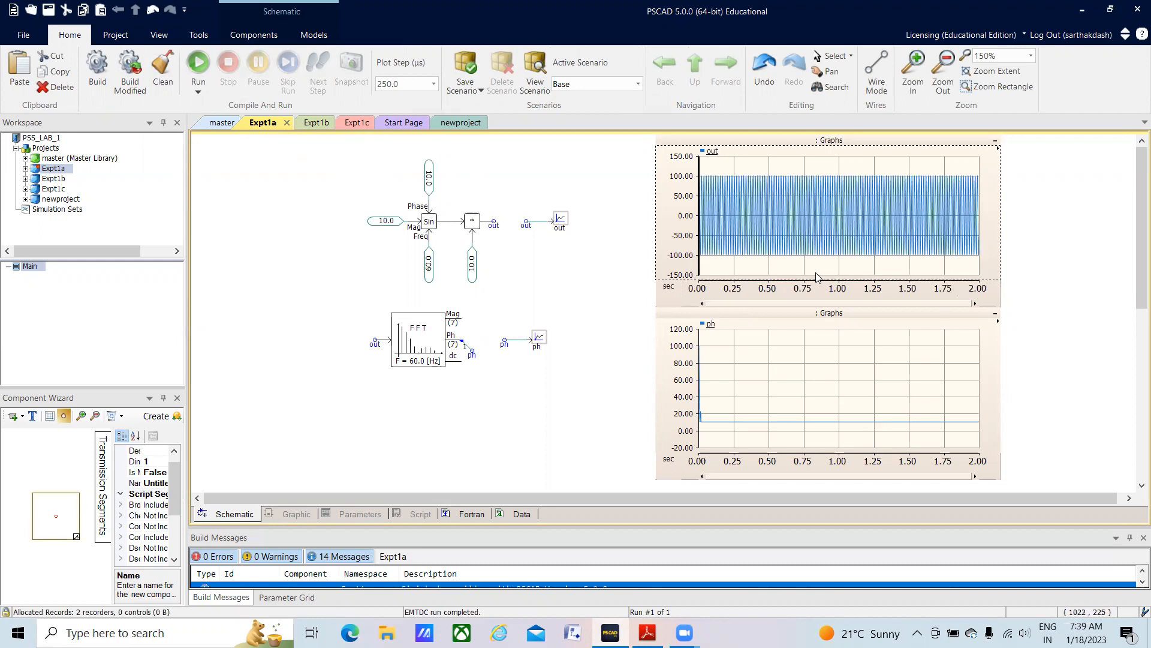
drag(789, 273, 673, 160)
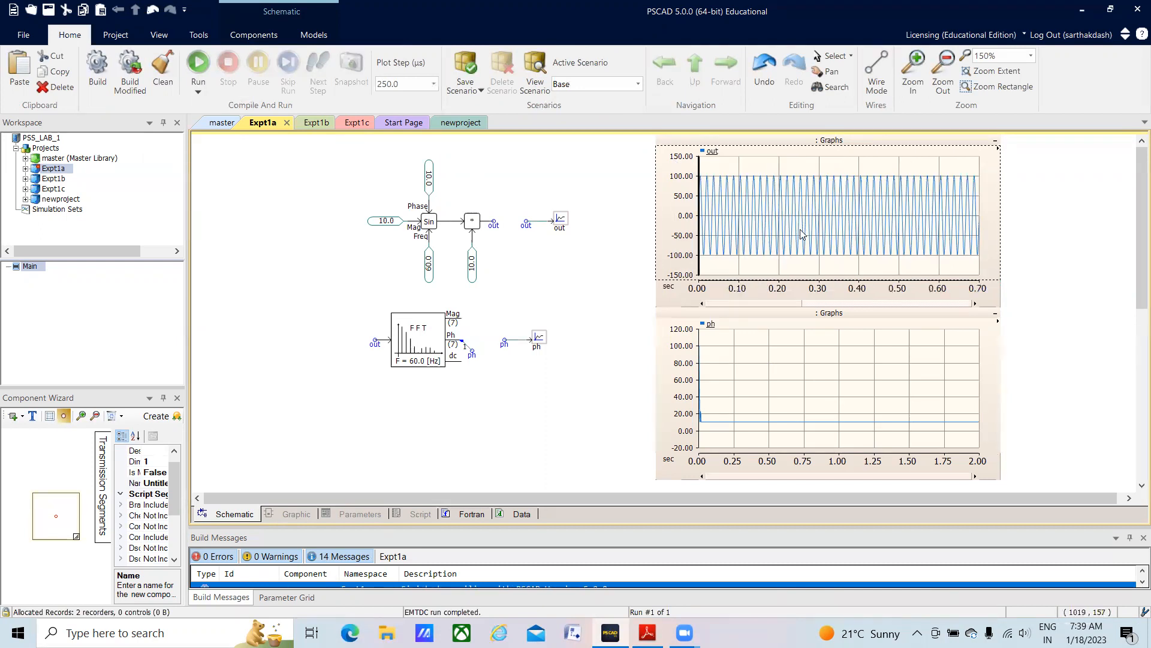
drag(786, 261, 672, 163)
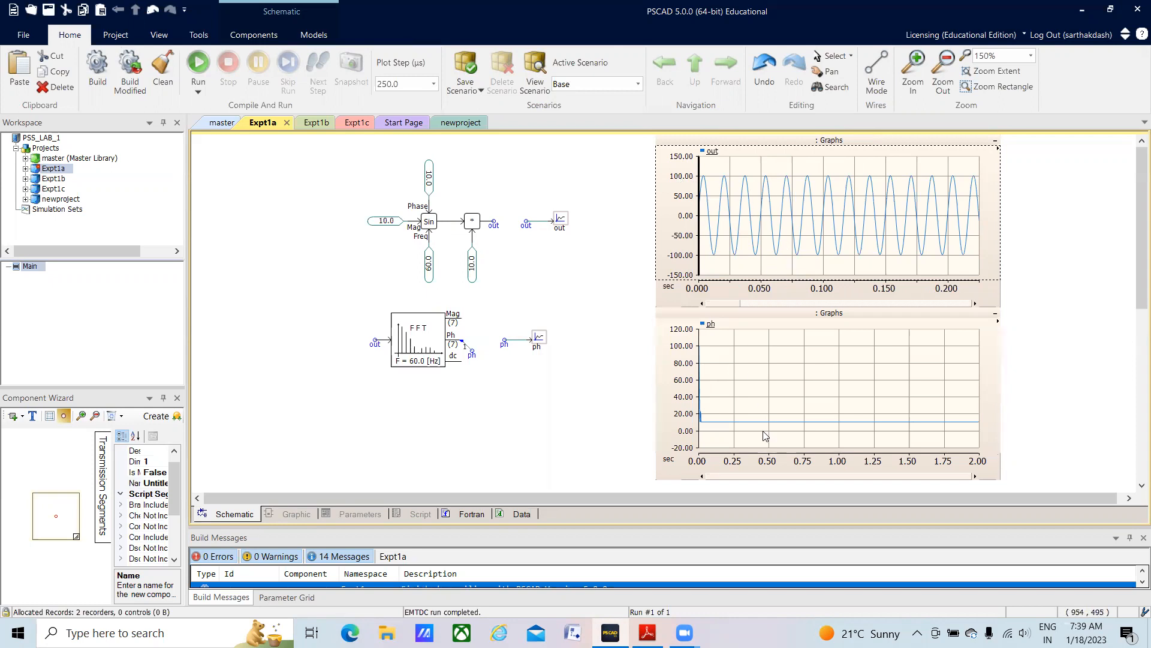
mouse_move(765, 436)
click(48, 11)
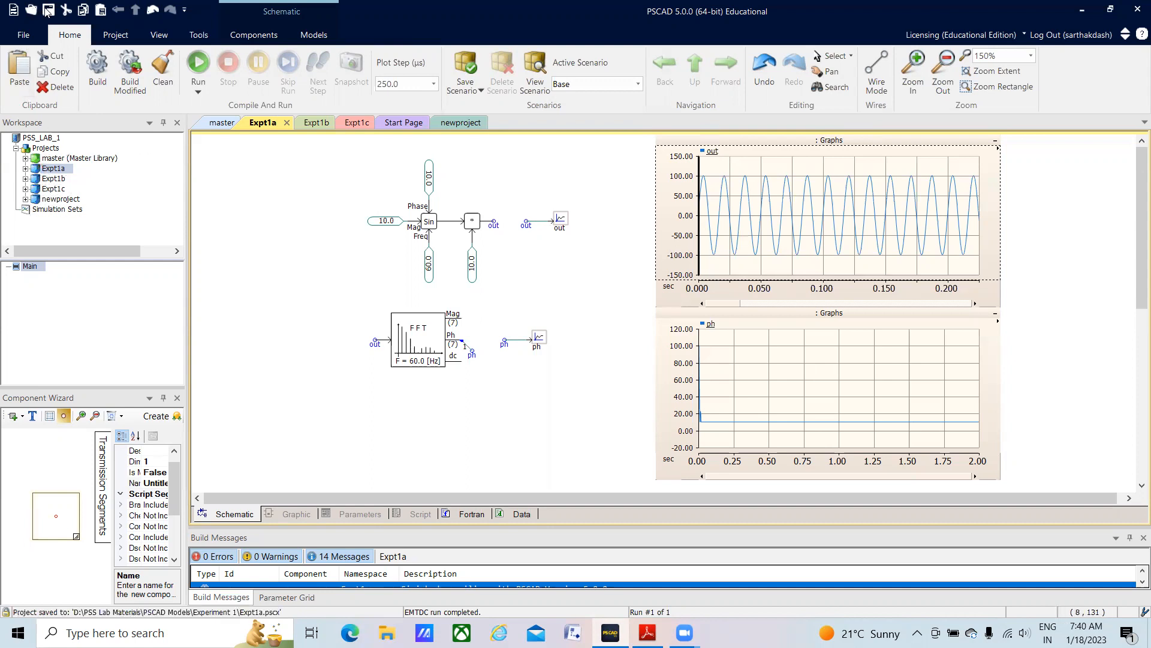
- Switch to the lab PDF and read the Experiment 1b task and its circuit diagram
mouse_move(647, 633)
click(638, 576)
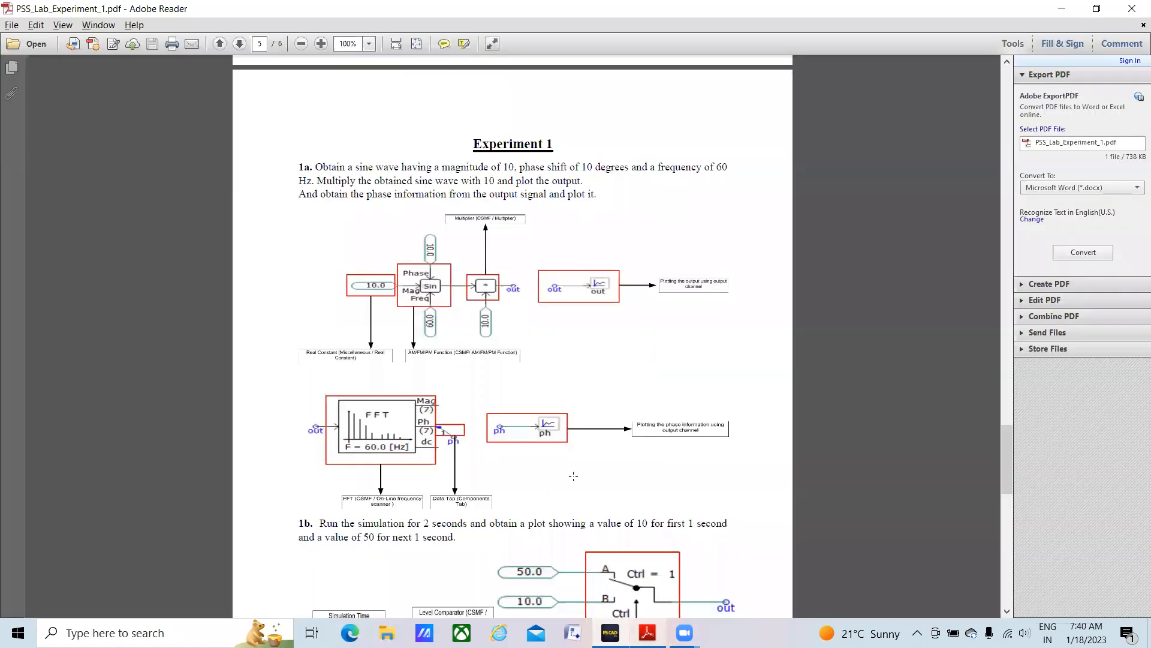
scroll(525, 421, down, 5)
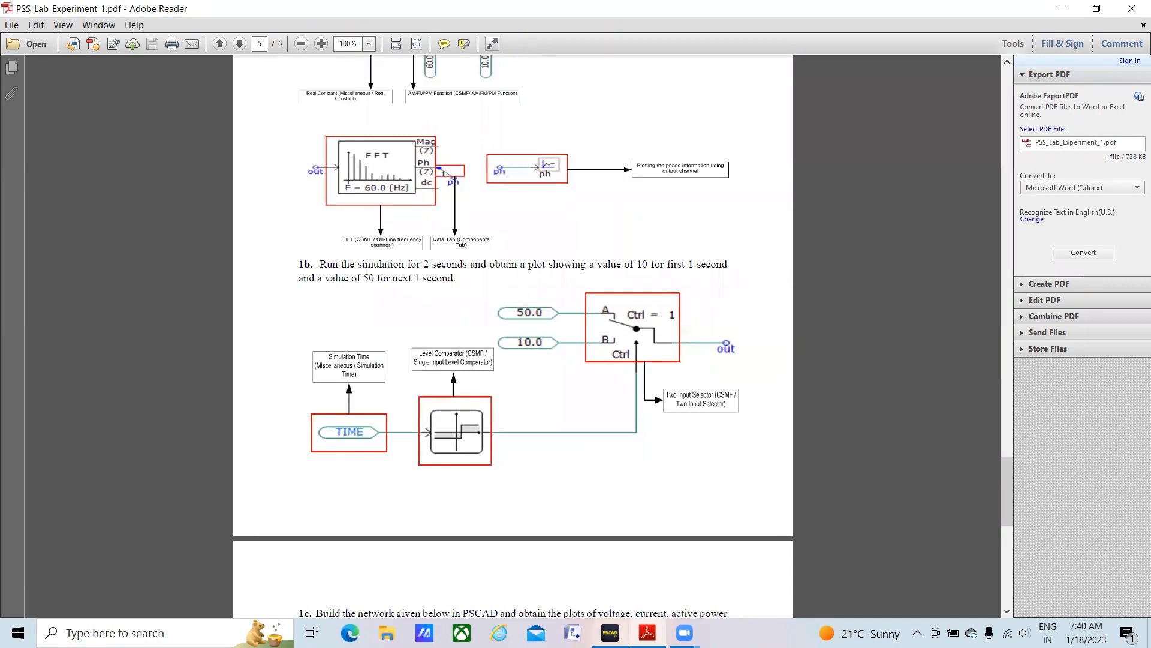
- Return to PSCAD, open Expt1b, and view the parameters of the Single Input Level Comparator and the Two Input Selector
mouse_move(610, 633)
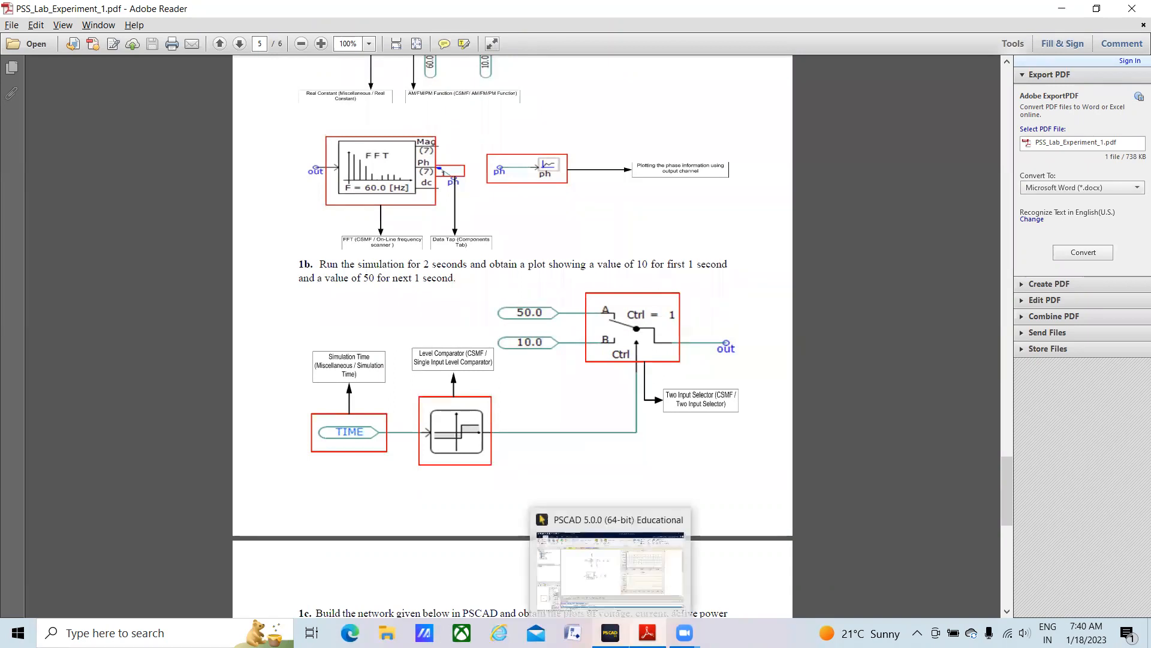
click(597, 589)
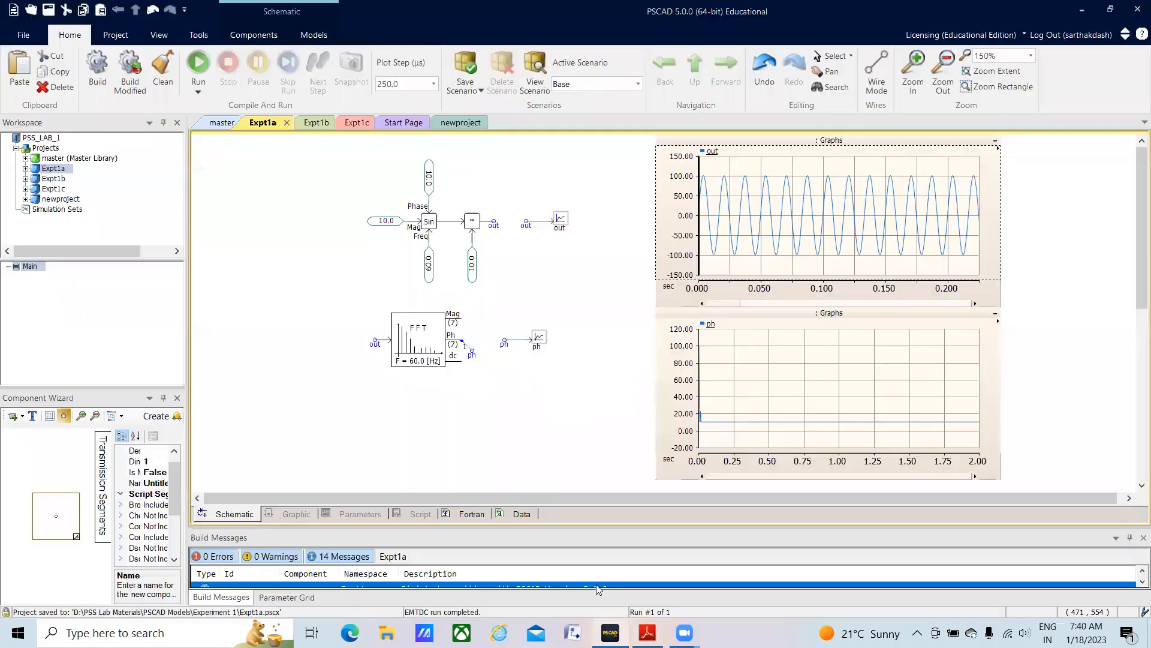
double_click(54, 179)
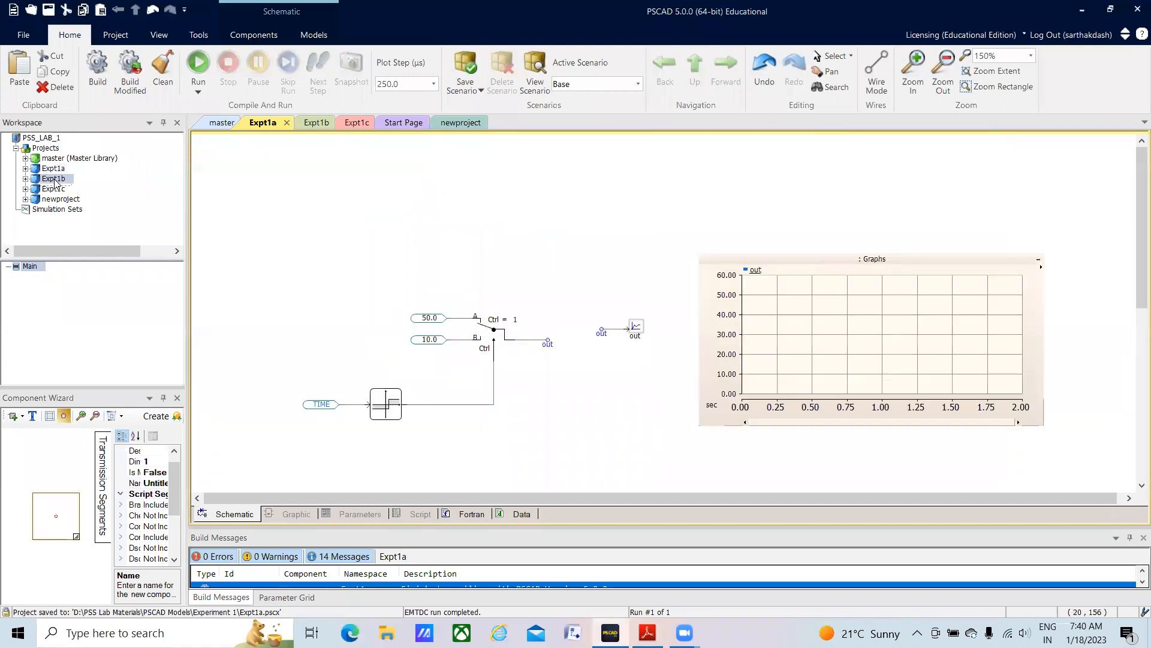
click(322, 405)
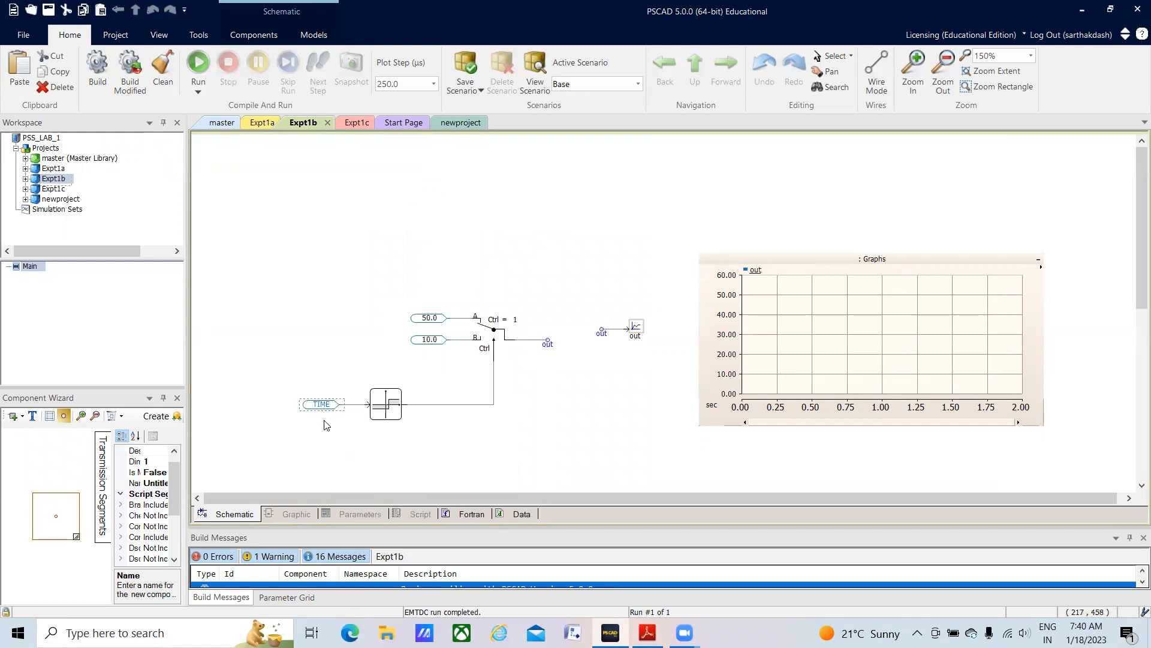
double_click(390, 414)
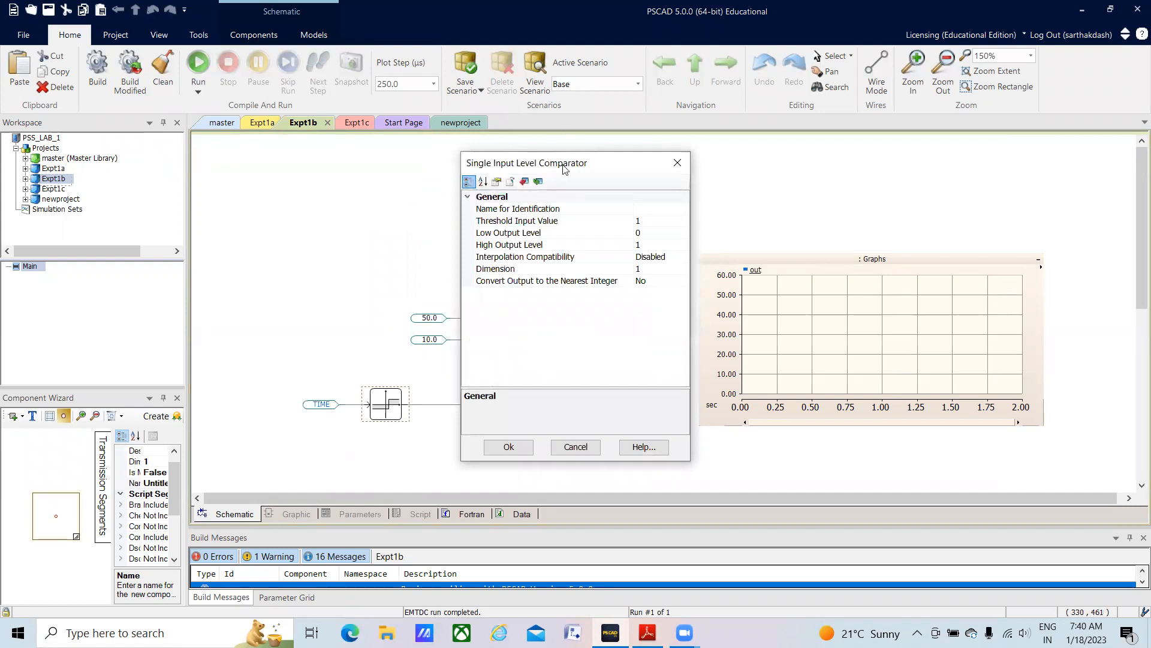
click(670, 167)
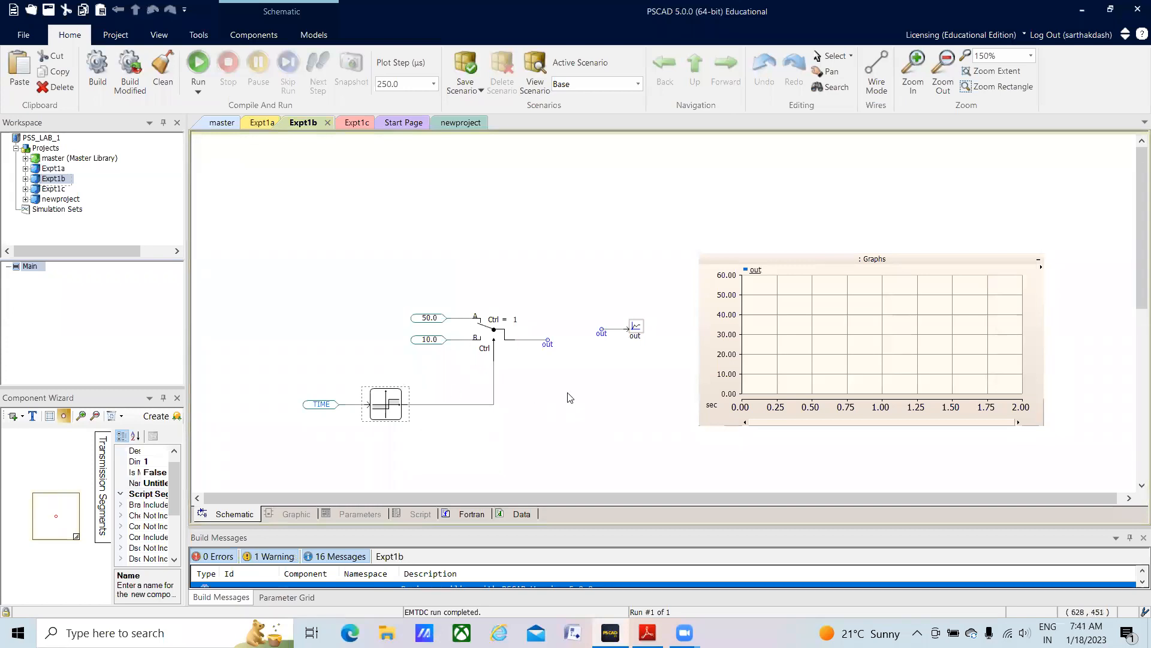
double_click(500, 329)
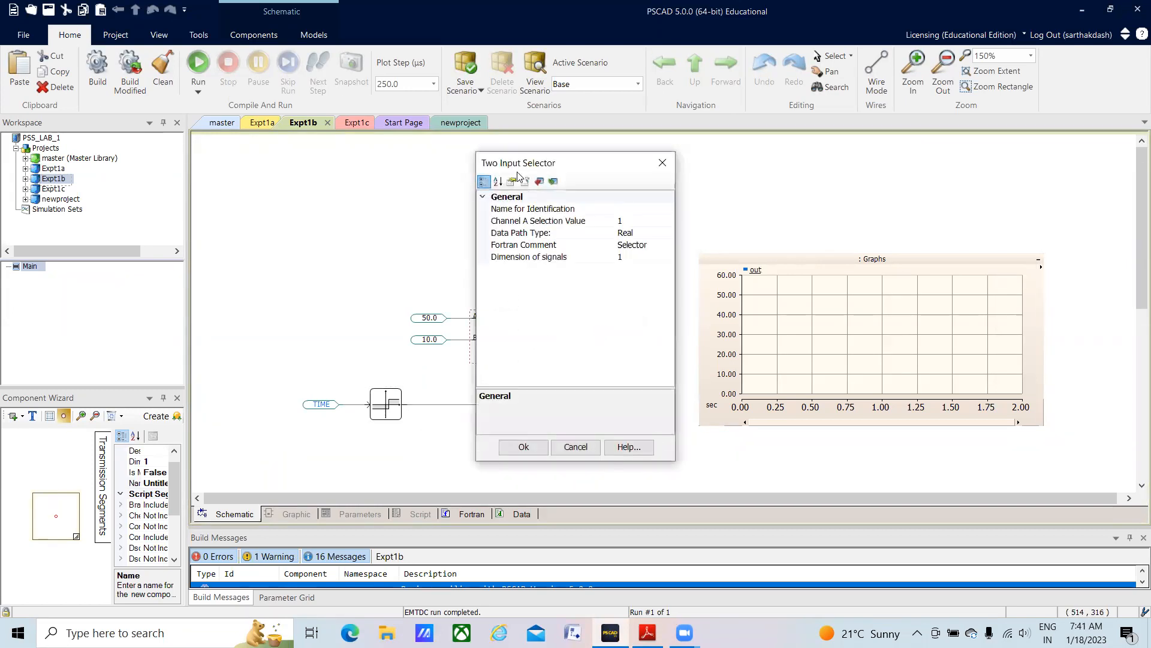
click(662, 163)
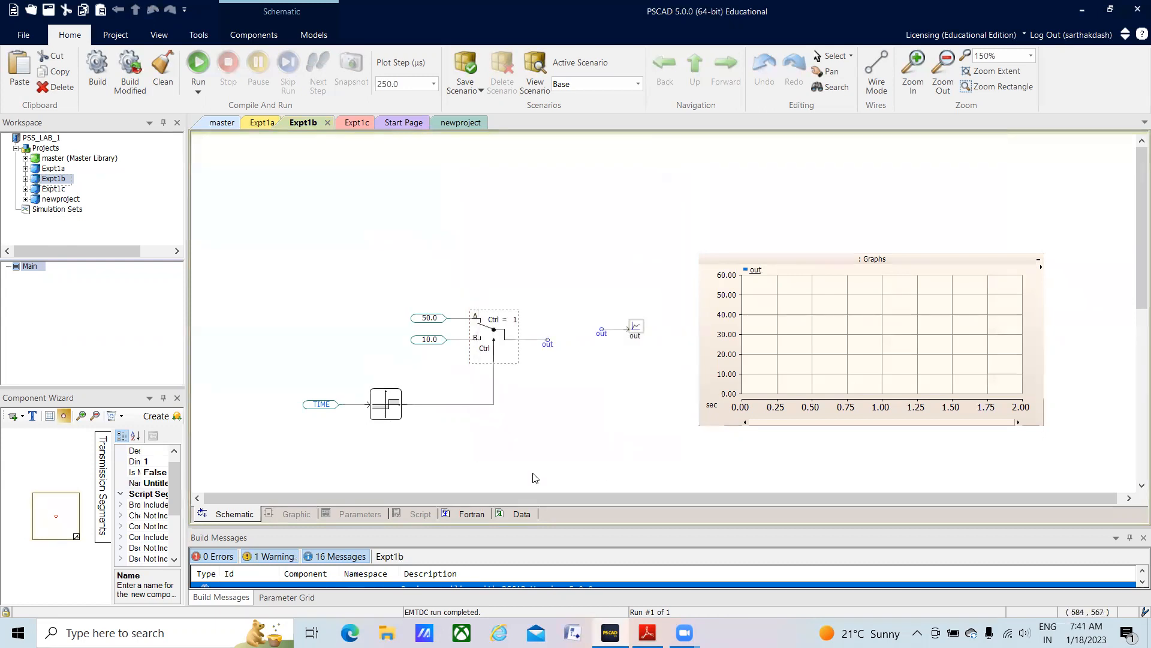
- Recheck the level comparator's threshold and output levels without changes, and run the Expt1b simulation
double_click(383, 413)
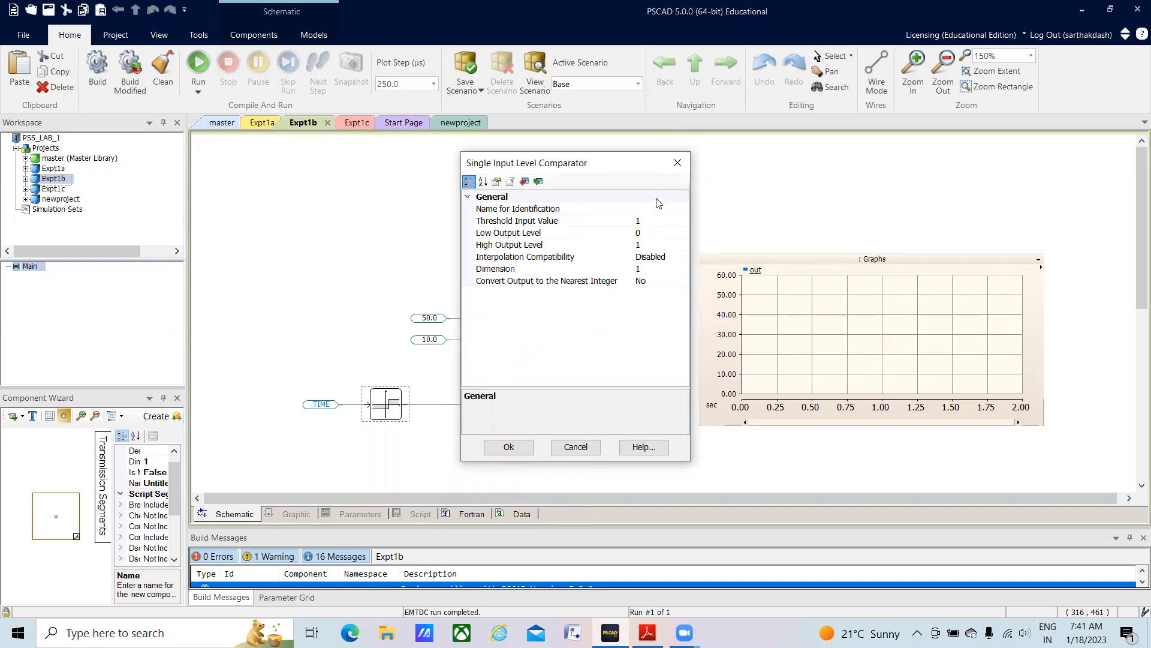
click(677, 163)
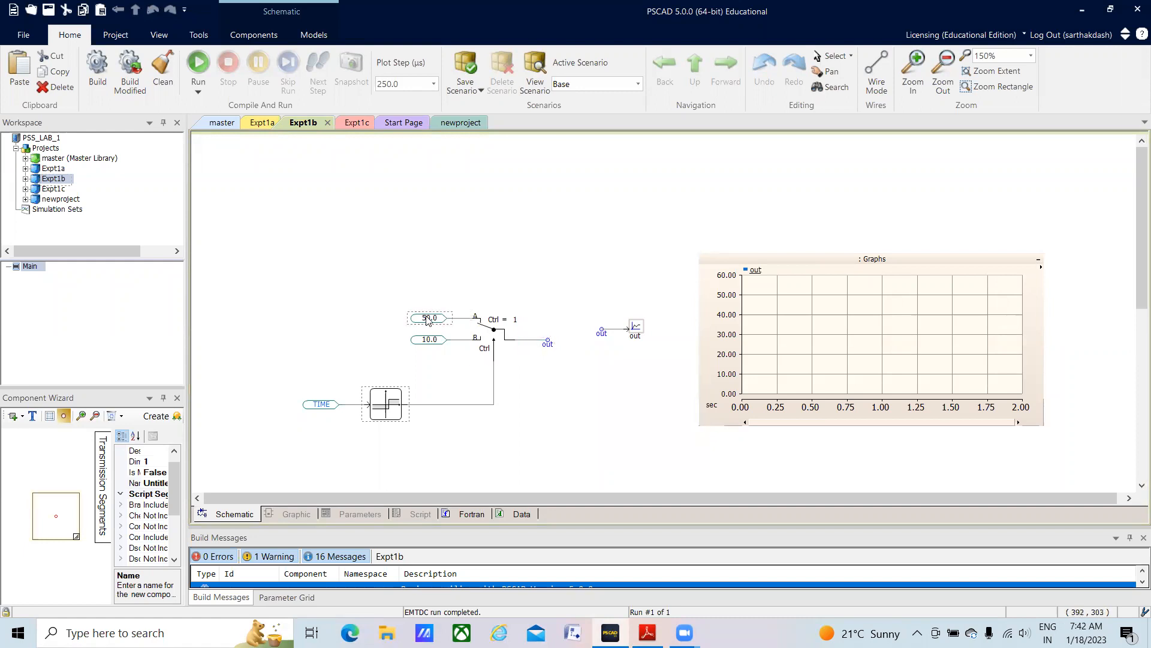
key(F5)
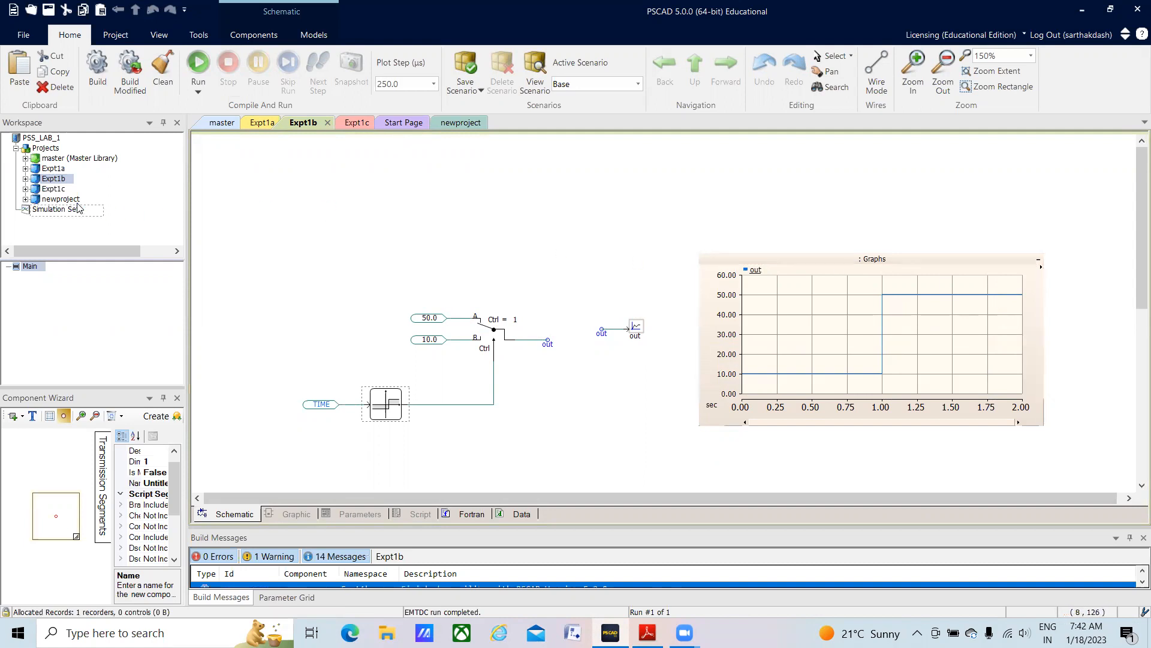
- Open Expt1c, read the Experiment 1c task and network diagram in the lab PDF, and return to PSCAD
double_click(56, 189)
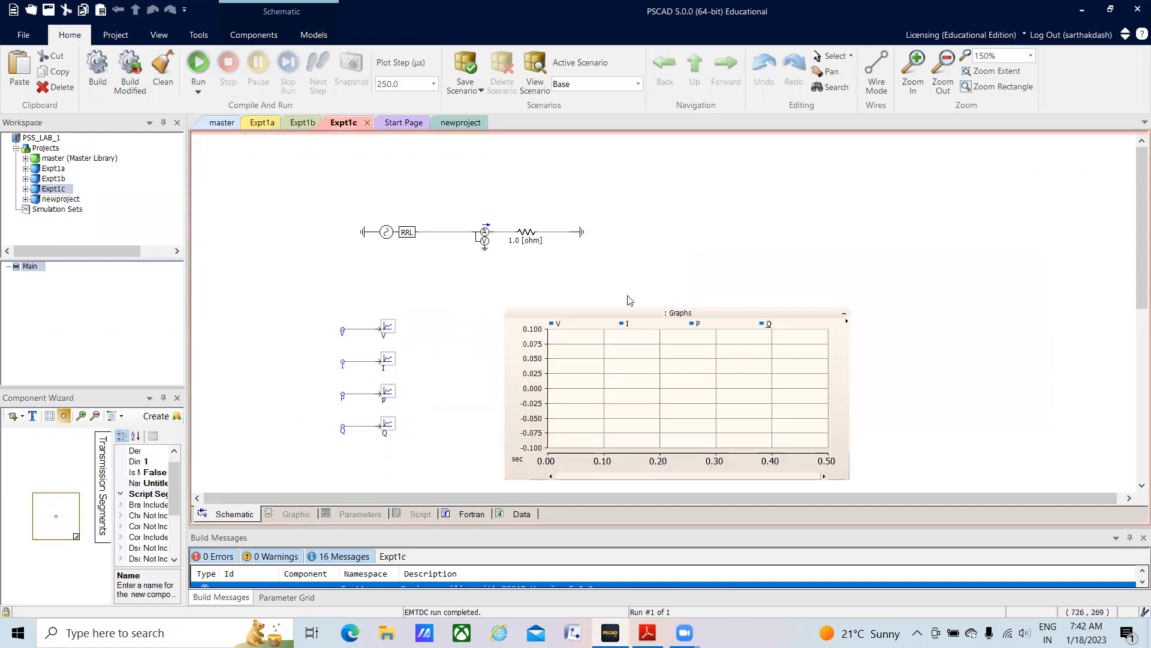
click(647, 633)
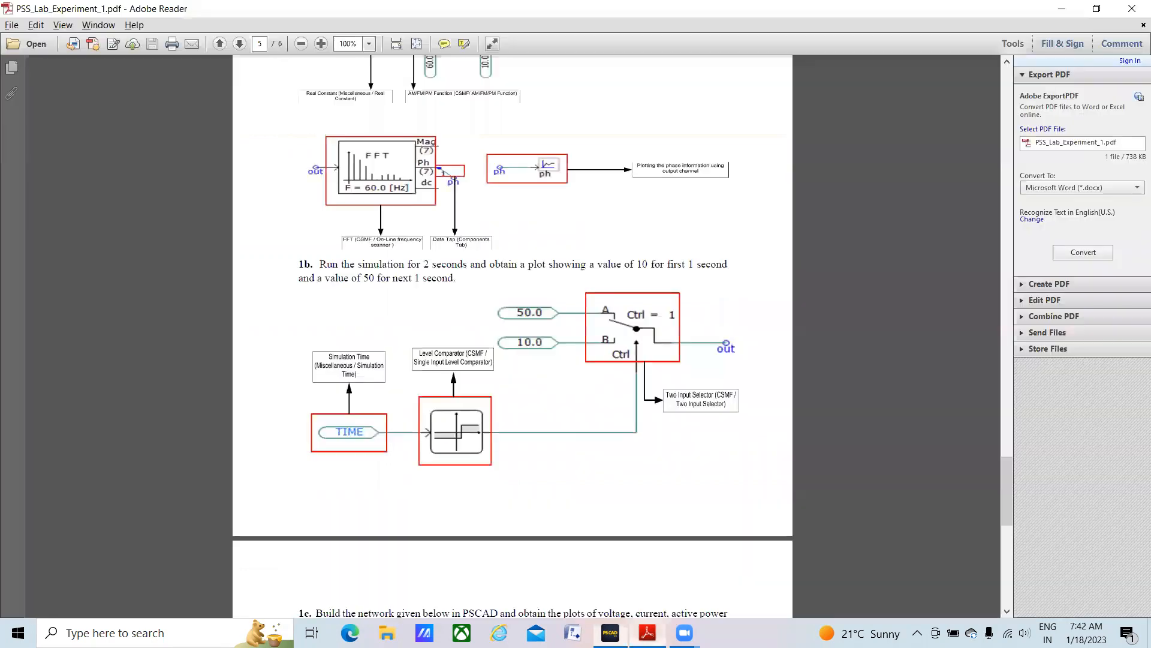
scroll(453, 449, down, 5)
scroll(406, 333, down, 10)
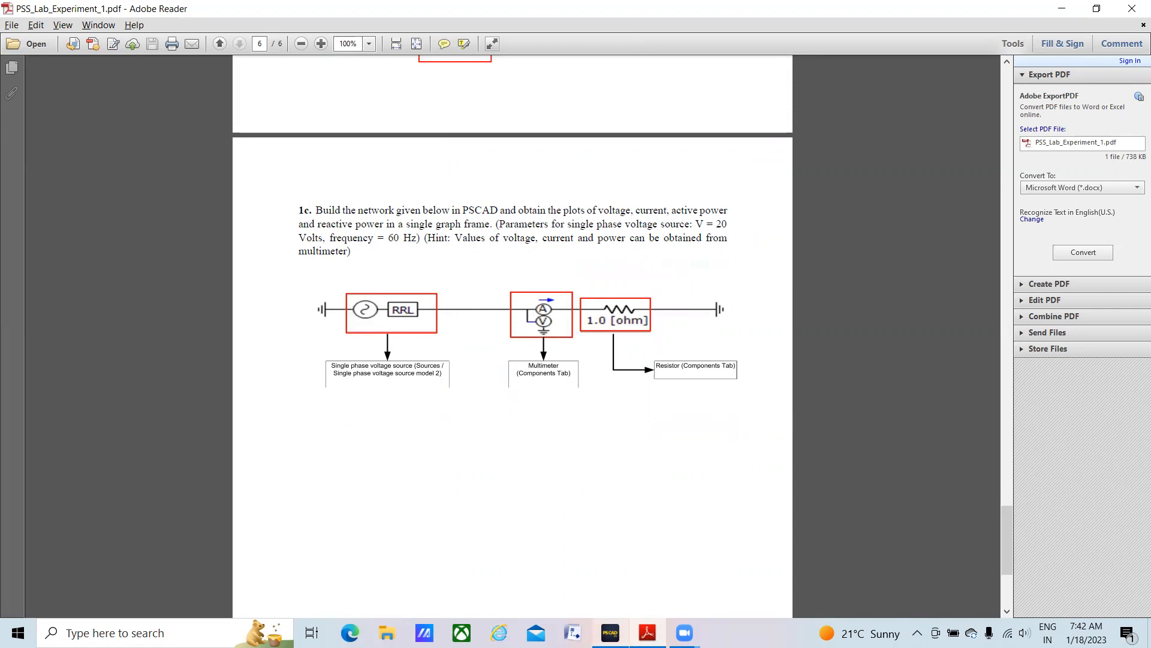
click(610, 633)
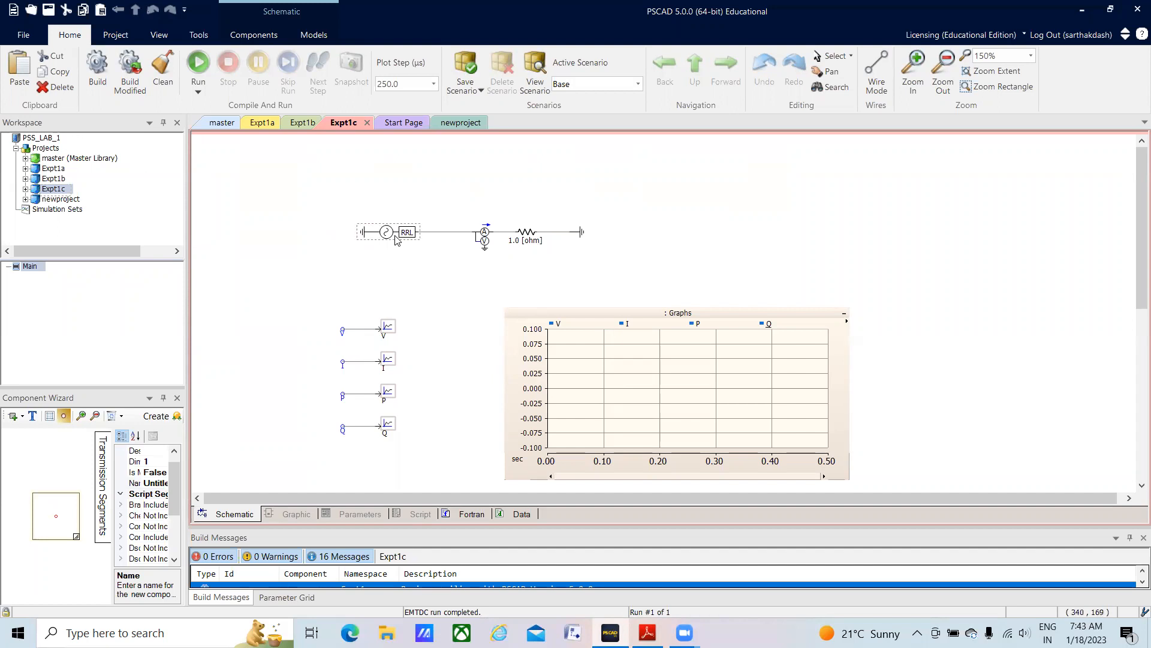
- Delete the wire between the single-phase voltage source and the multimeter, and redraw it in Wire Mode
mouse_move(395, 242)
click(442, 236)
key(Delete)
click(882, 90)
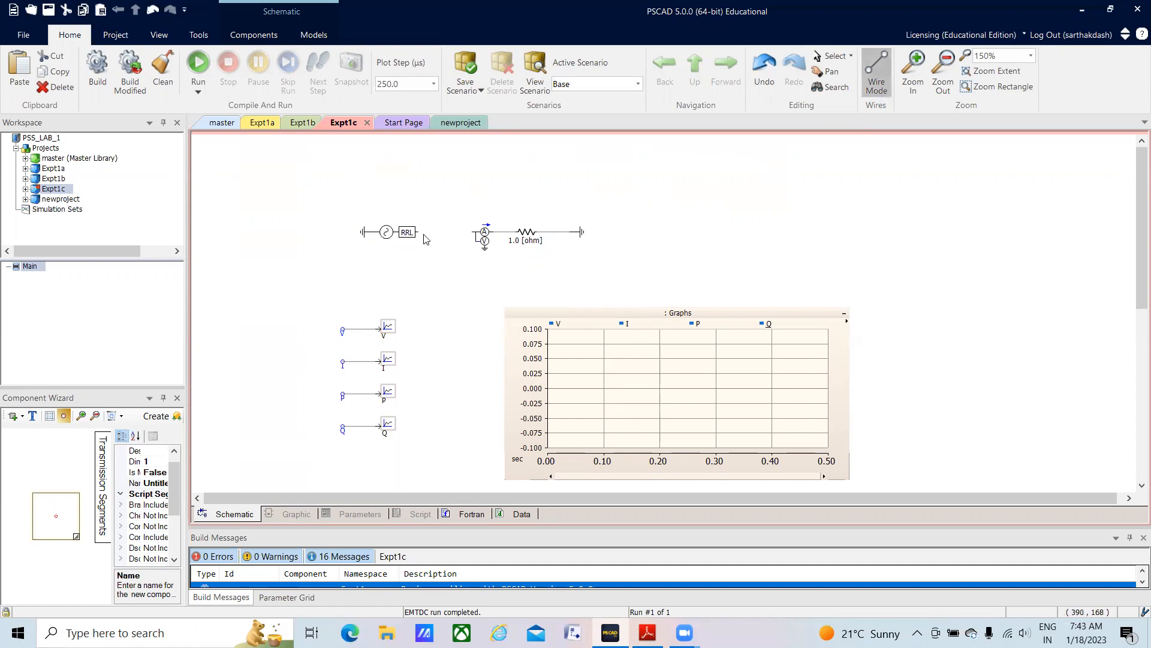
click(418, 232)
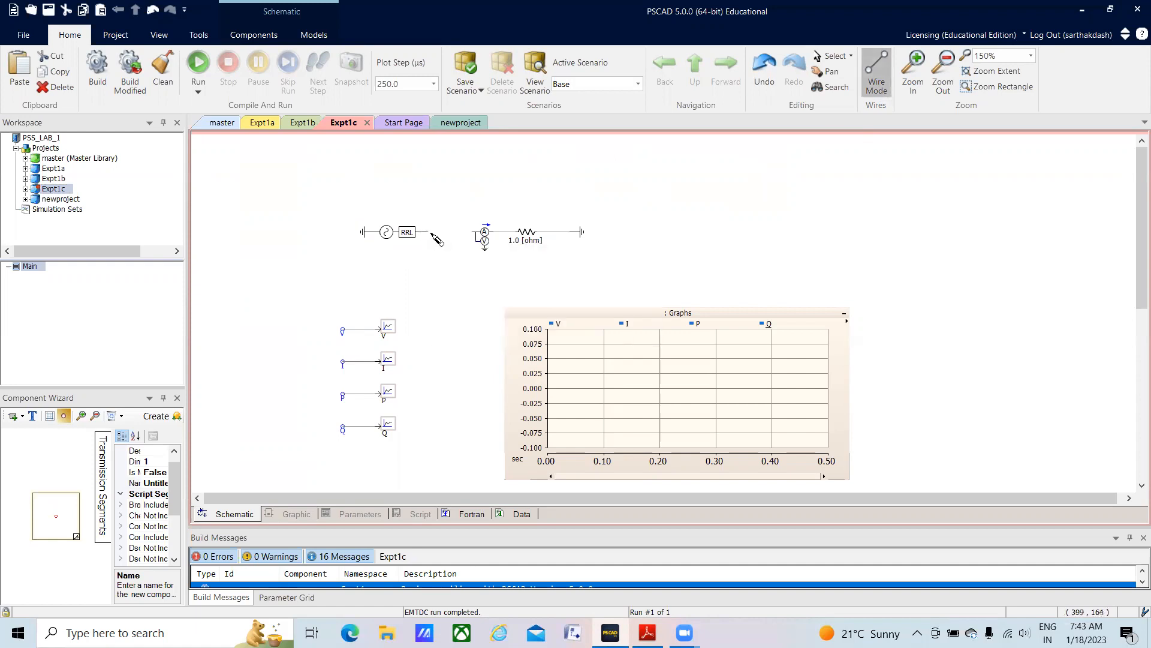
click(473, 232)
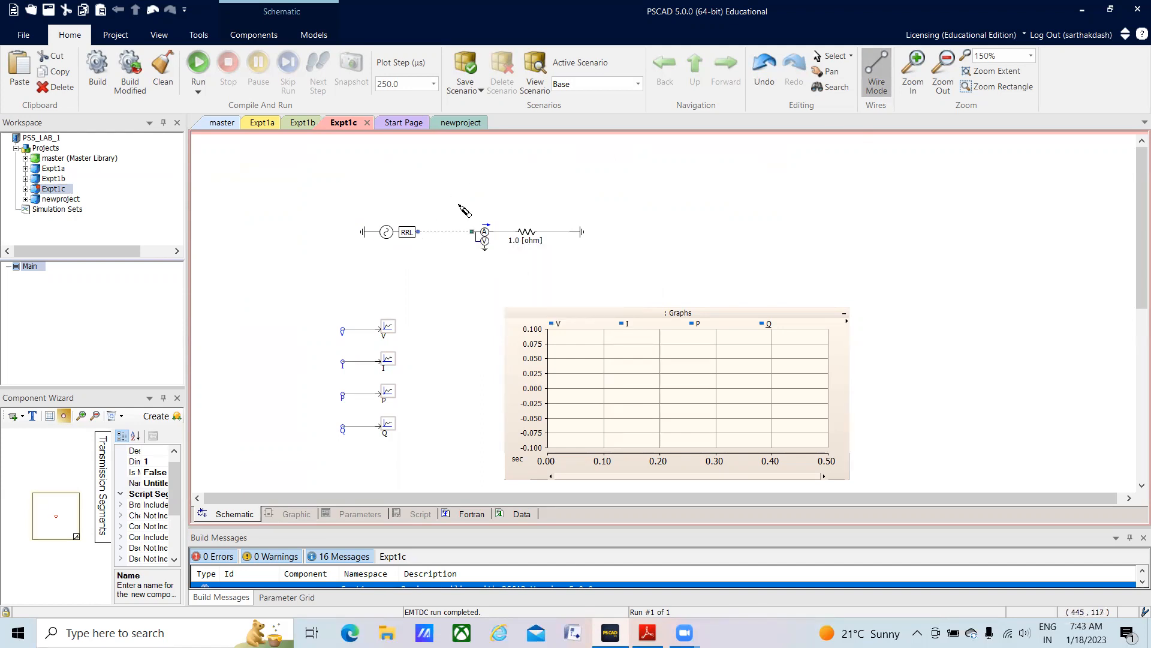
key(Escape)
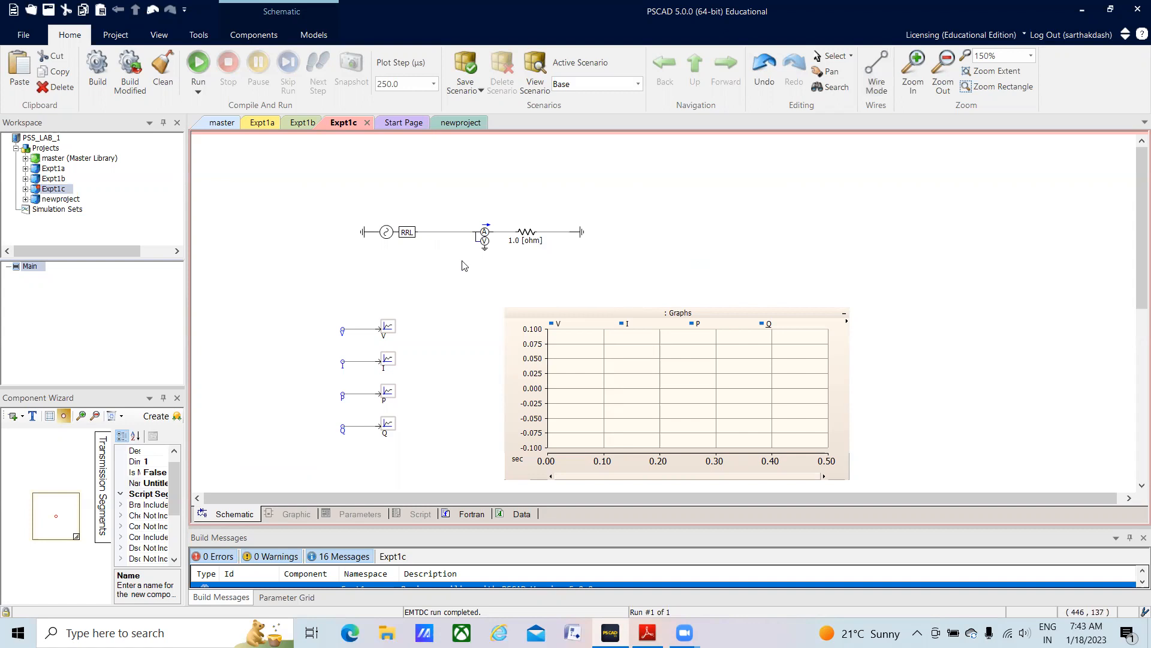
click(450, 233)
click(452, 252)
- Review the single-phase voltage source's signal parameters and impedance settings, and close them without changes
double_click(401, 239)
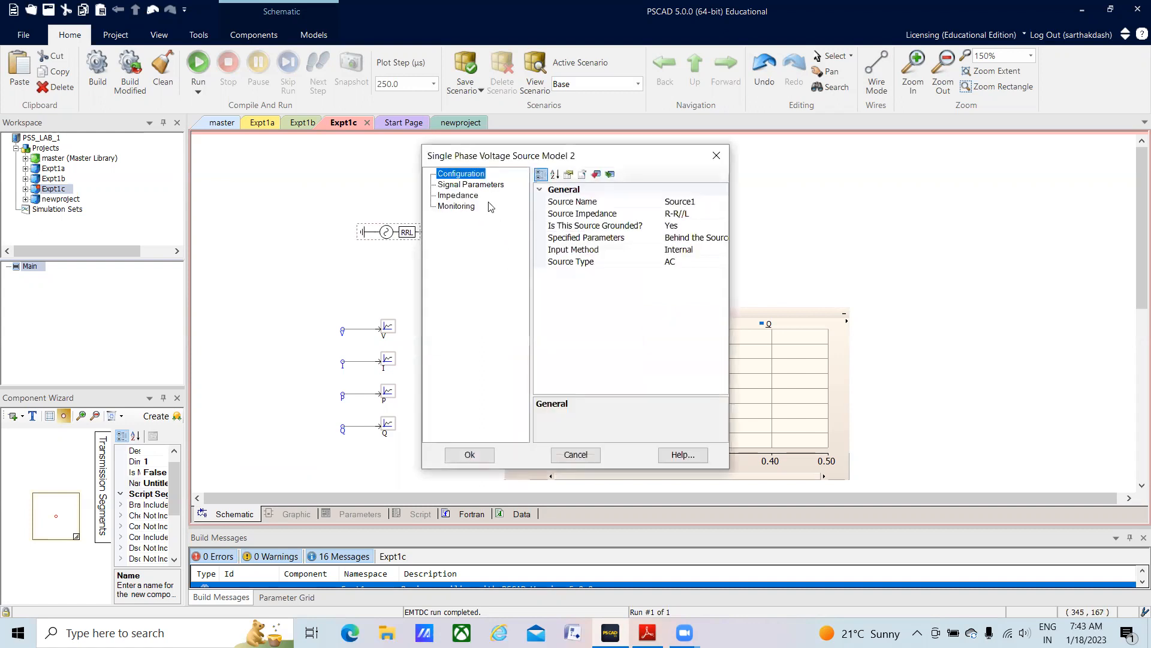
click(471, 185)
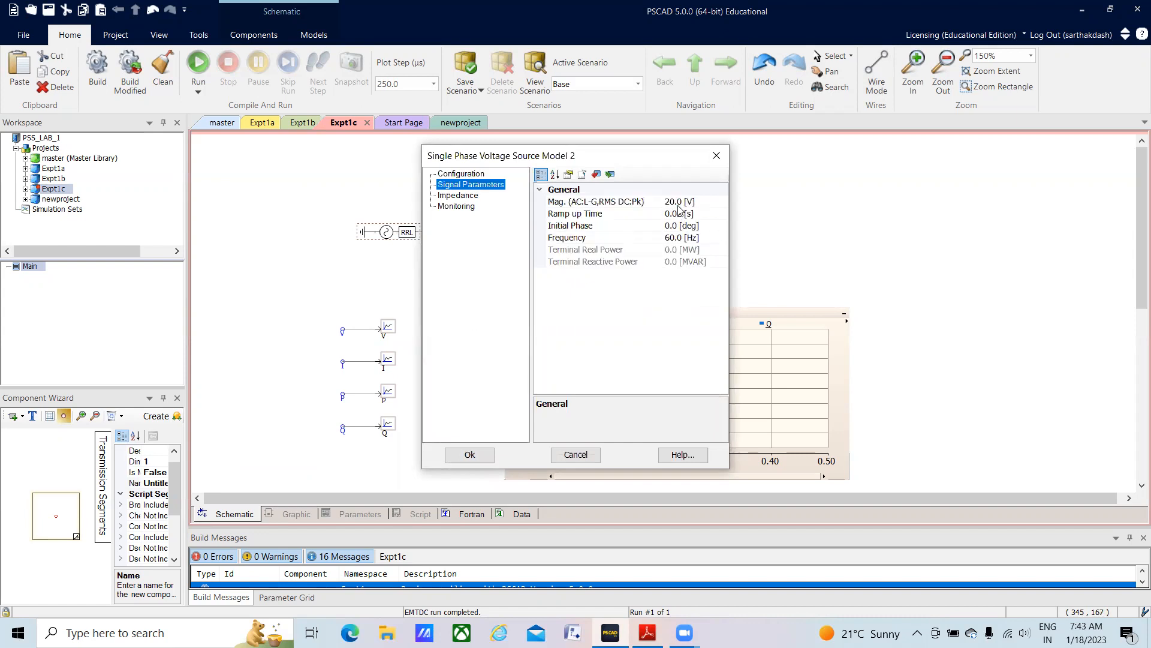
click(441, 196)
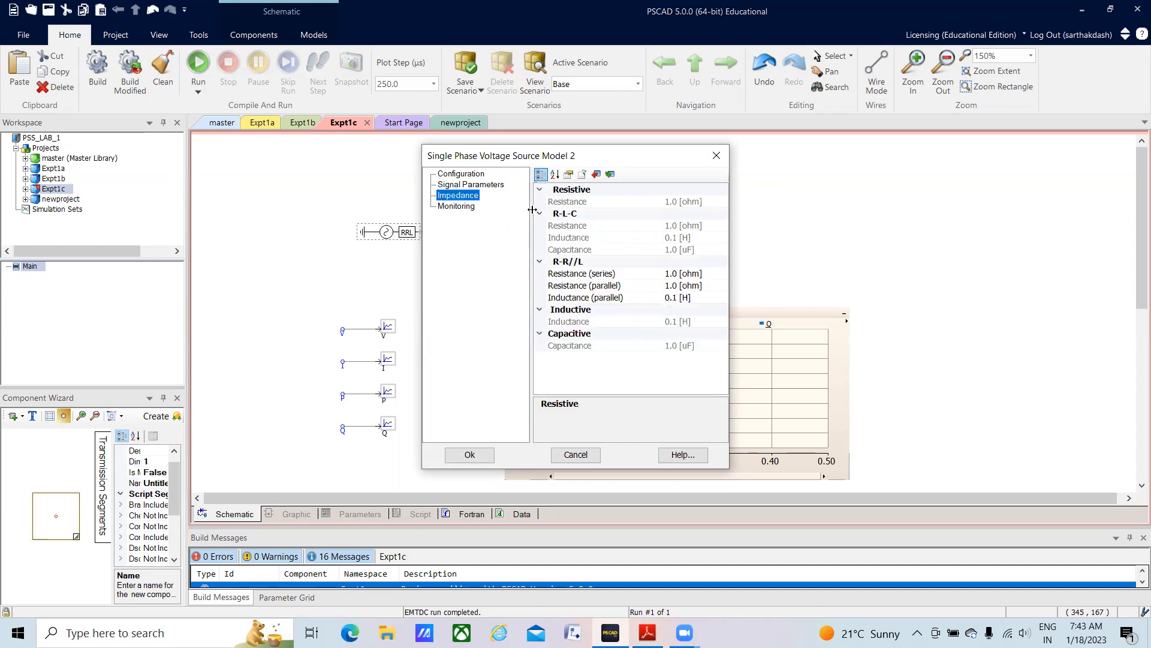
click(711, 159)
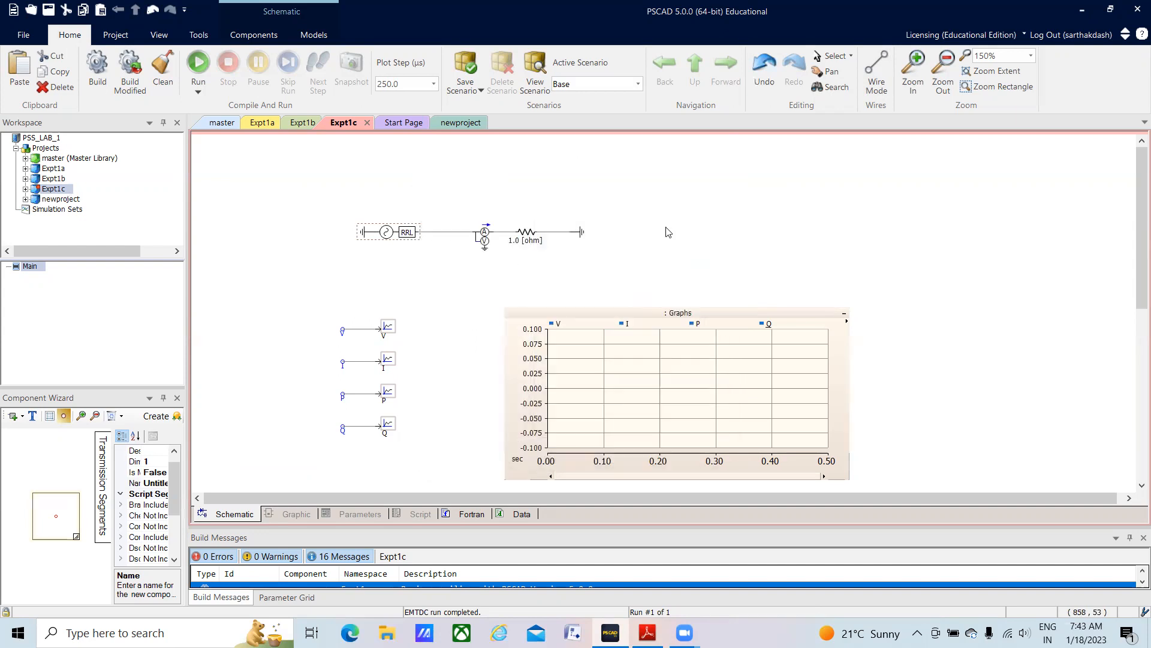
- Place an extra resistor above the multimeter in the Expt1c circuit and delete it
click(250, 33)
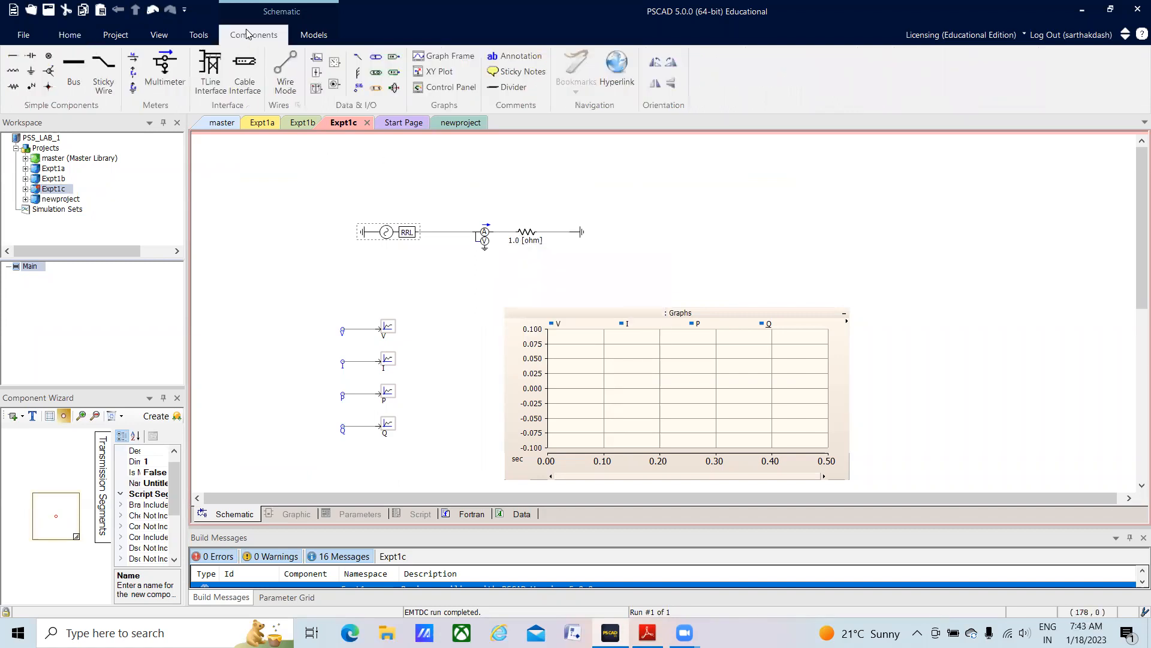
click(11, 86)
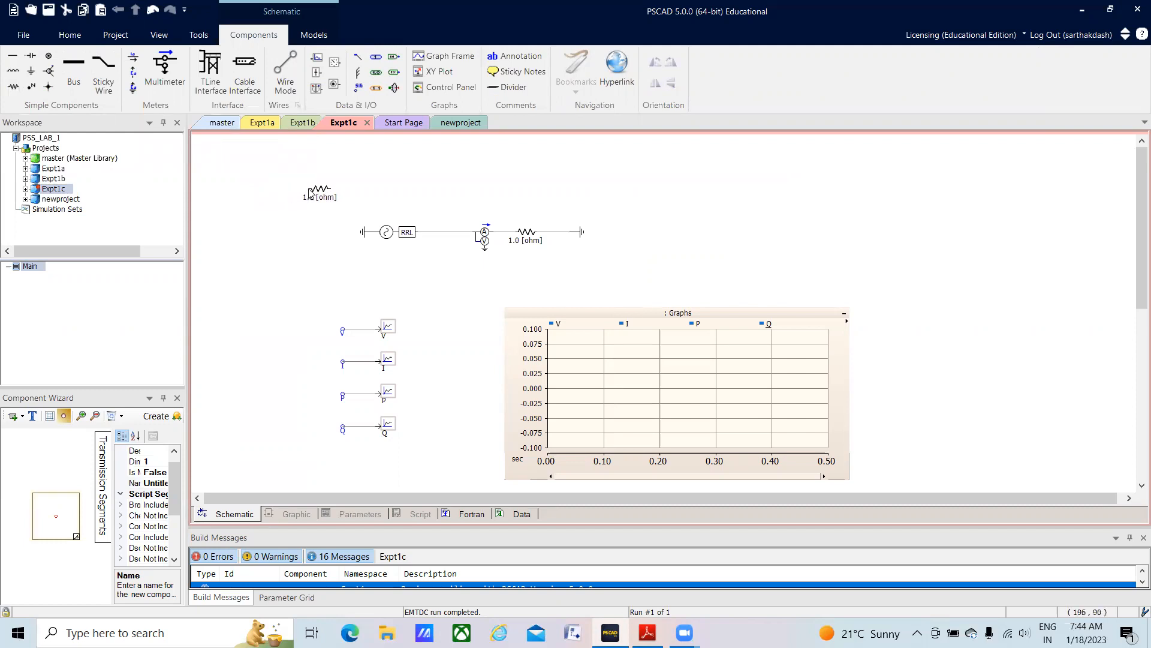
click(480, 195)
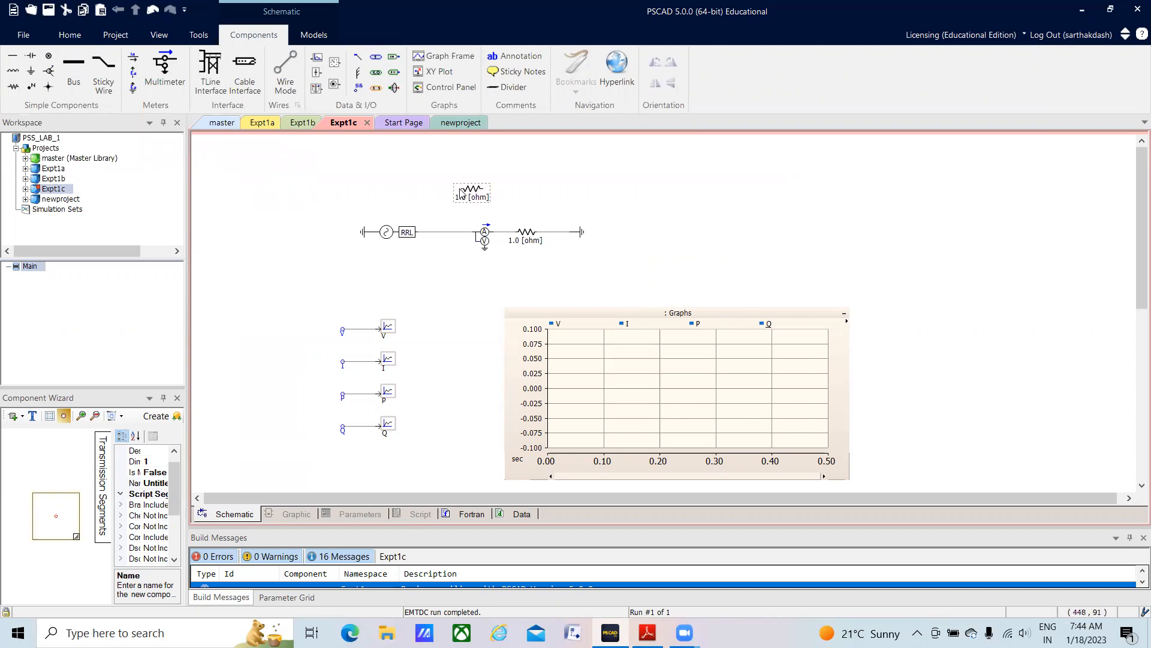
key(Delete)
click(486, 238)
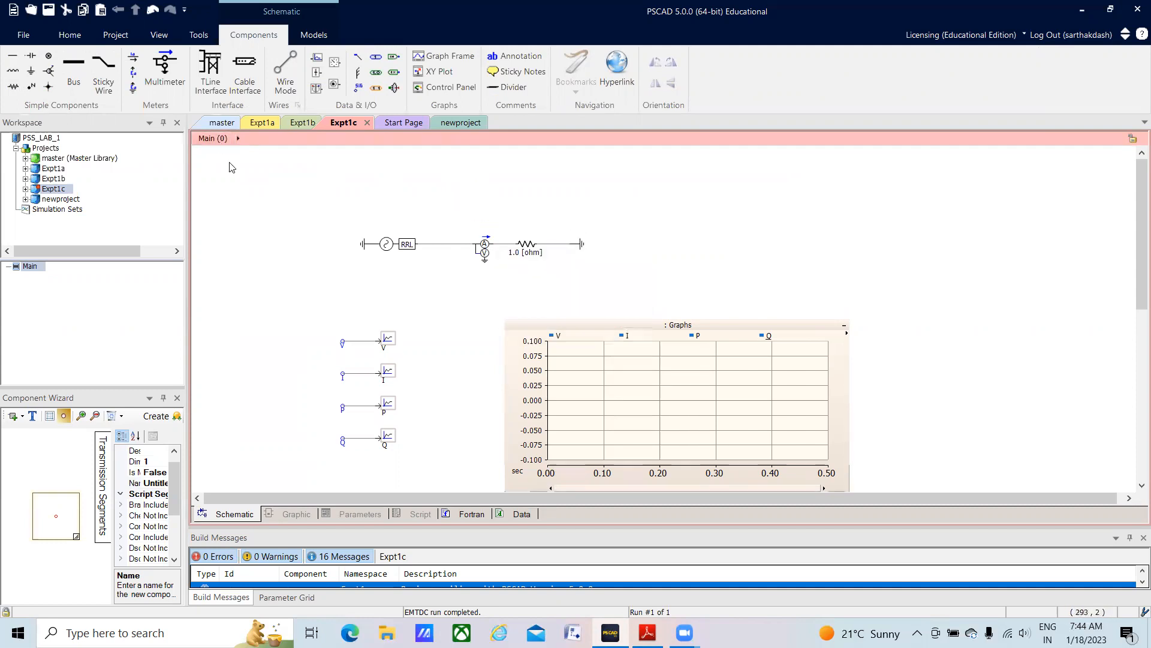
click(246, 174)
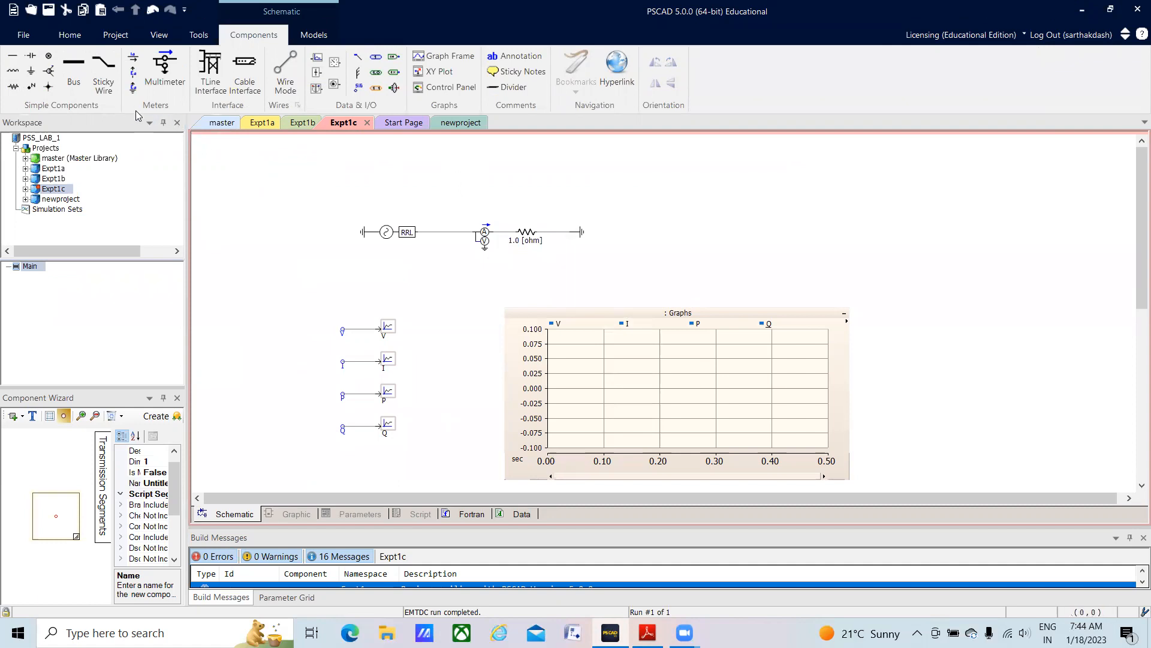
- Place an extra multimeter above the Expt1c circuit and delete it
click(167, 75)
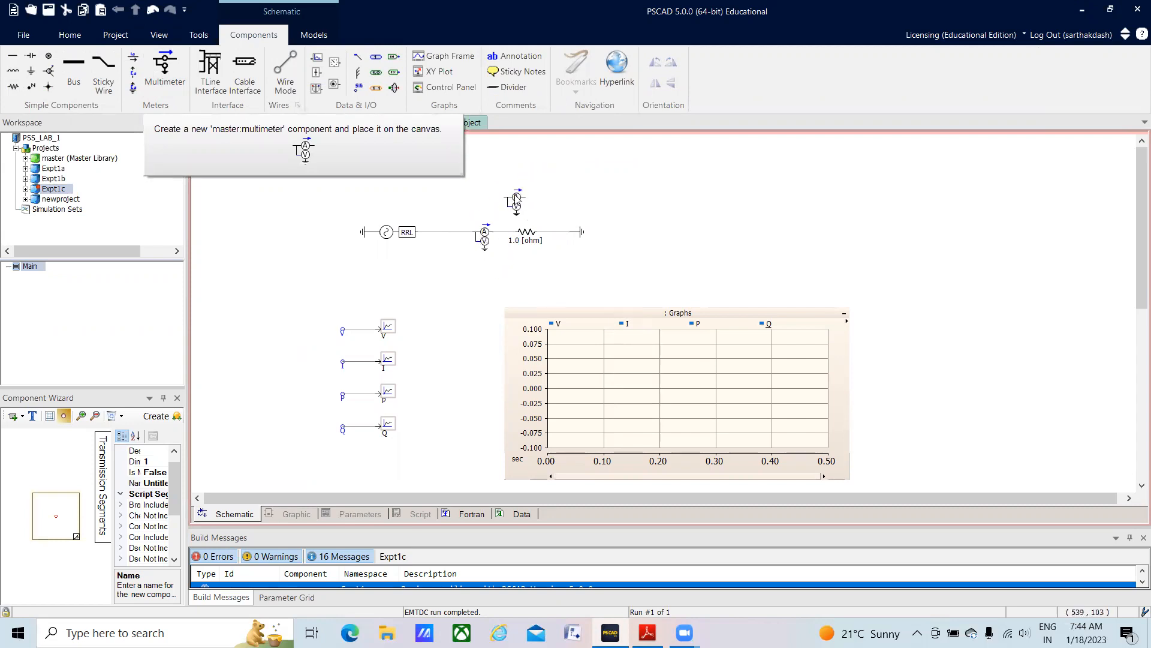
click(516, 196)
key(Delete)
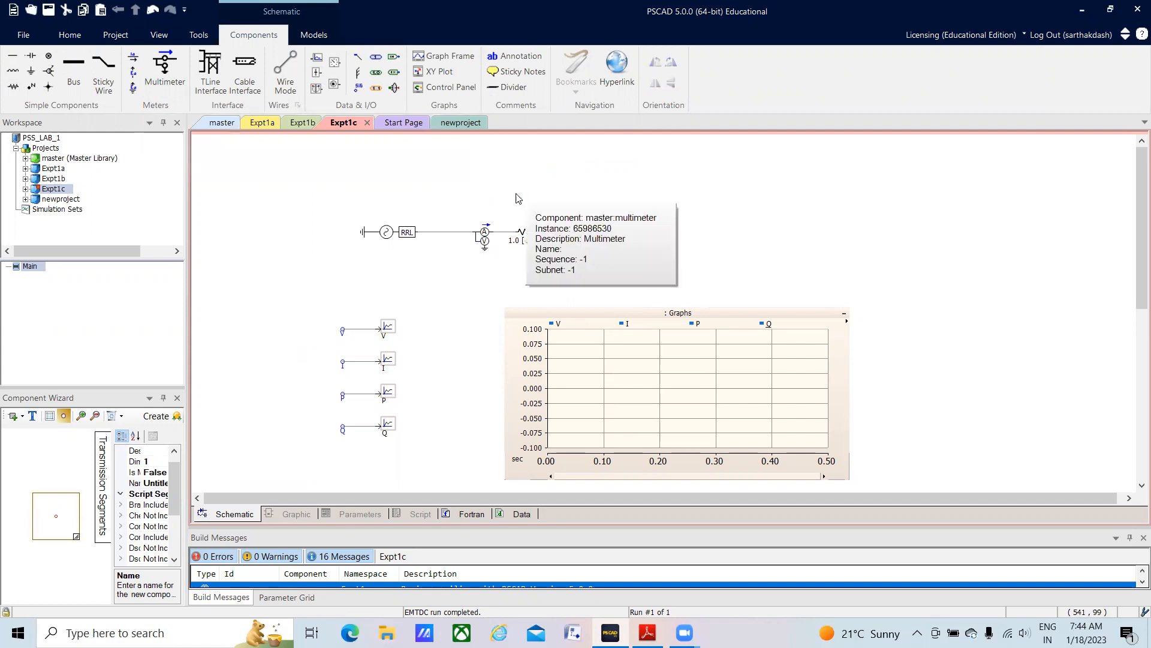
- Review the circuit multimeter's measurement configuration and signal names, and close them without changes
click(484, 251)
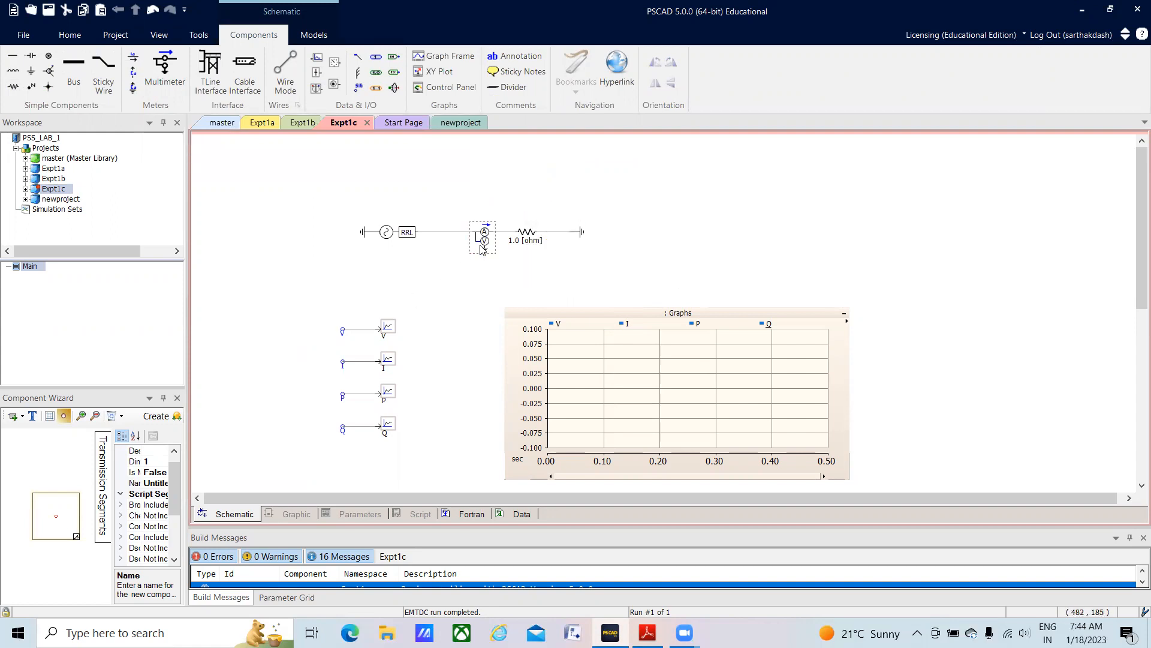
double_click(483, 249)
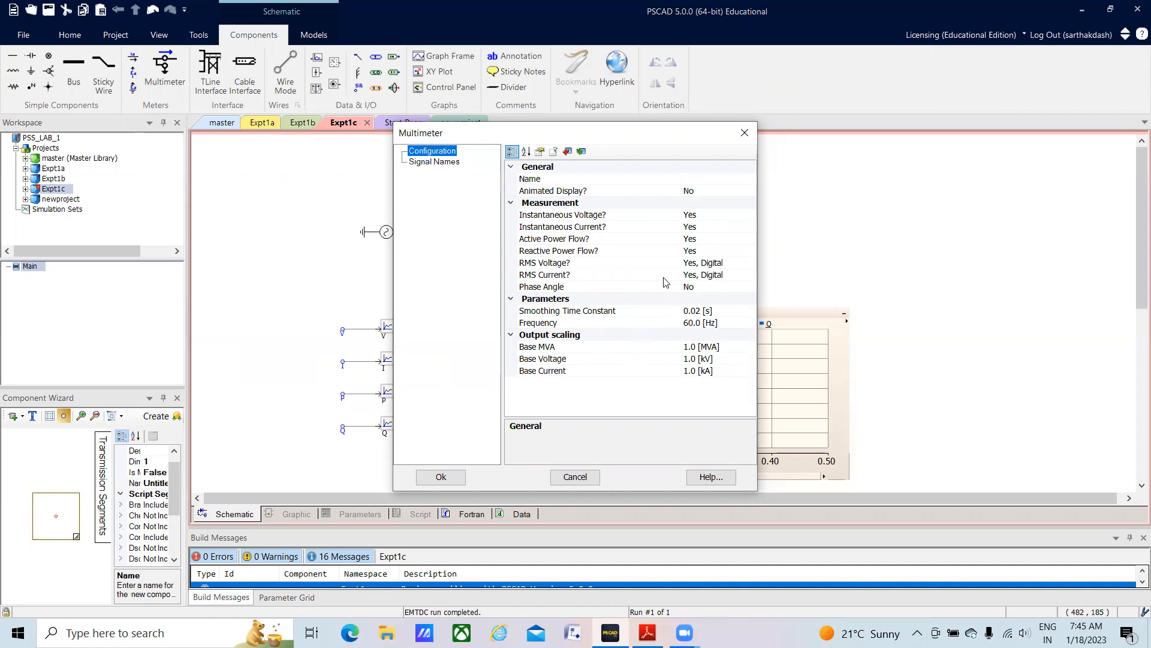
click(423, 164)
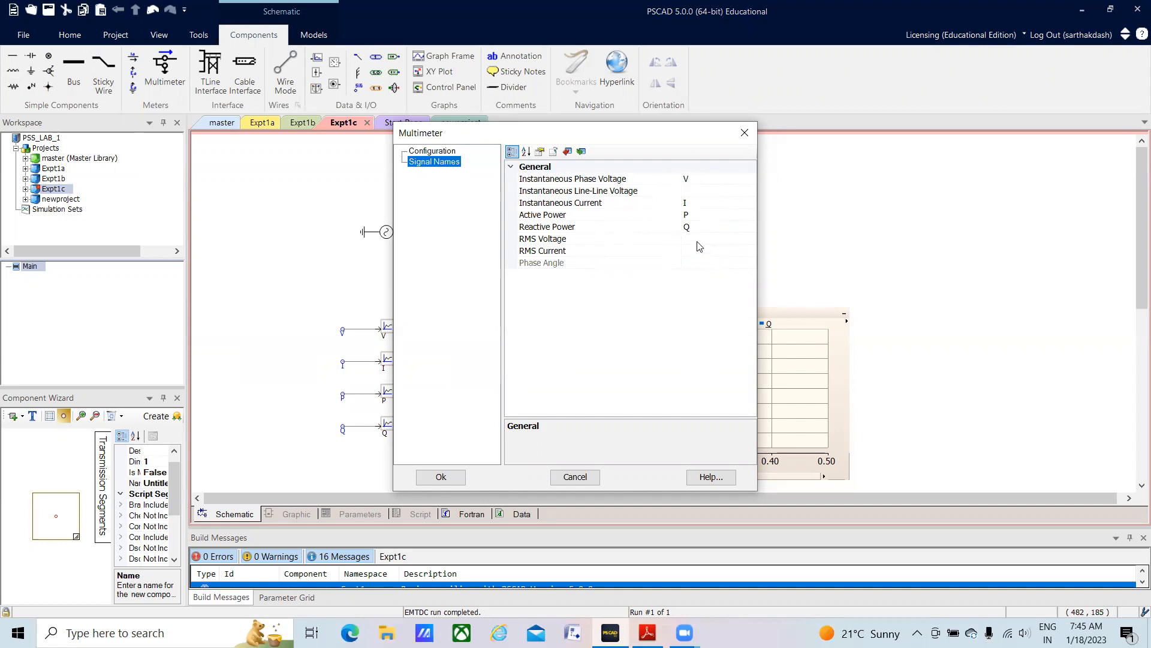
click(745, 134)
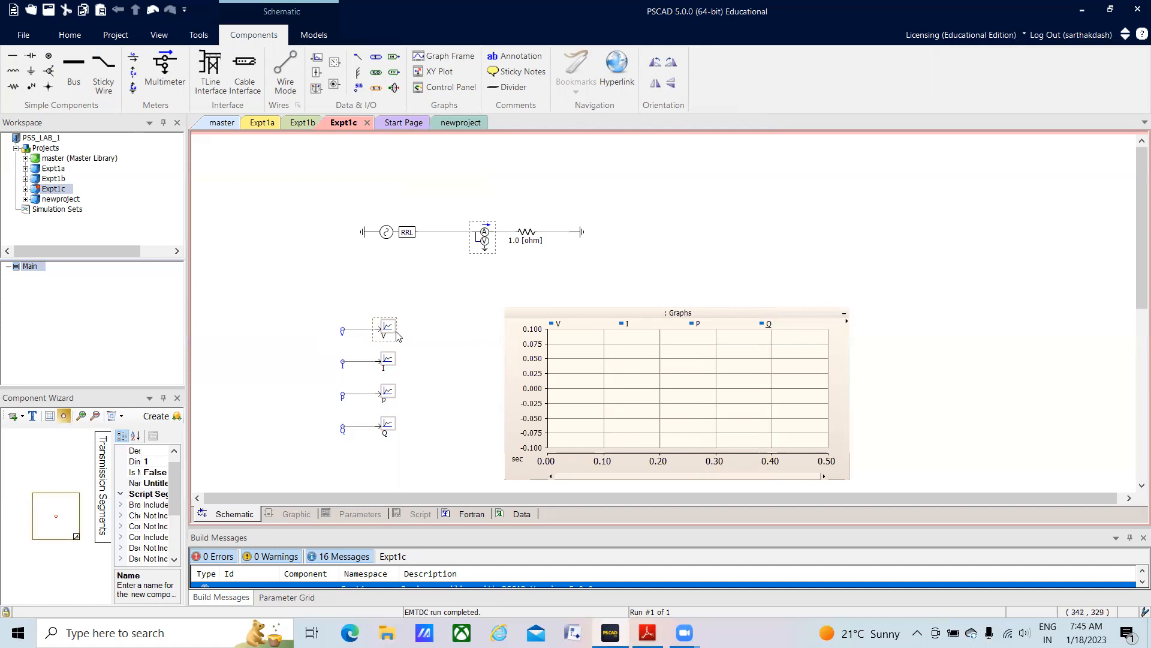
- Check the single graph frame requirement for Experiment 1c in the lab PDF and return to PSCAD
mouse_move(608, 396)
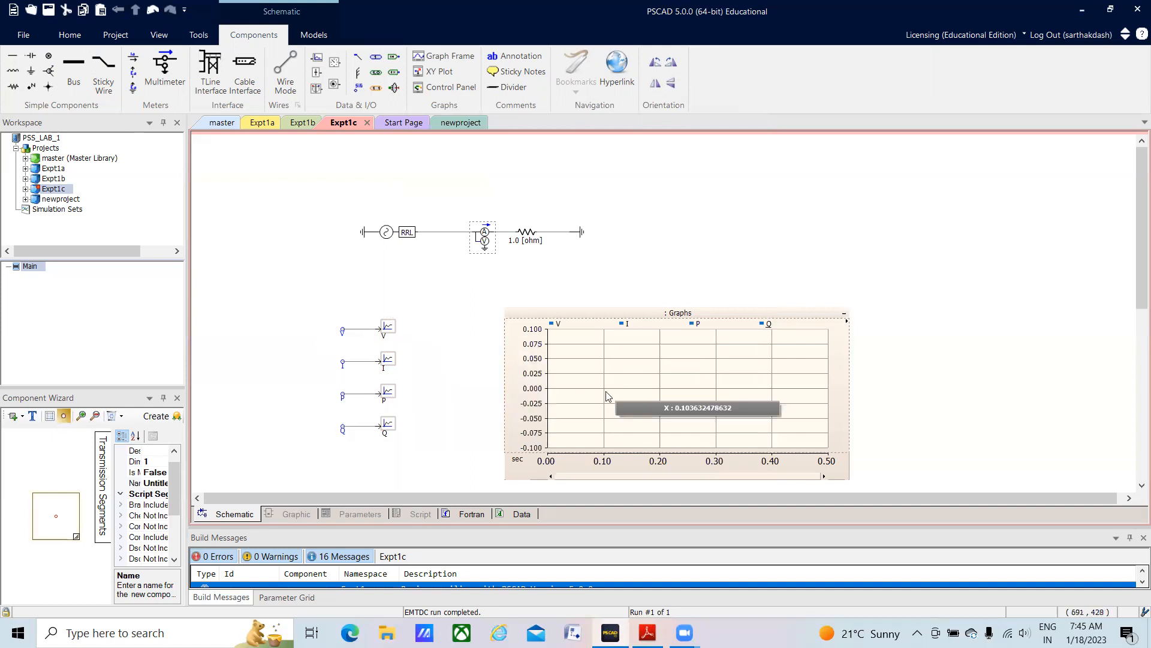
click(648, 632)
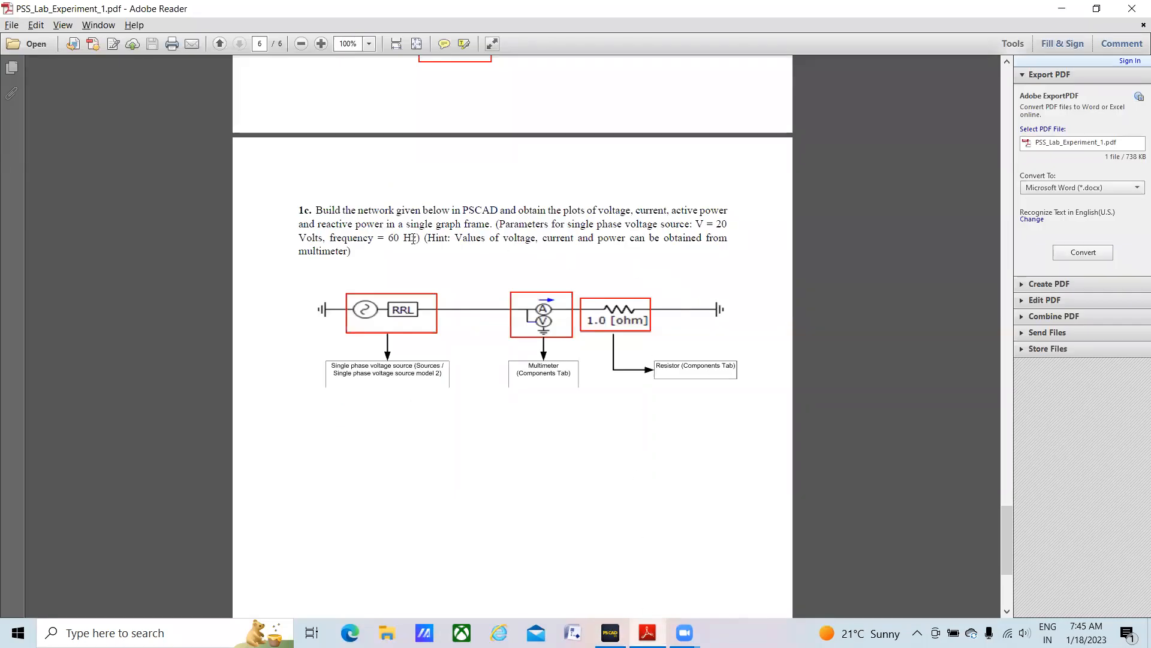
drag(396, 223, 473, 222)
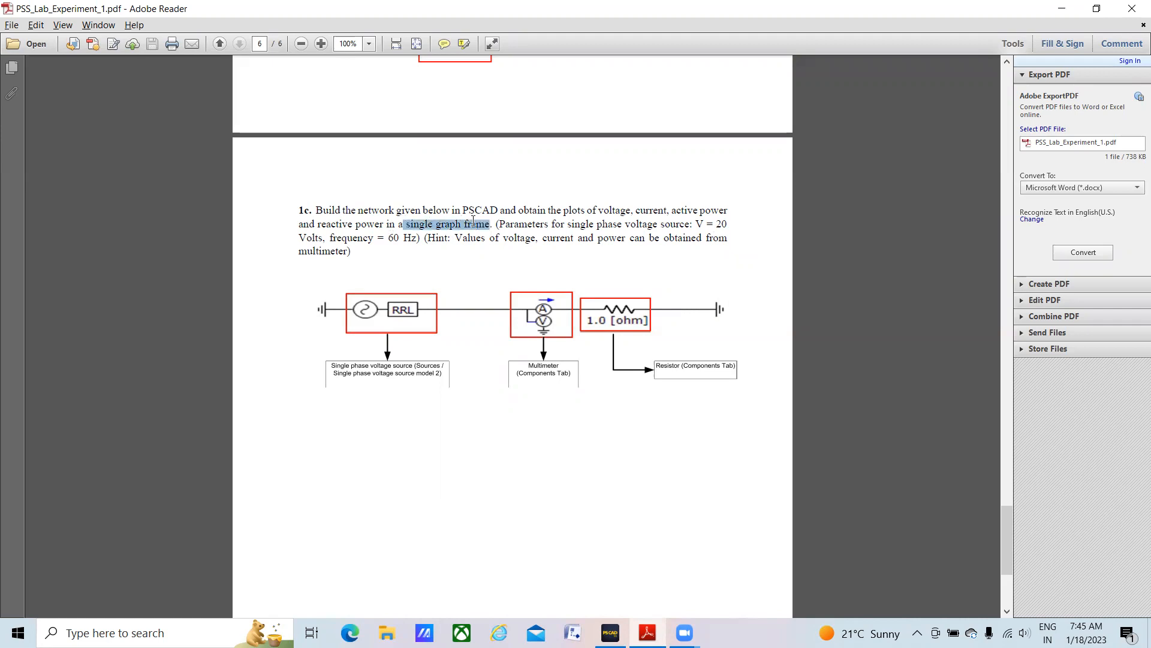
click(518, 270)
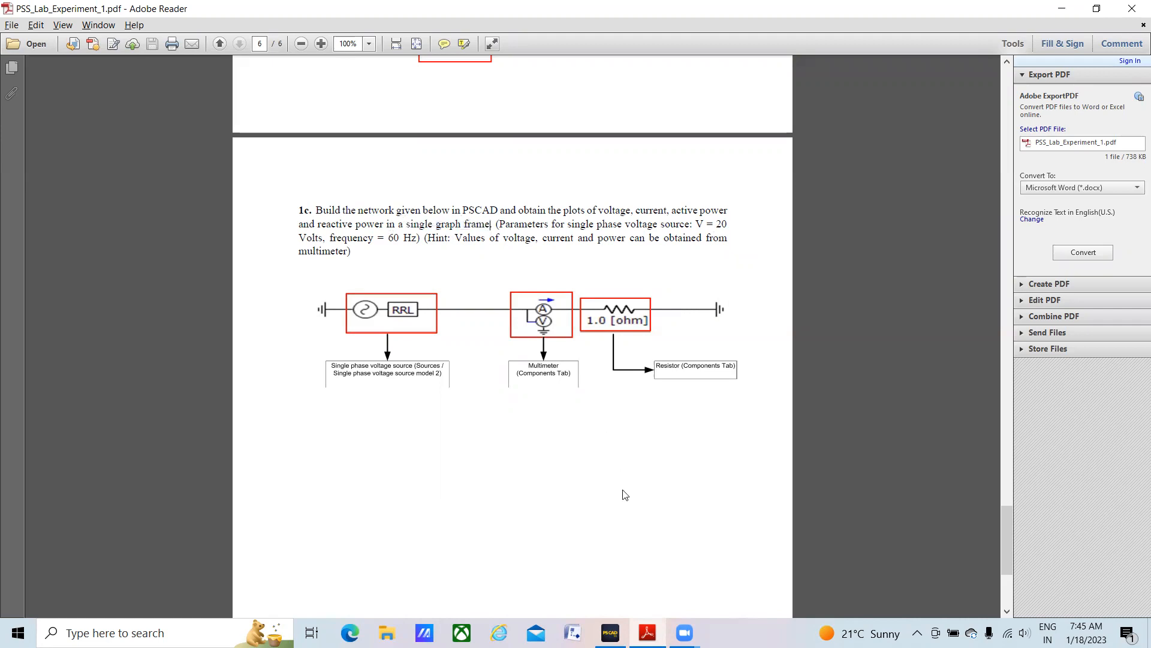
click(610, 633)
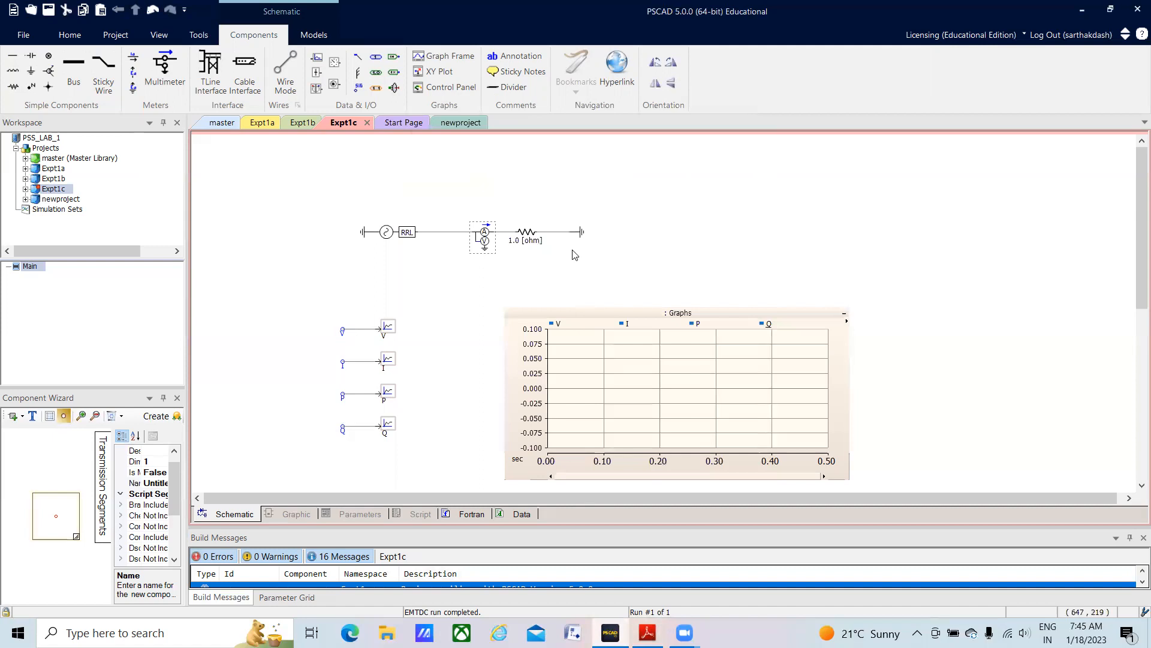
- Add a second graph frame above the existing graph and paste the V output channel into it as a graph
click(437, 57)
click(672, 136)
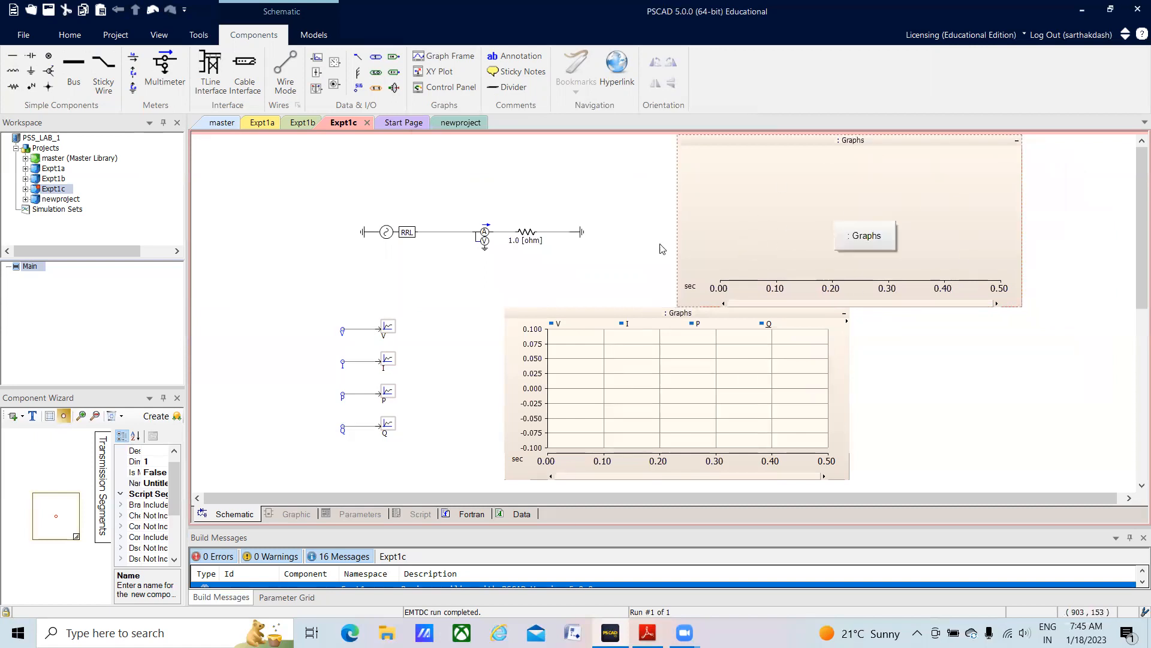
click(394, 326)
right_click(395, 326)
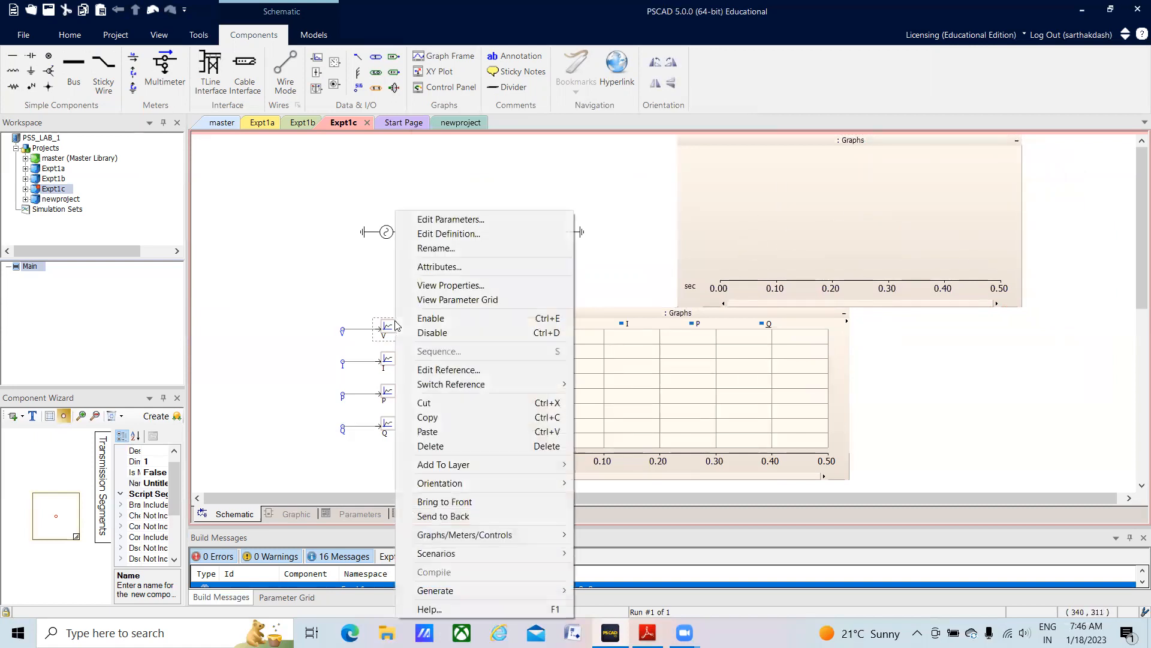
click(427, 417)
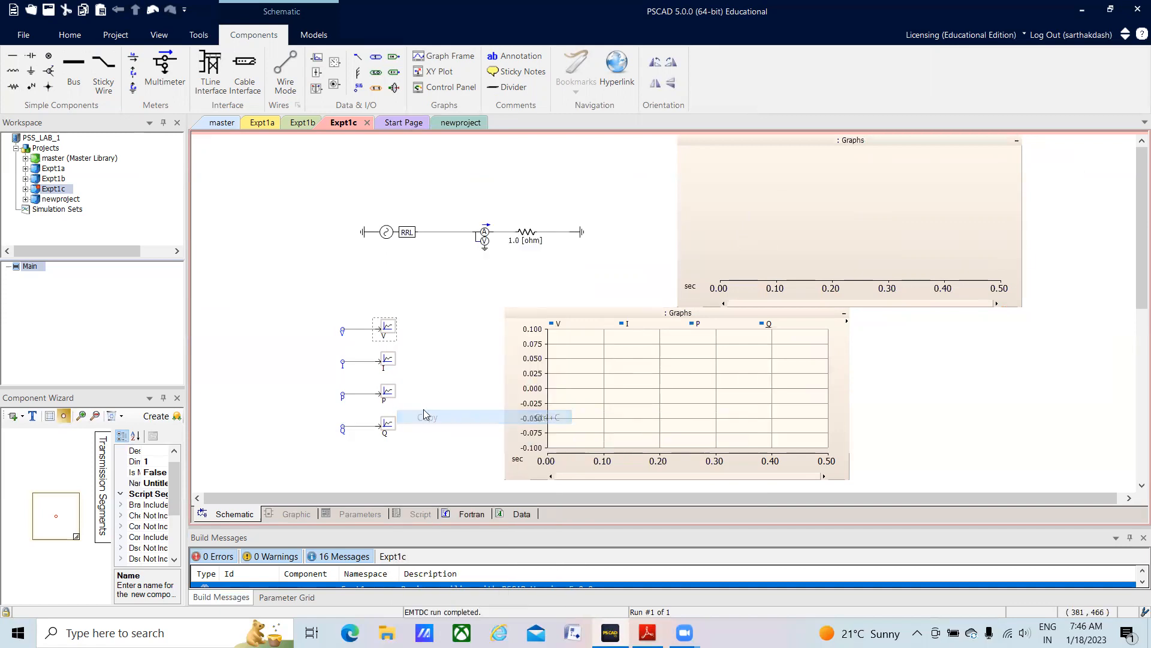
click(778, 199)
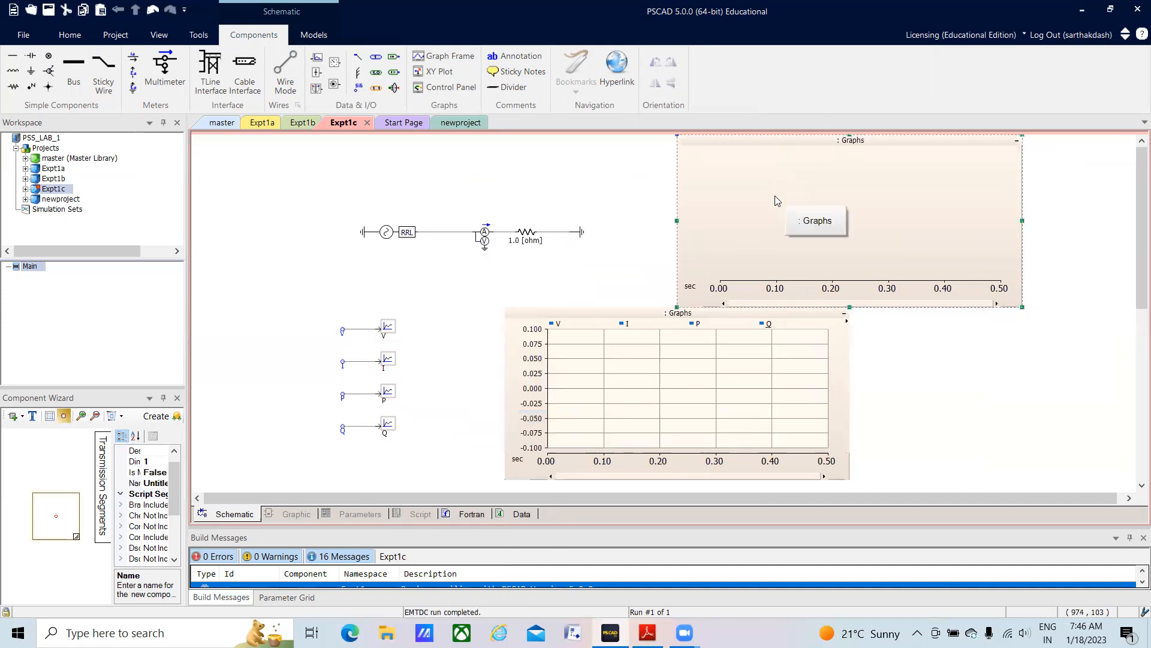
right_click(776, 201)
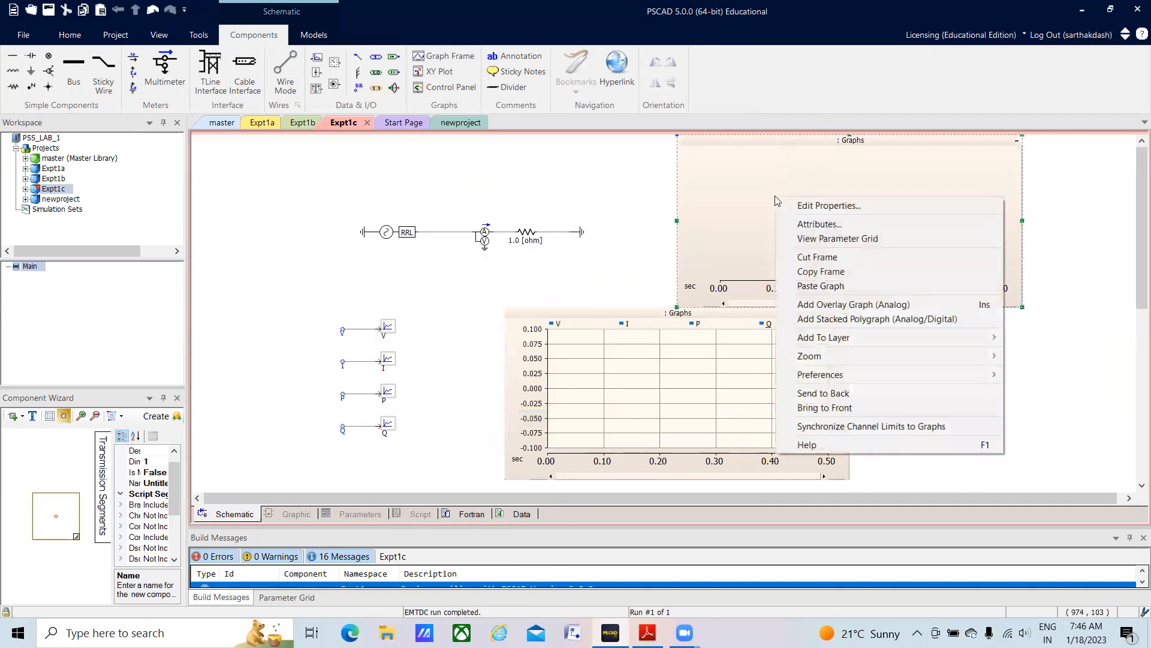
click(814, 287)
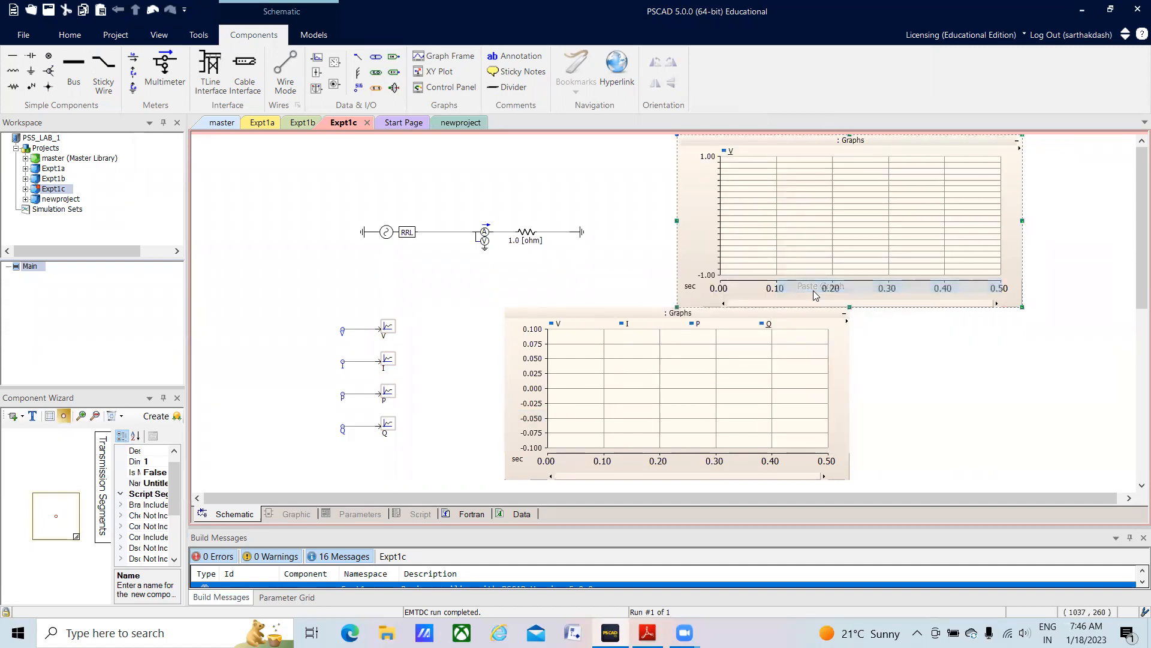
- Paste the I output channel as a curve into the new V graph, and delete that extra graph frame
right_click(384, 360)
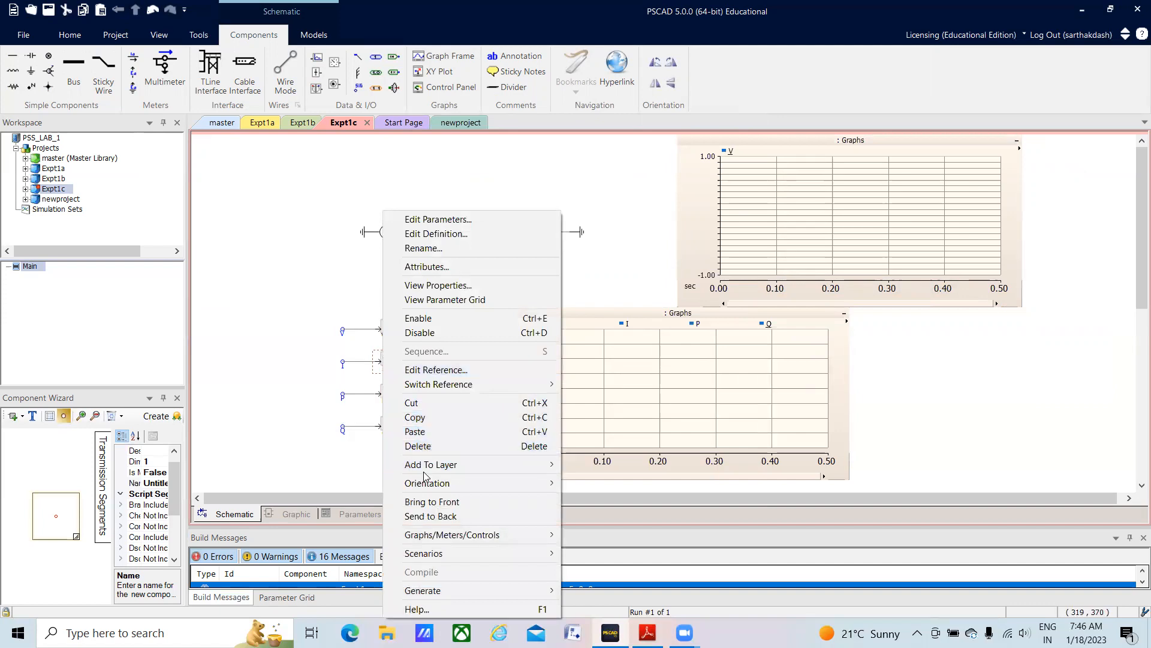
click(419, 417)
click(837, 220)
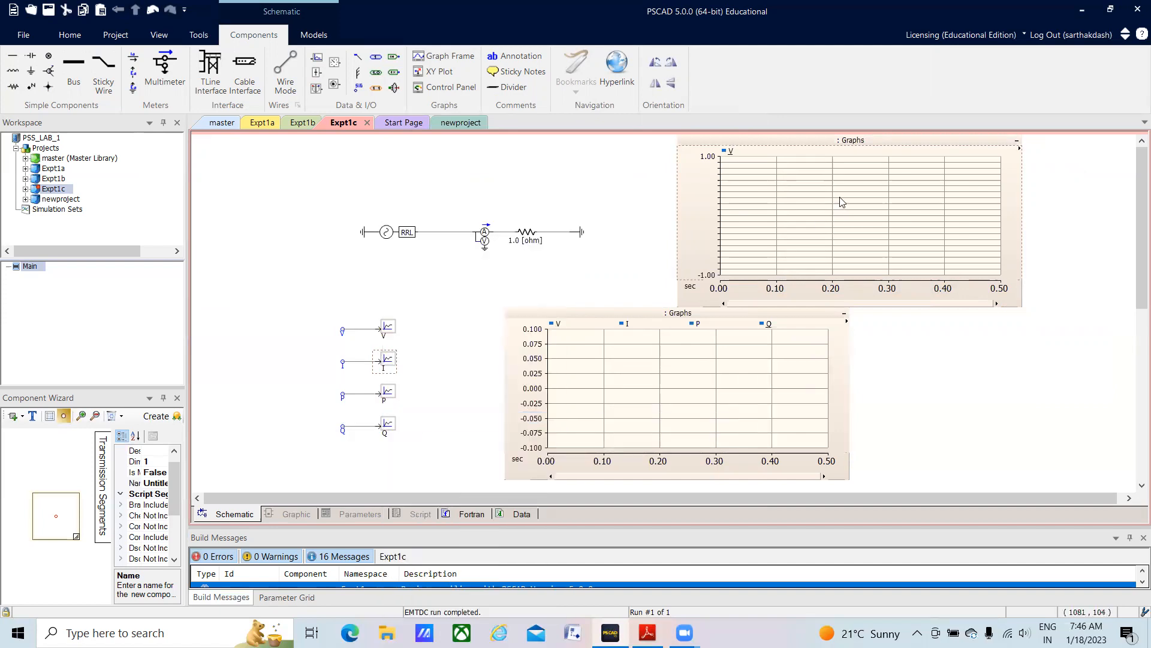
right_click(842, 202)
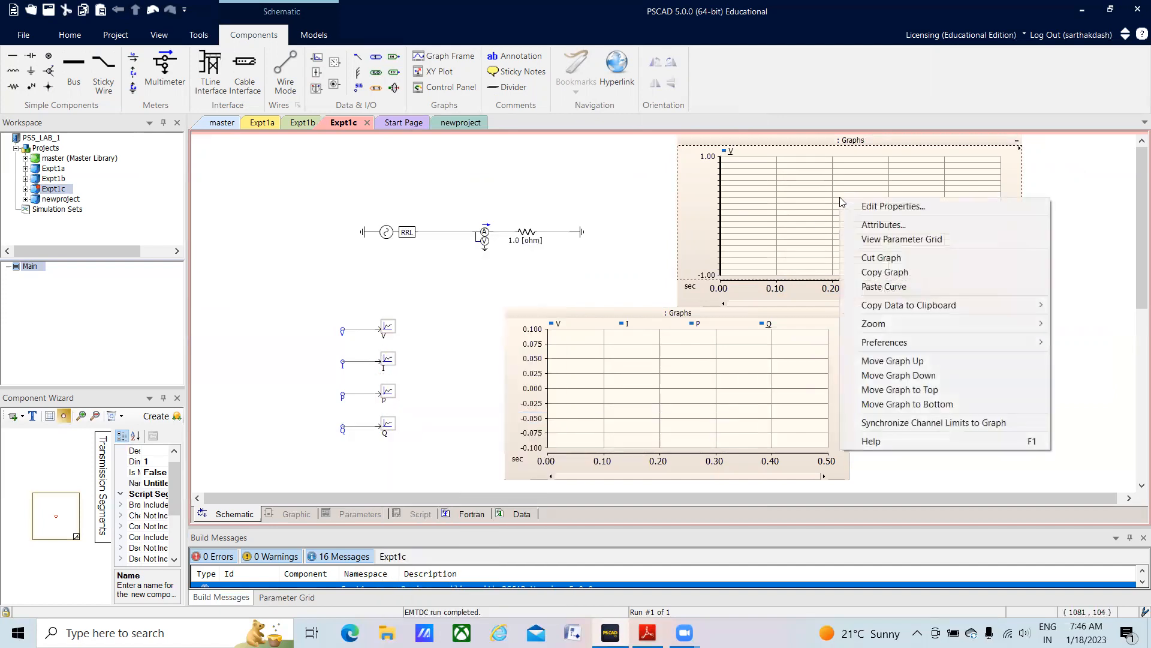
click(865, 288)
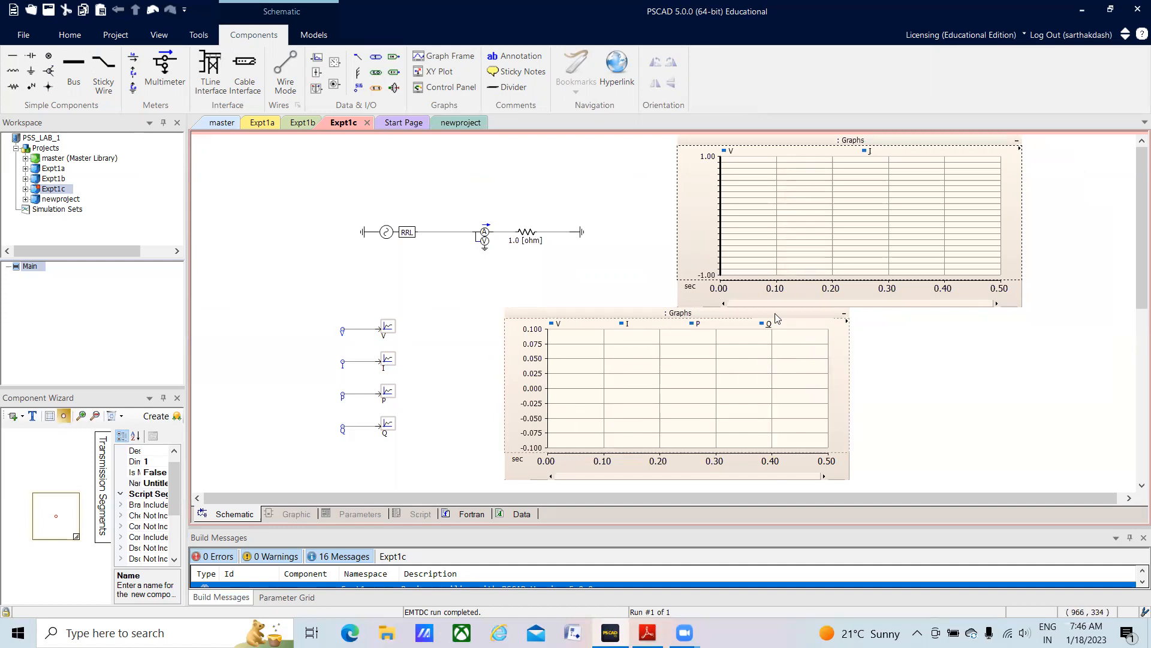
key(Delete)
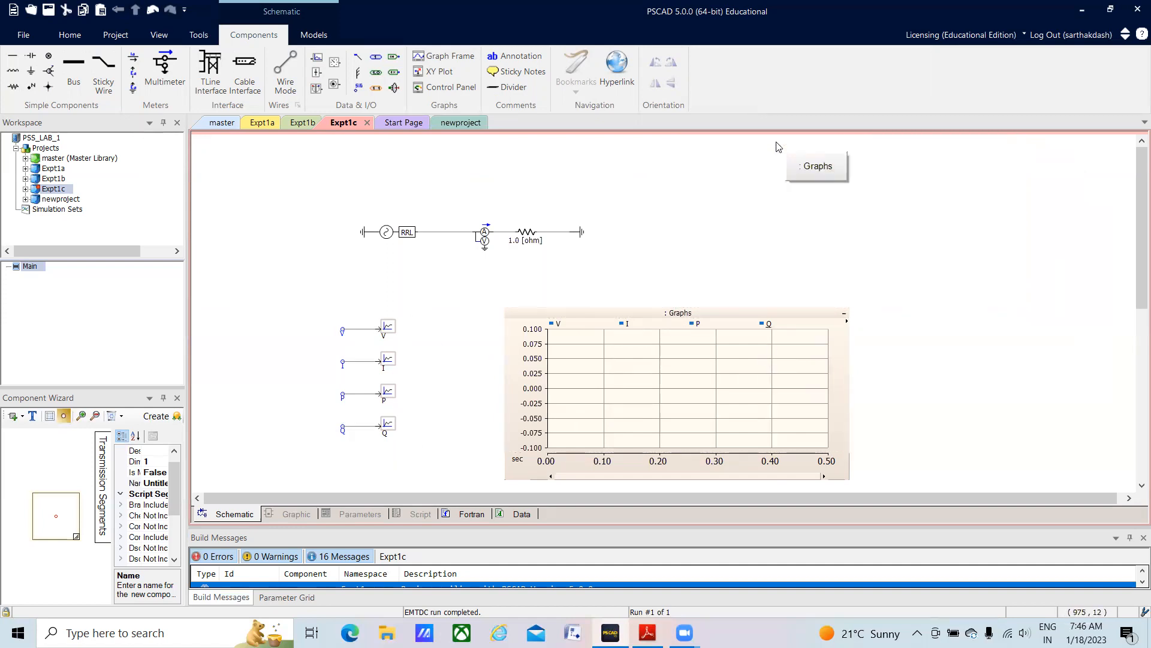
- Run the Expt1c simulation and hide the Q trace in the graph
click(558, 328)
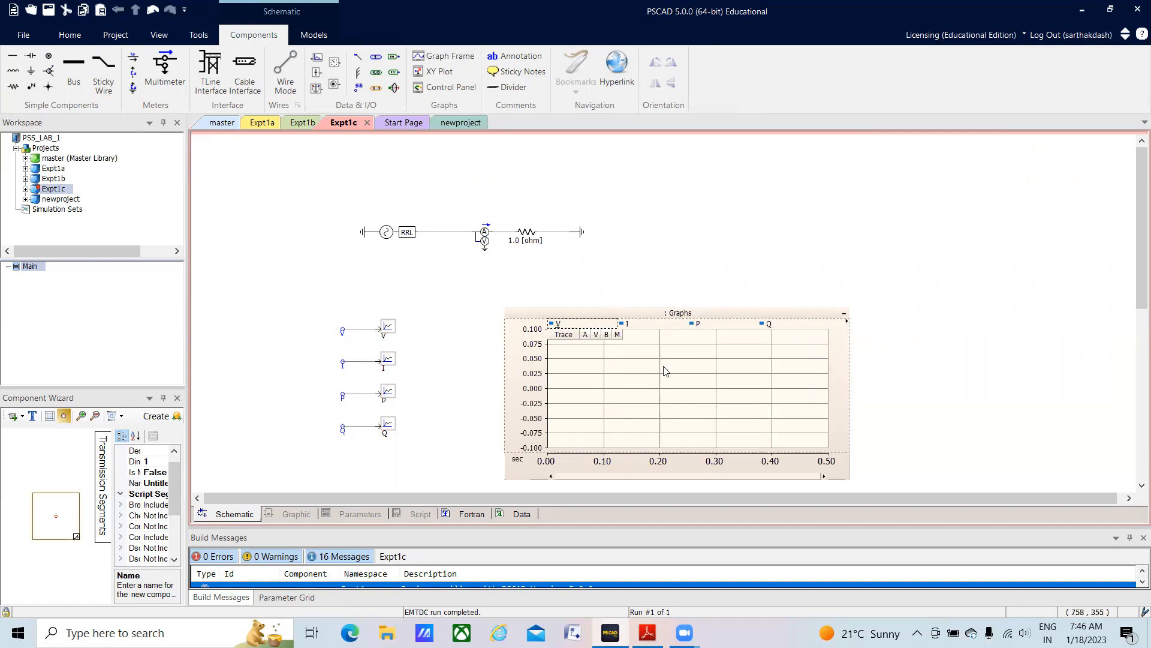
click(673, 398)
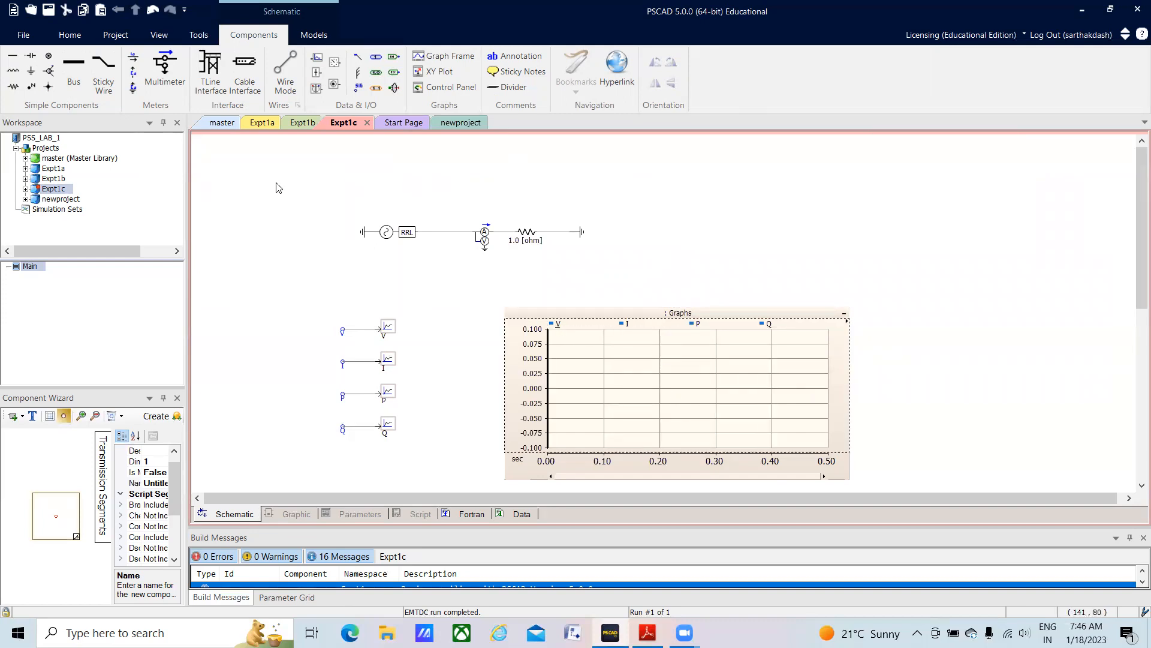
click(66, 36)
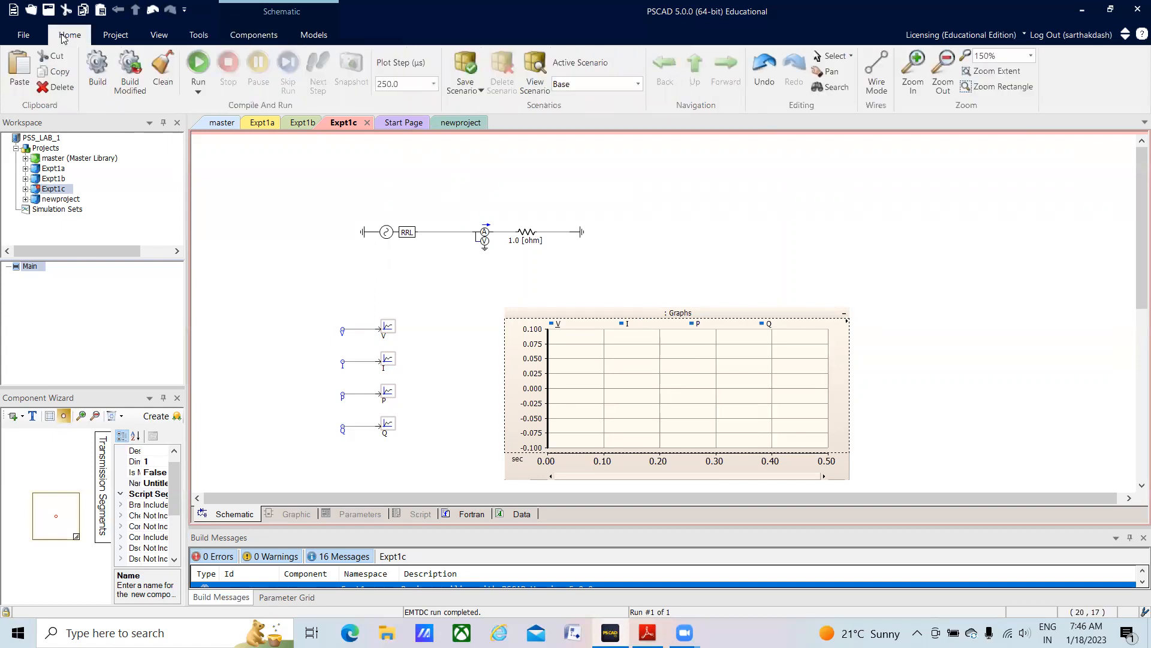
click(197, 60)
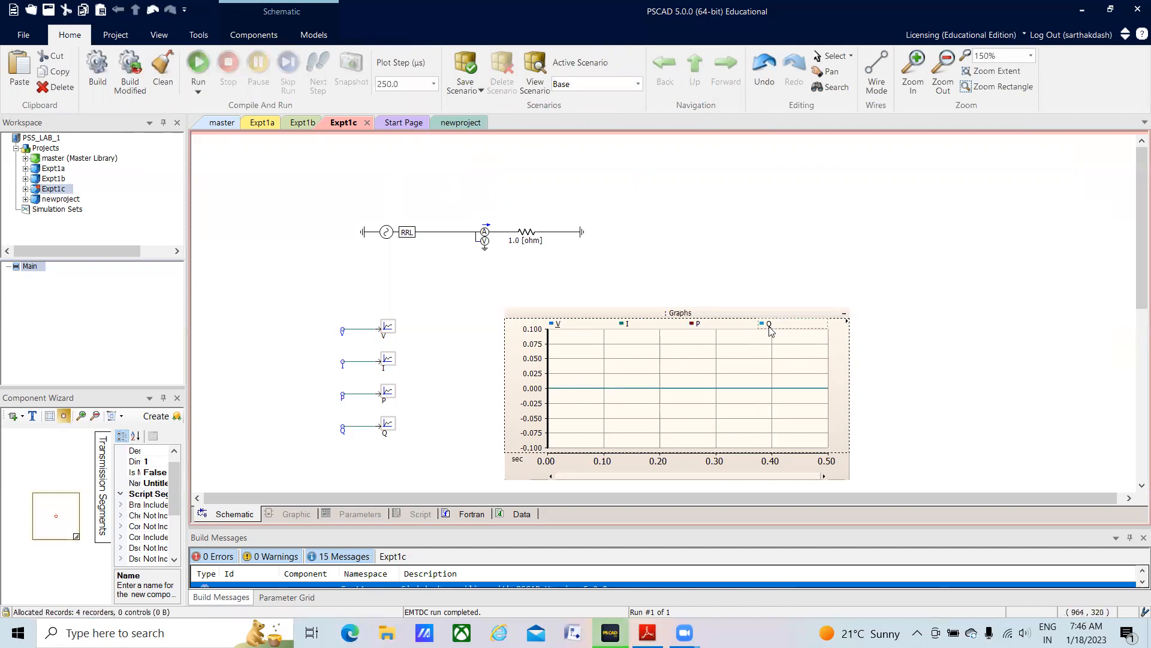
mouse_move(771, 331)
click(807, 346)
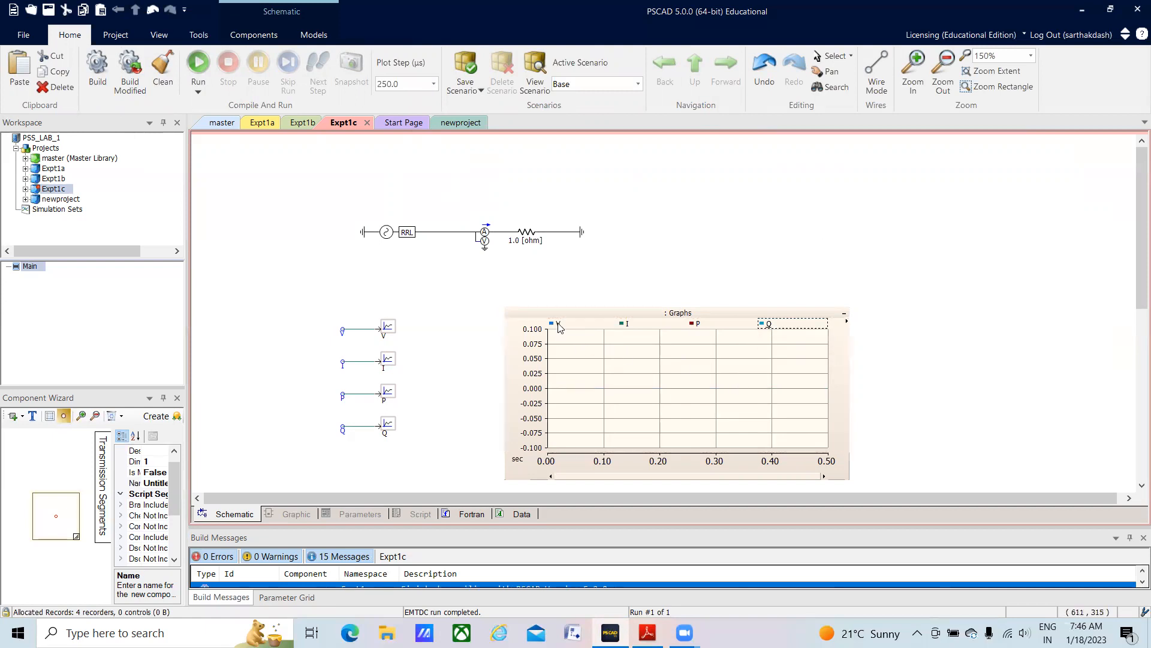
- Make the V trace visible in the graph and fit the vertical axis to its waveform
mouse_move(558, 324)
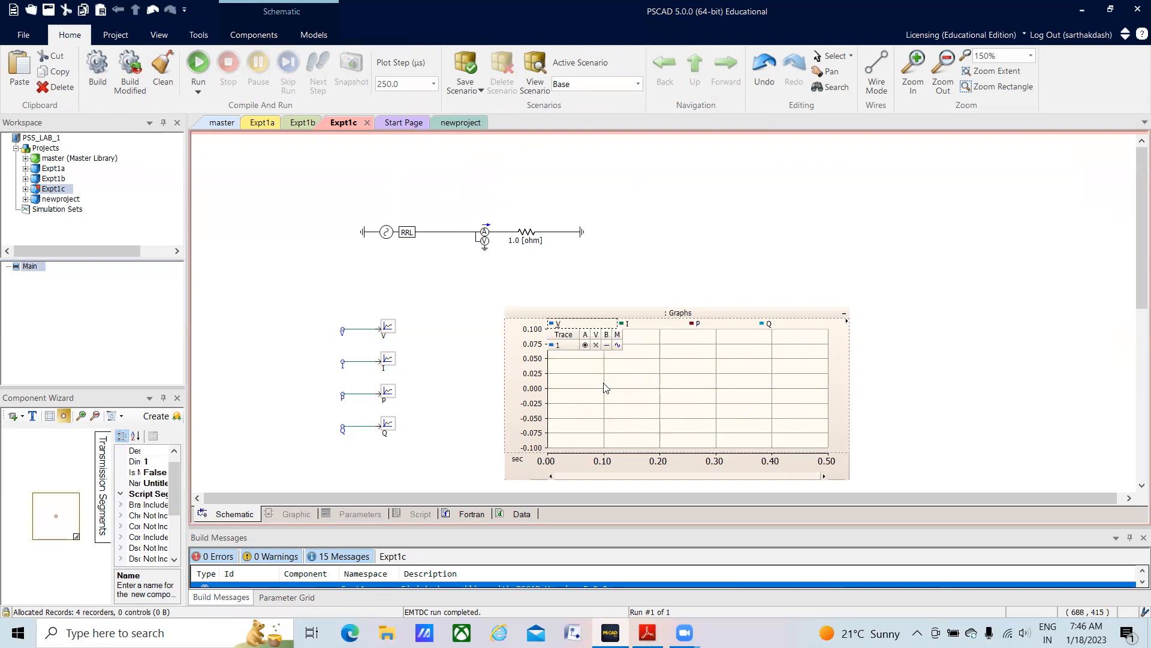
mouse_move(604, 387)
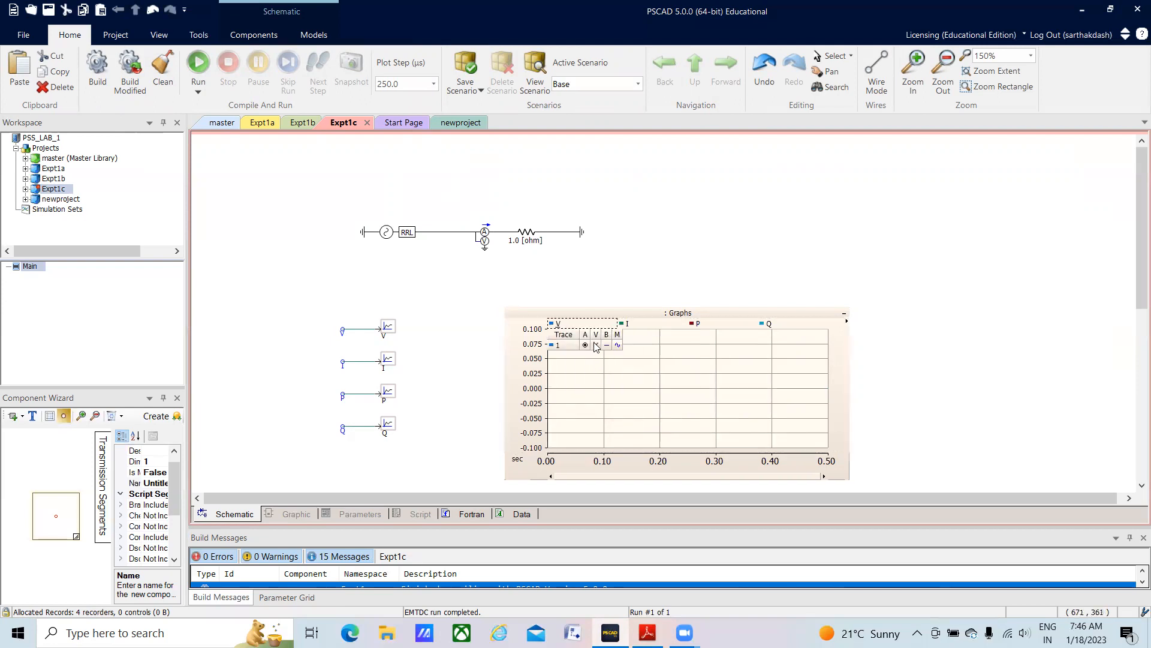
click(596, 346)
click(598, 393)
mouse_move(600, 403)
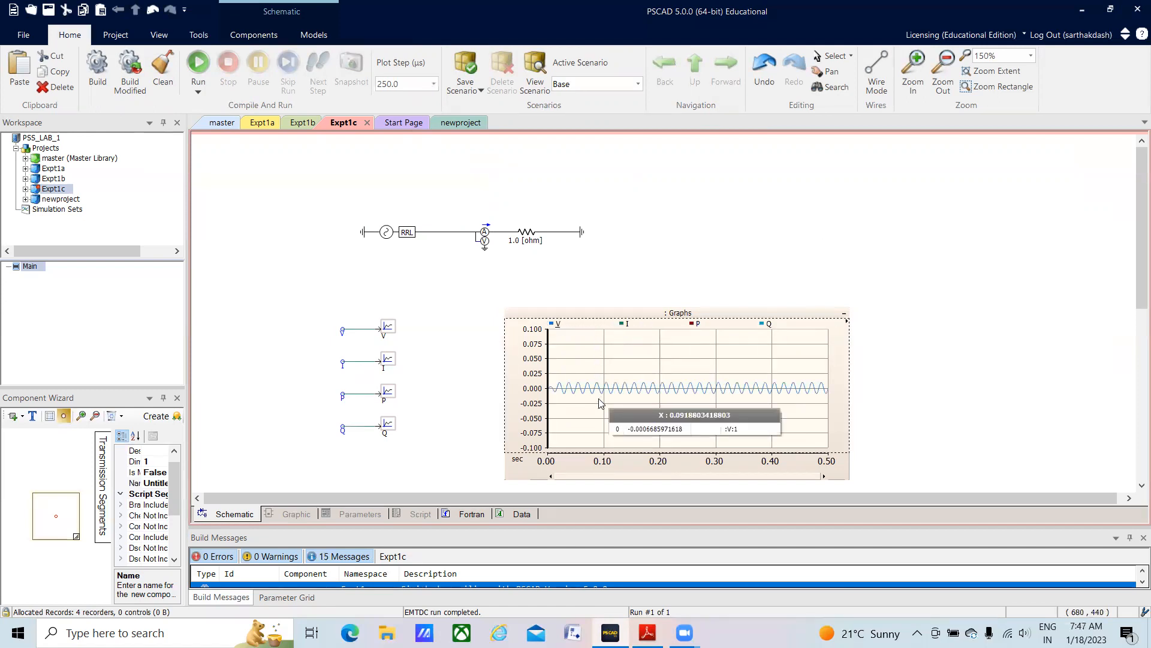
key(y)
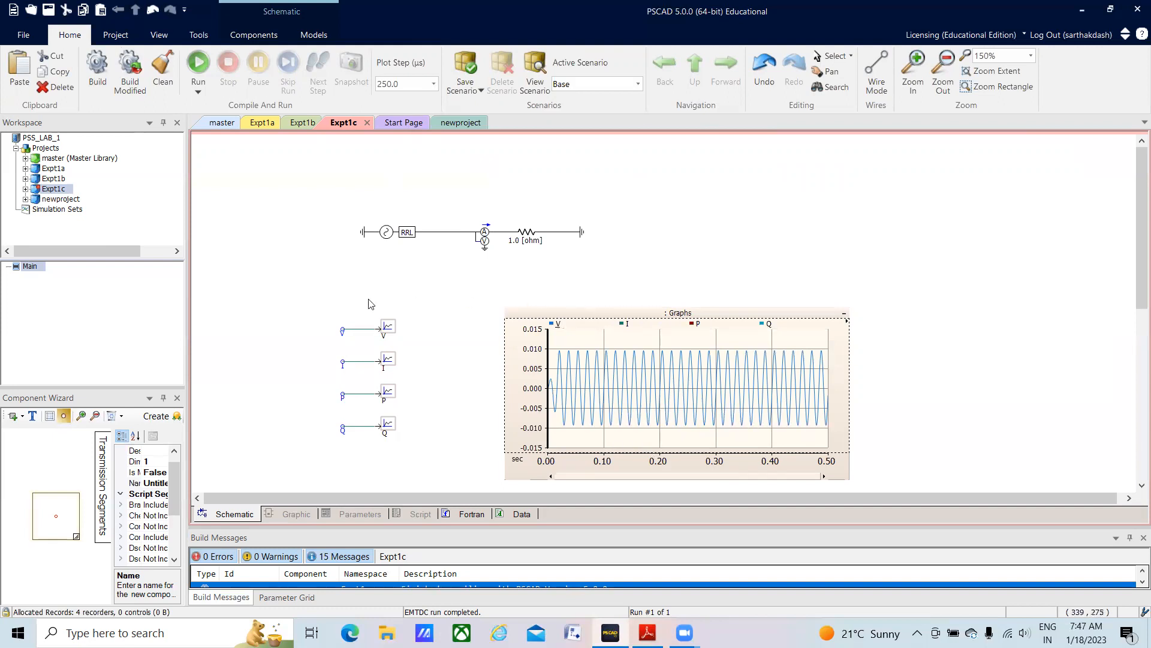
- Review the V output channel's settings, including its scale factor and display limits, and close them without changes
click(396, 334)
mouse_move(610, 437)
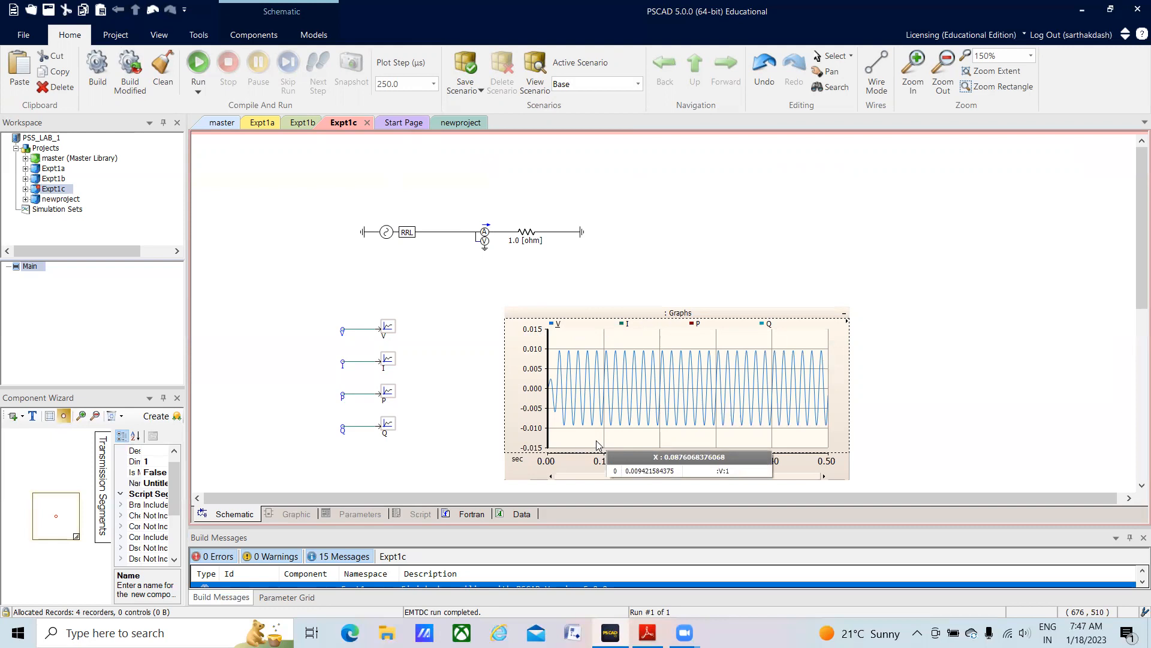
click(389, 331)
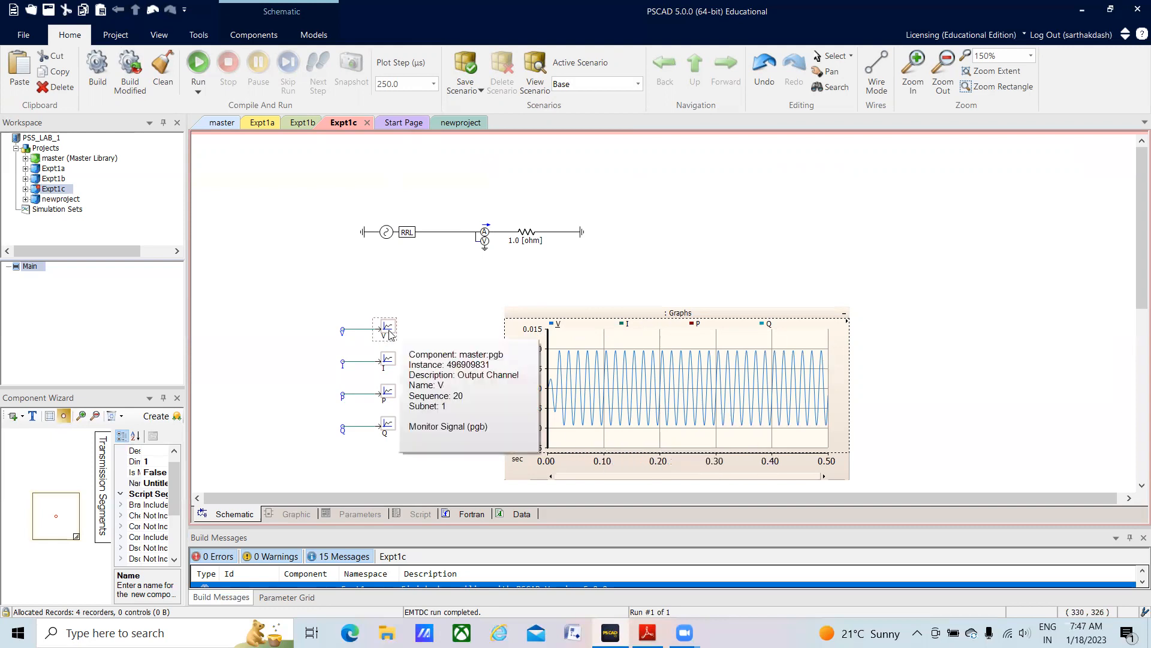
double_click(388, 333)
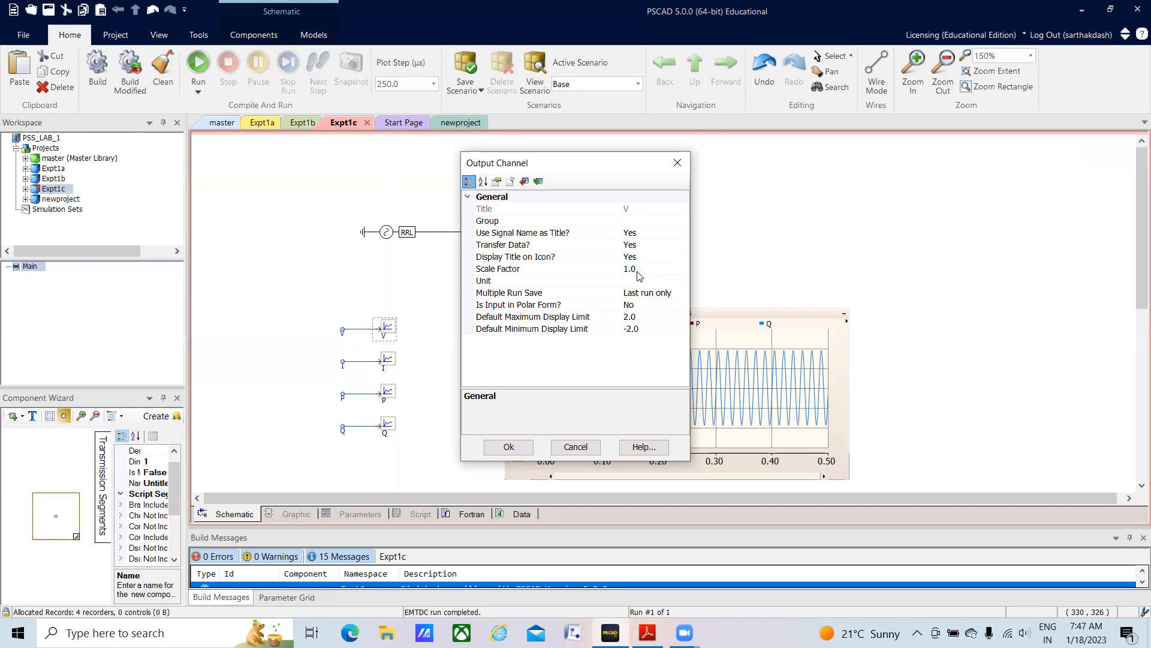
click(679, 163)
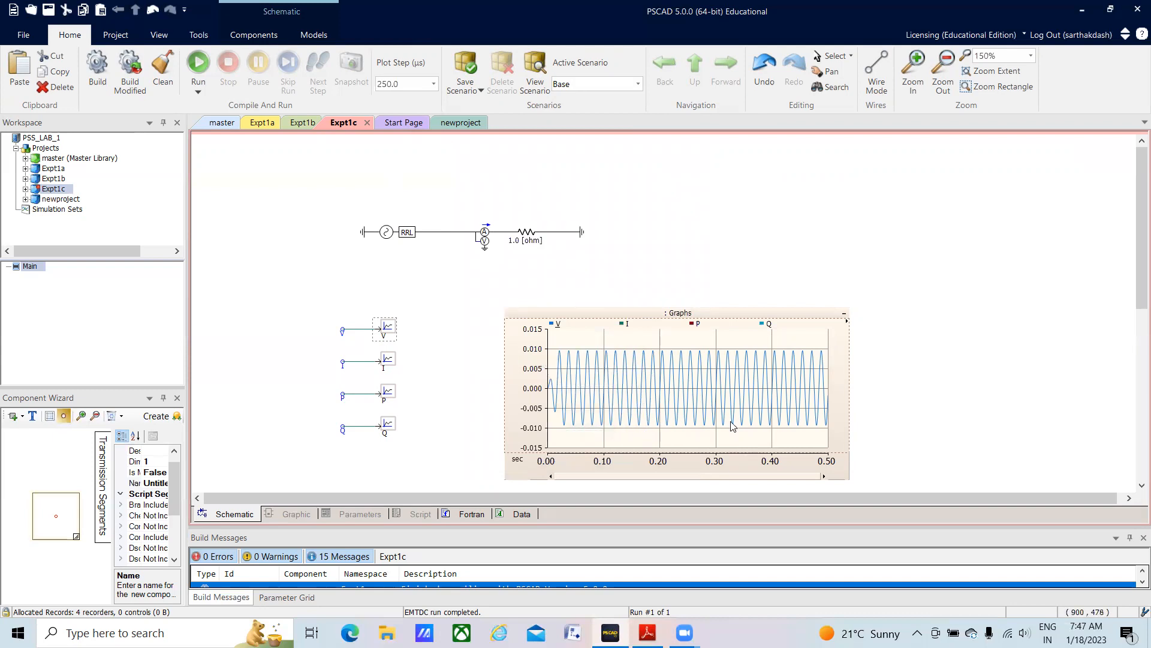
- Hide the V trace in the graph and make the I trace visible in its place
click(557, 325)
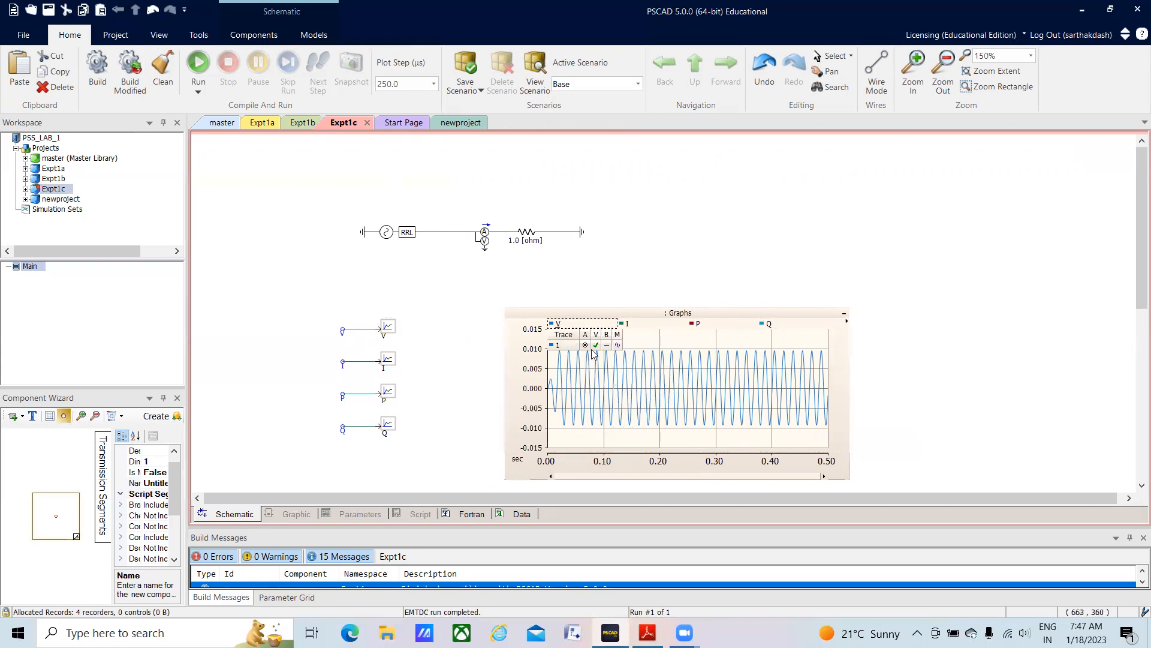
click(596, 346)
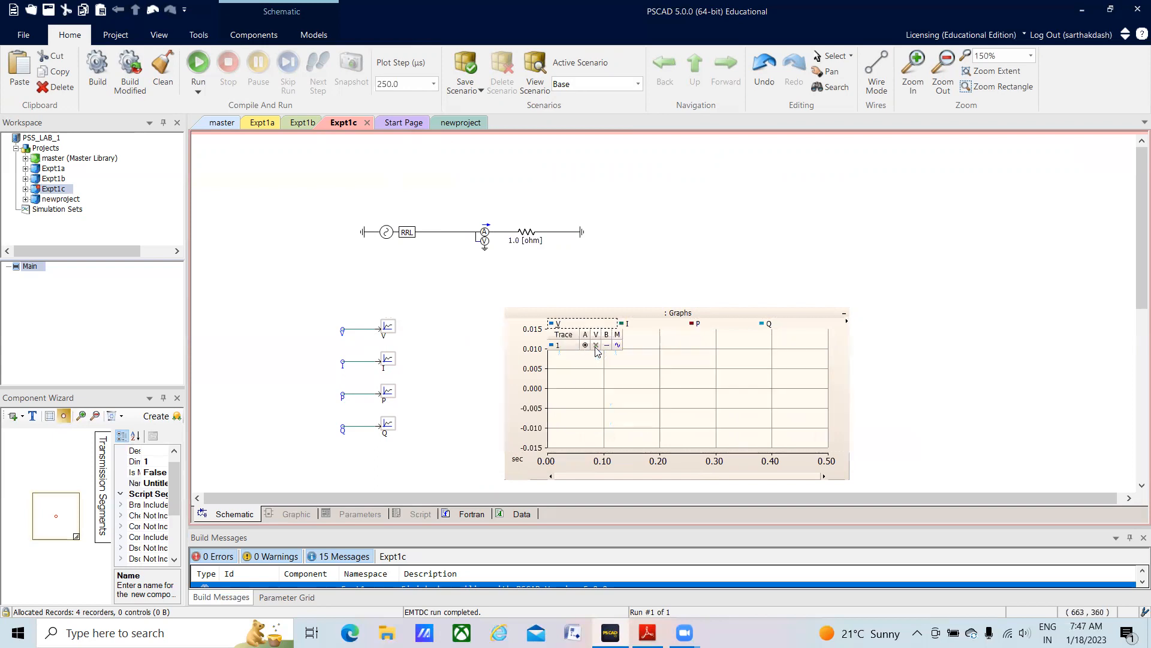
click(627, 325)
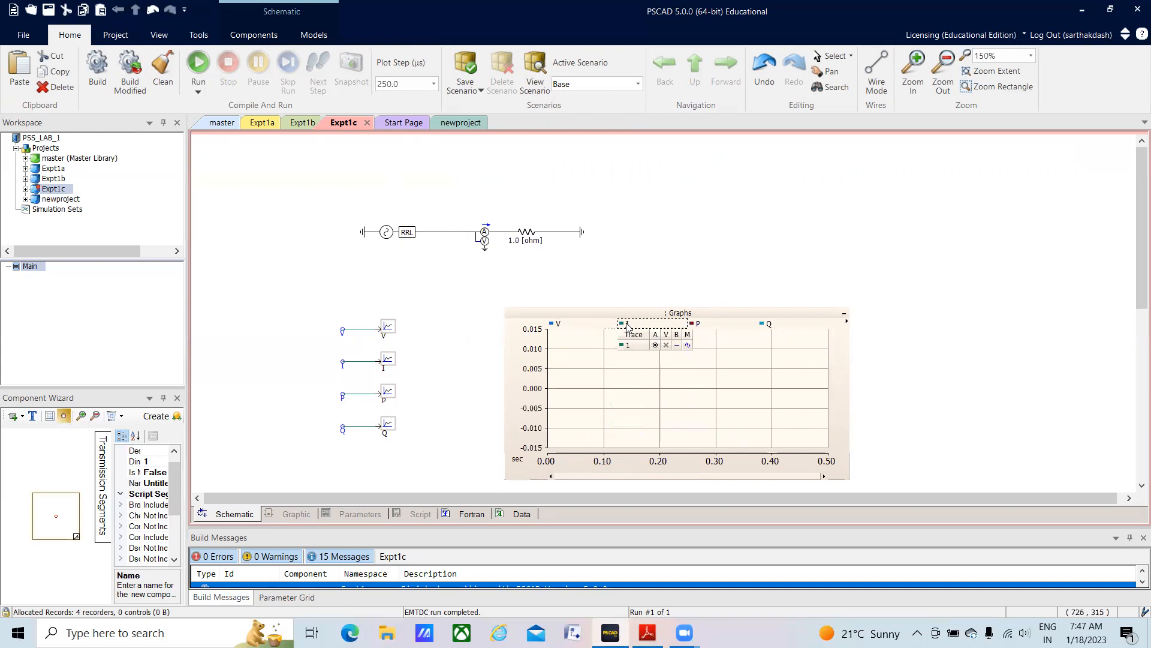
click(667, 347)
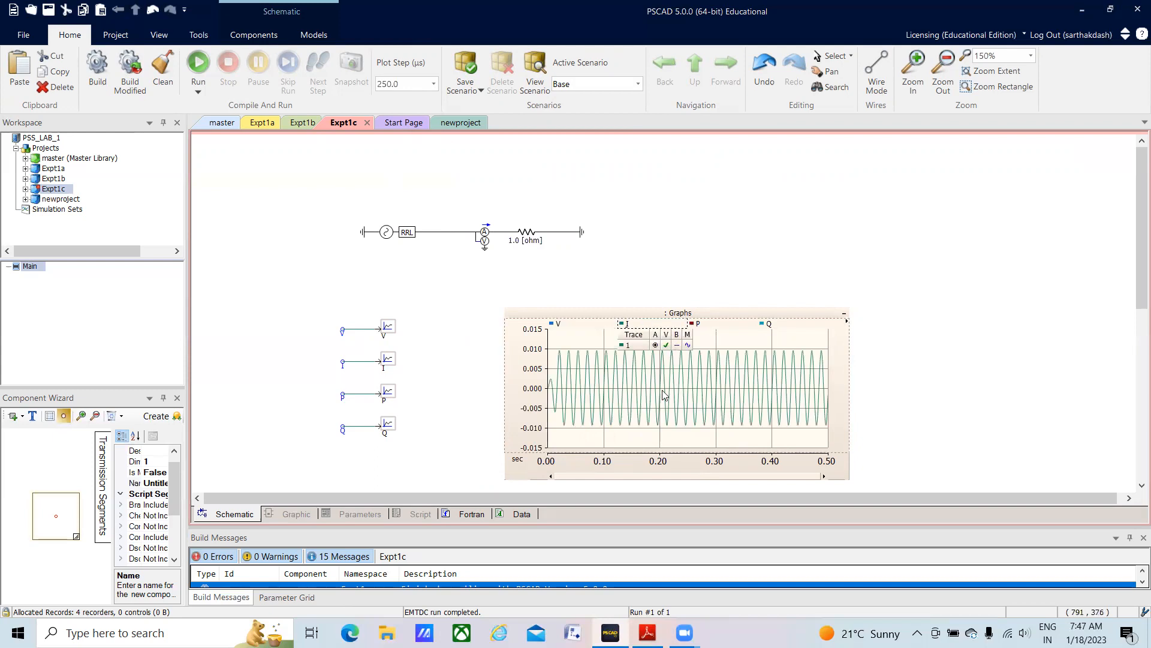
click(615, 448)
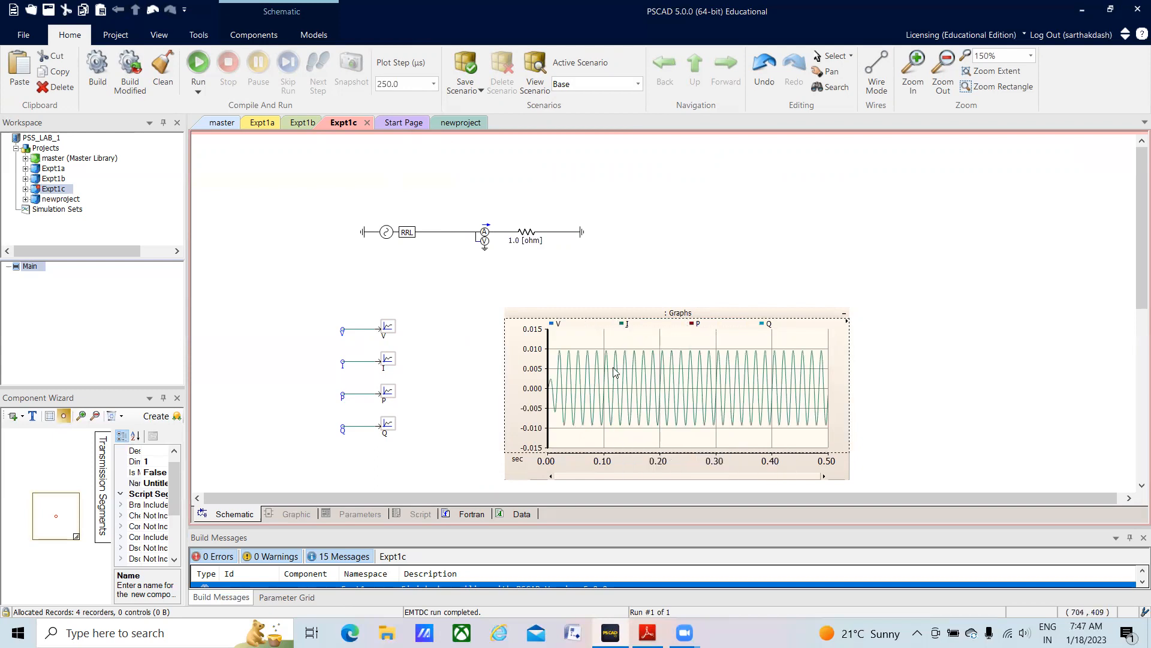
- Replace the I trace with the P trace in the graph and fit the vertical axis to the P waveform
click(626, 325)
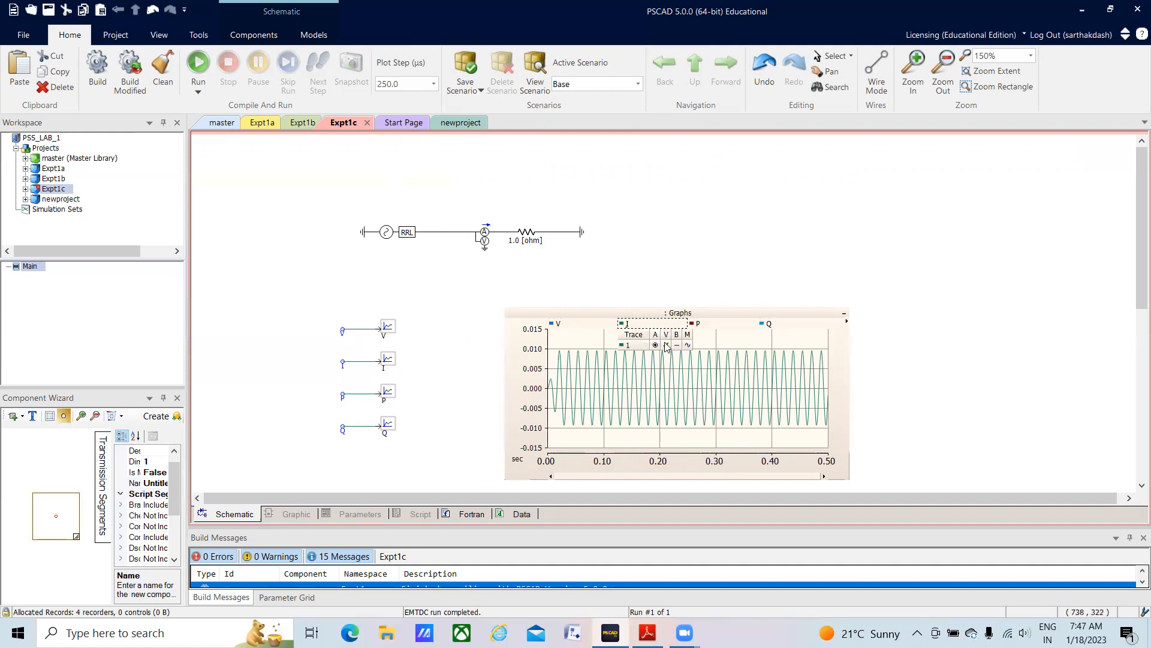
click(667, 347)
click(701, 325)
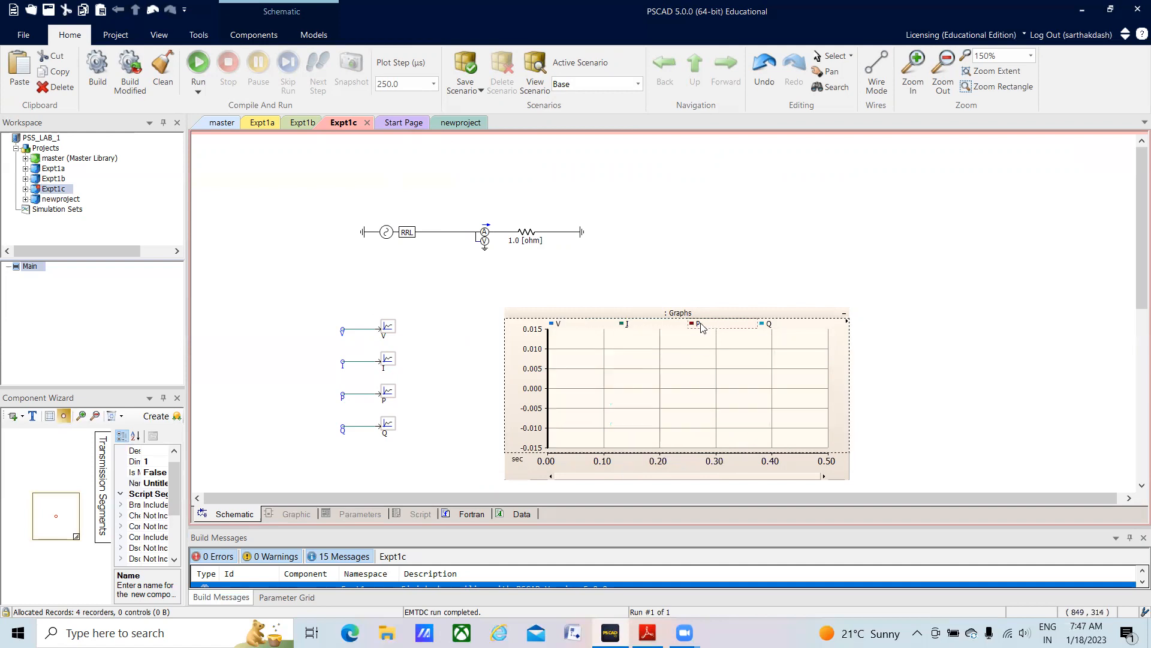
click(737, 346)
click(675, 465)
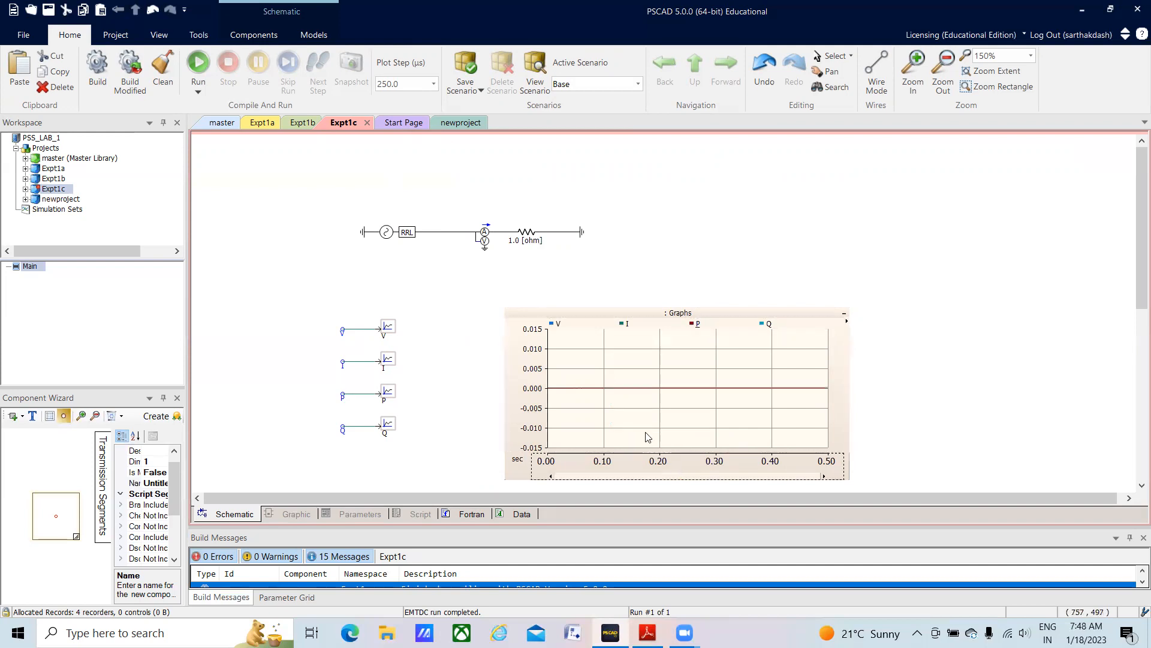
click(647, 434)
key(y)
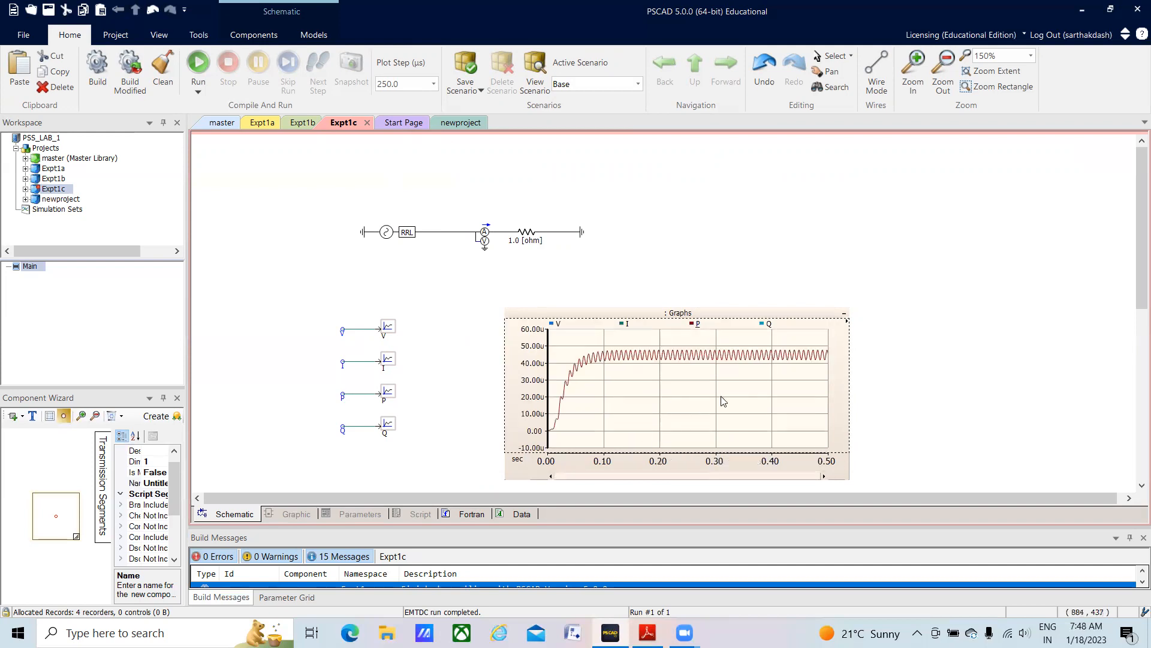
mouse_move(724, 402)
- Hide the P trace, display the Q trace in the graph for viewing, and hide Q again
mouse_move(699, 328)
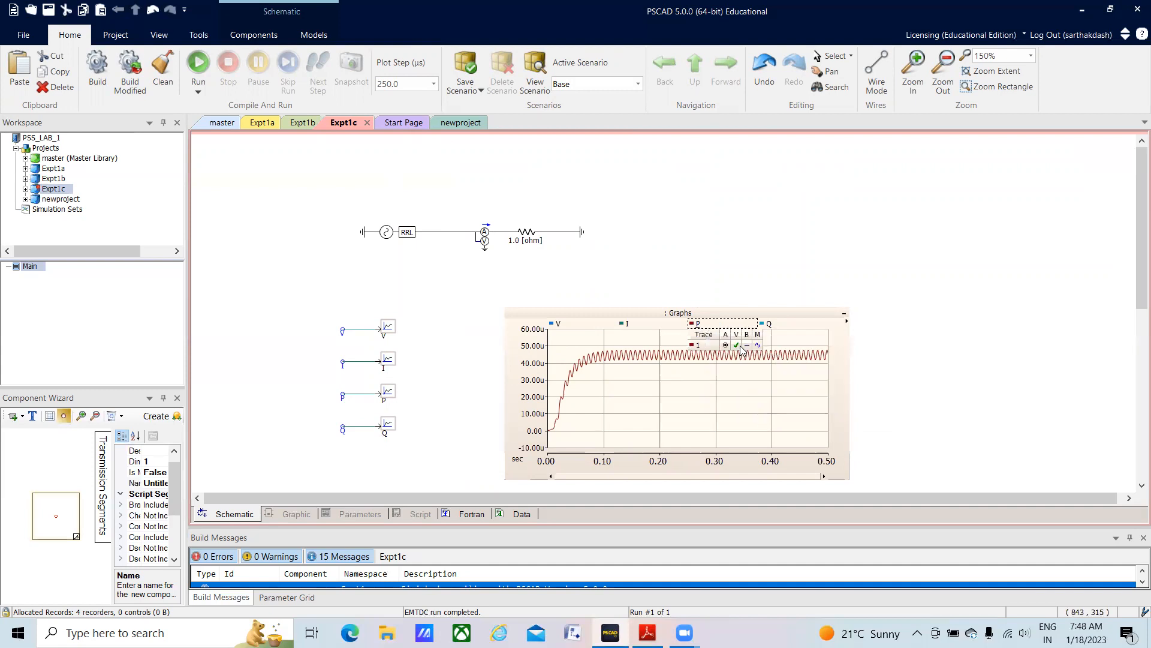
click(737, 345)
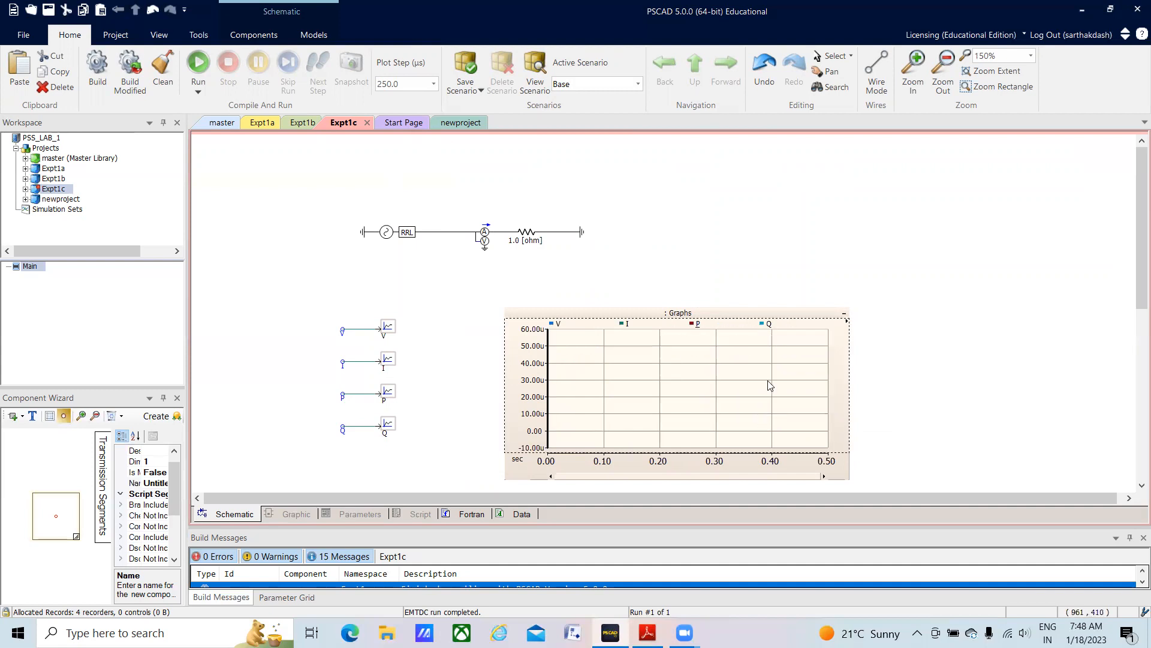
mouse_move(771, 327)
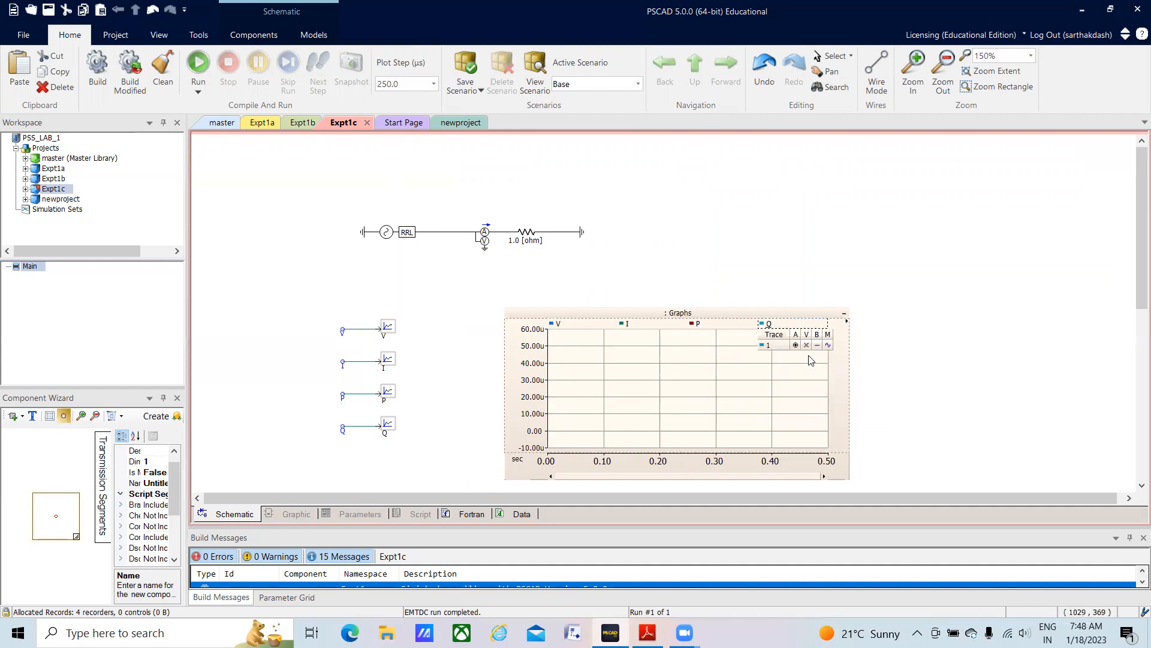
click(806, 346)
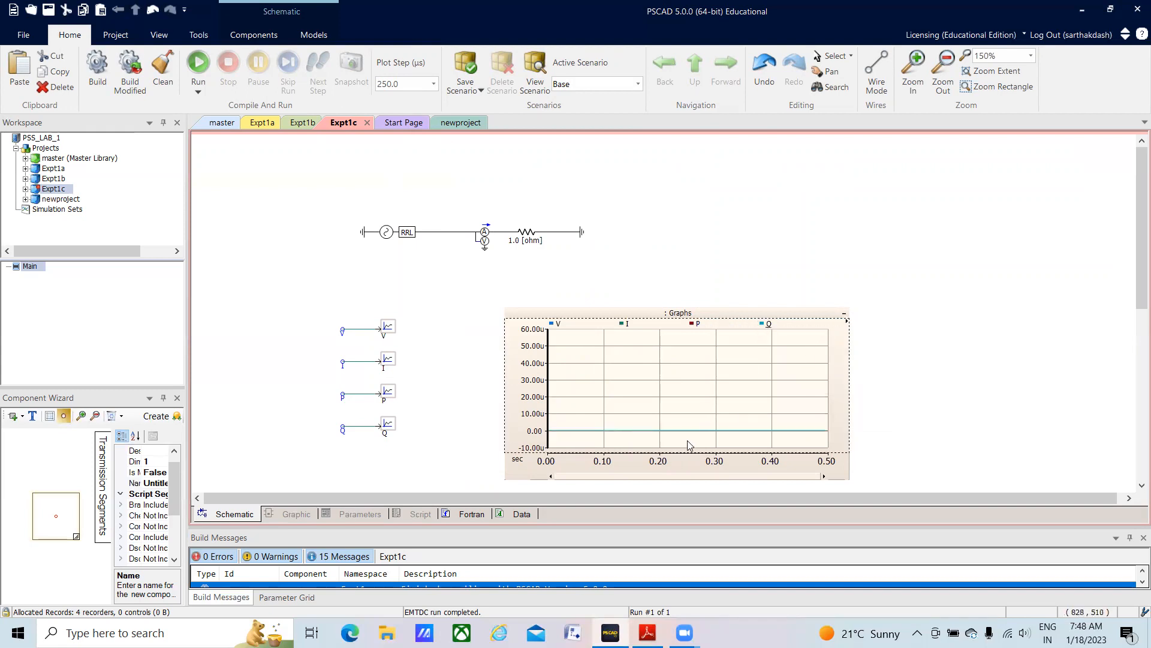
mouse_move(689, 445)
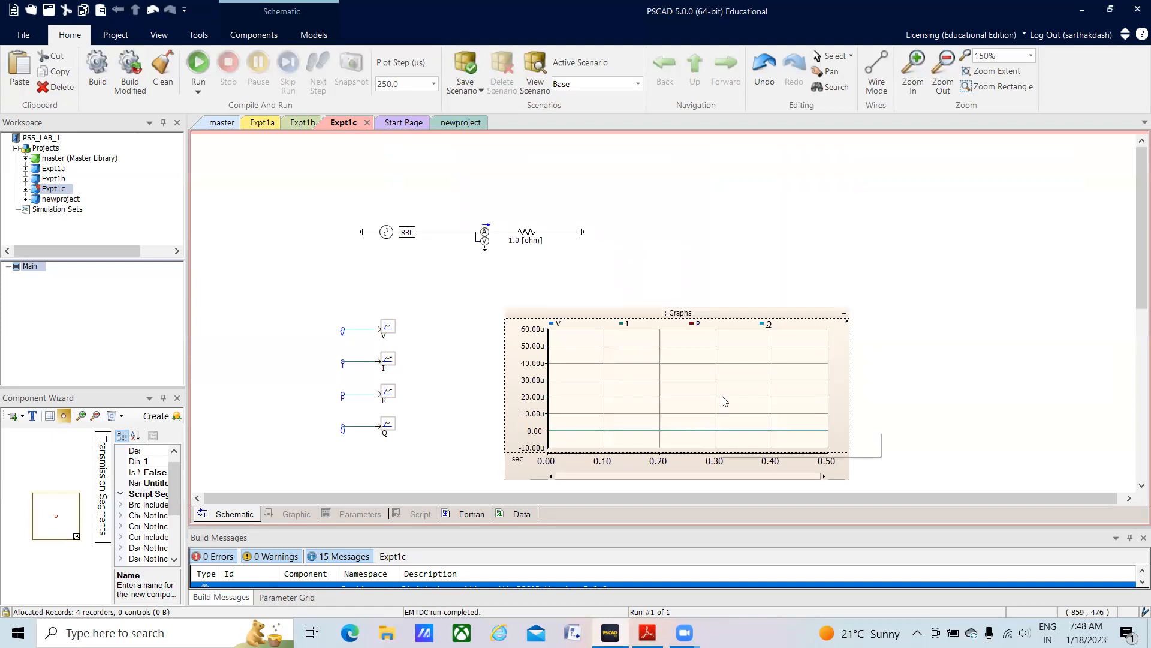
mouse_move(769, 327)
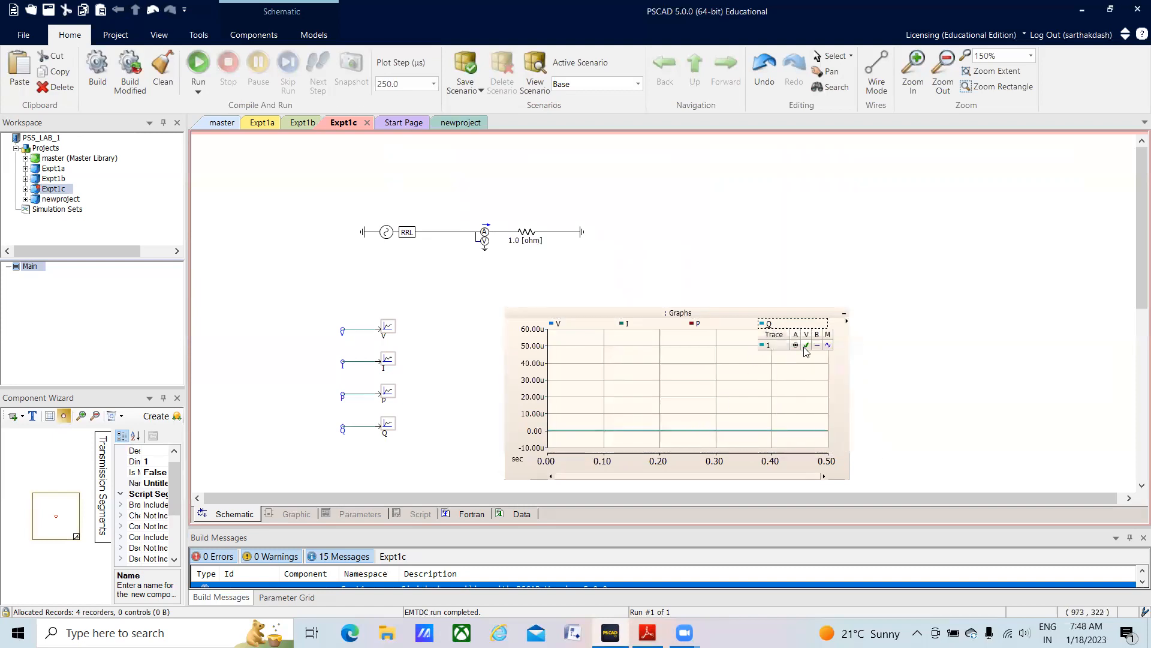
click(808, 346)
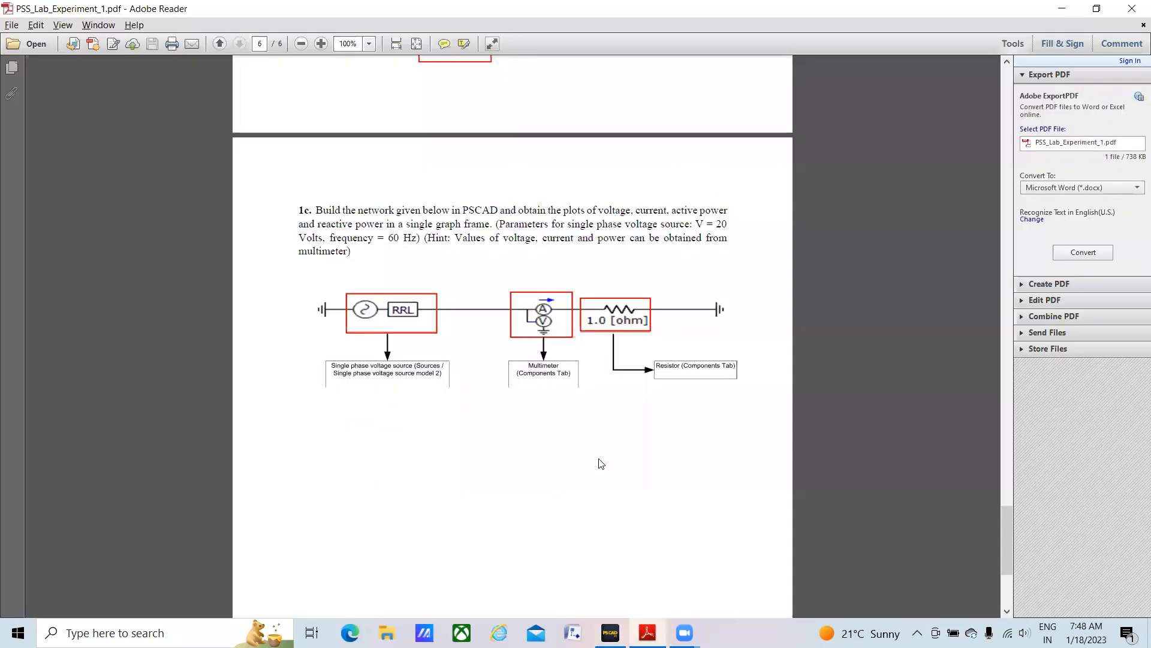
- Look back through PSS_Lab_Experiment_1.pdf in Adobe Reader, from problem 1c up to the Chapter 1 title page
scroll(598, 461, up, 15)
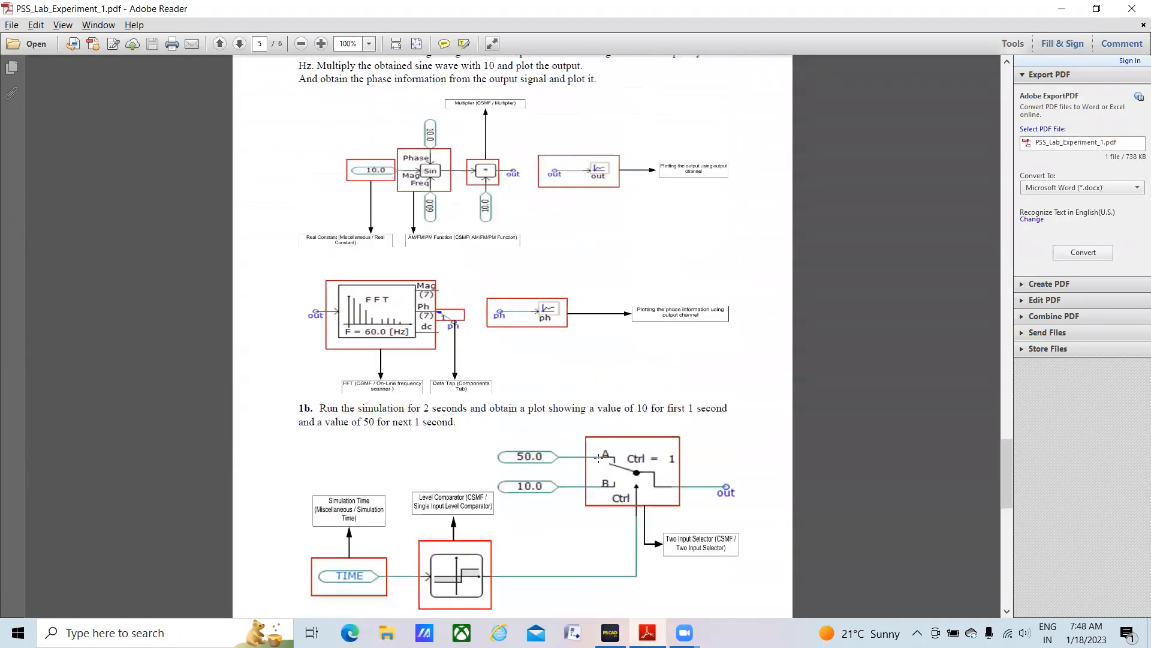
scroll(599, 459, up, 15)
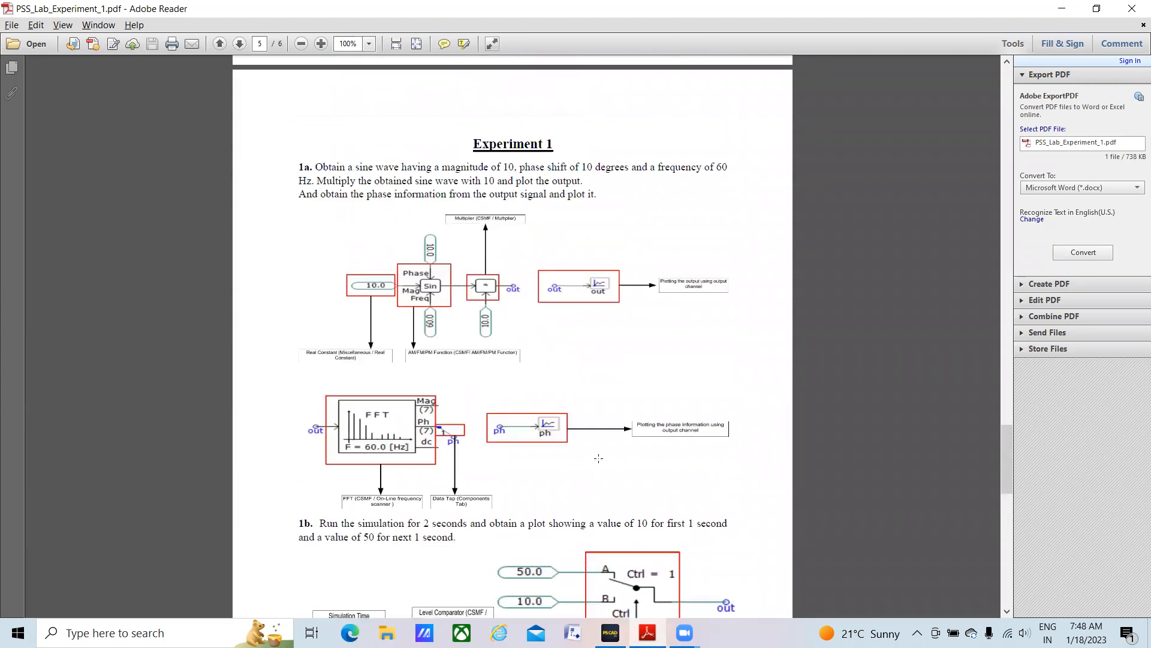
scroll(600, 463, up, 15)
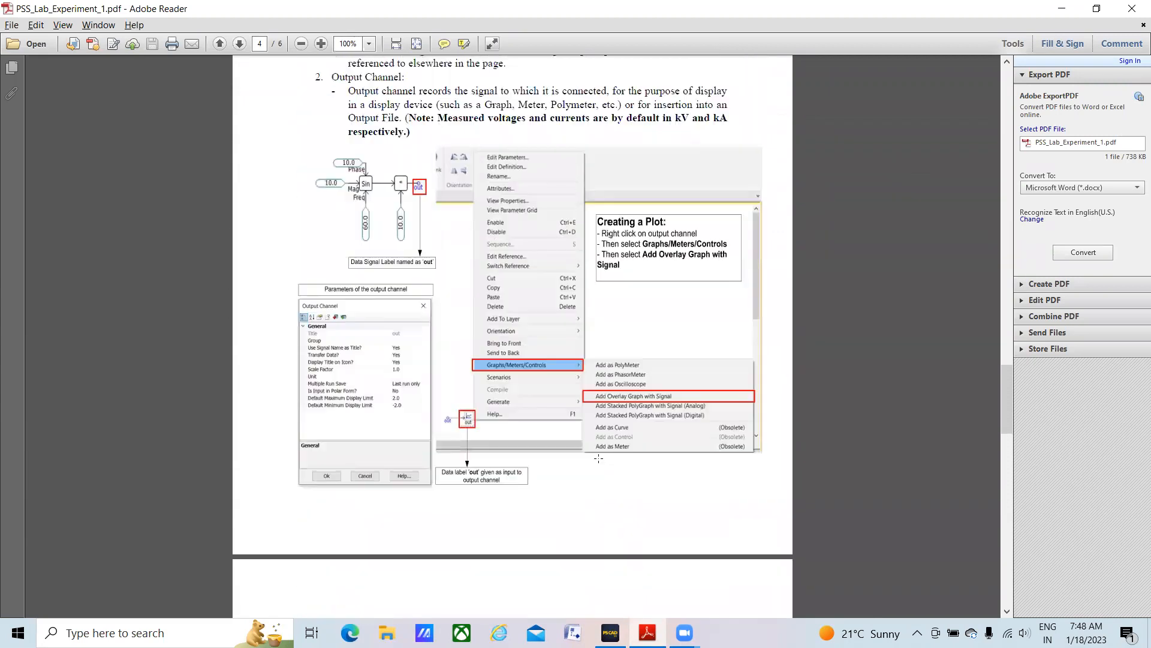
scroll(599, 459, up, 5)
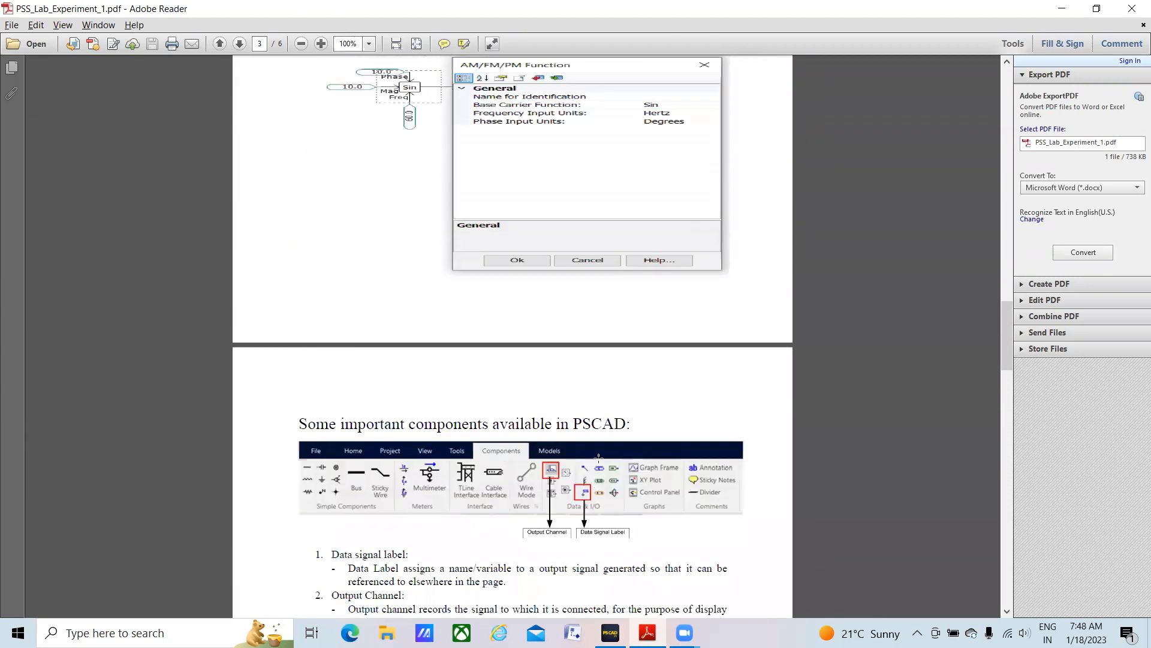
scroll(598, 458, up, 15)
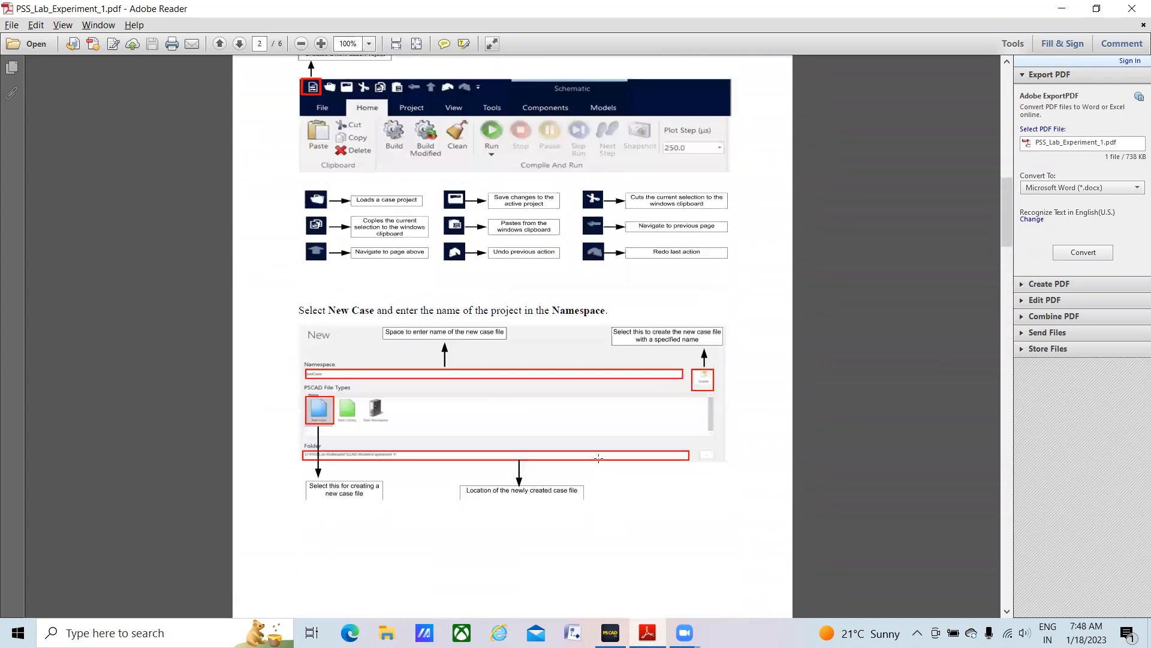
scroll(597, 457, up, 7)
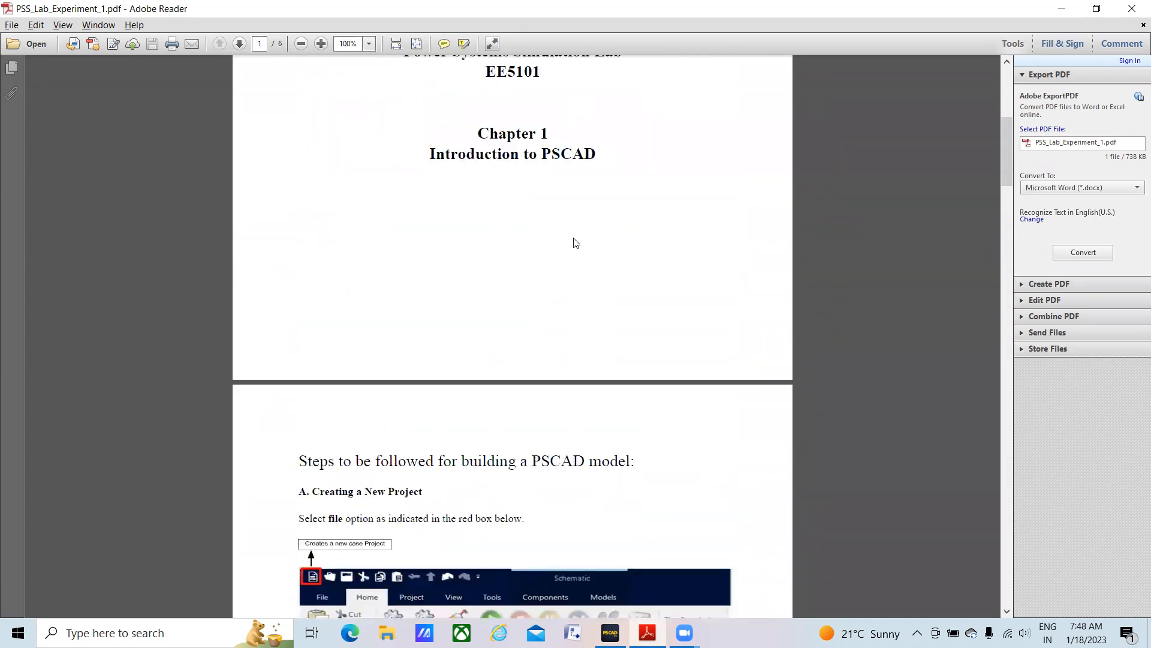